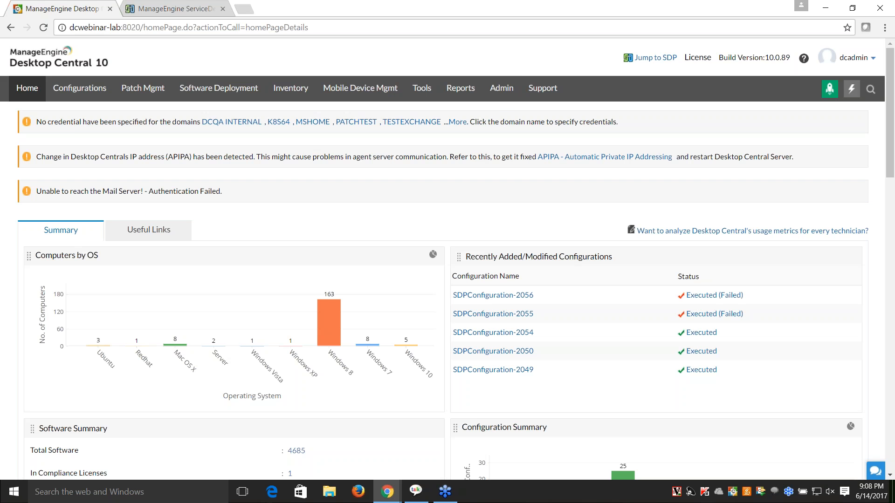
# Step: Regenerate the API key for the dcadmin account in the Desktop Central integration settings
pyautogui.click(504, 96)
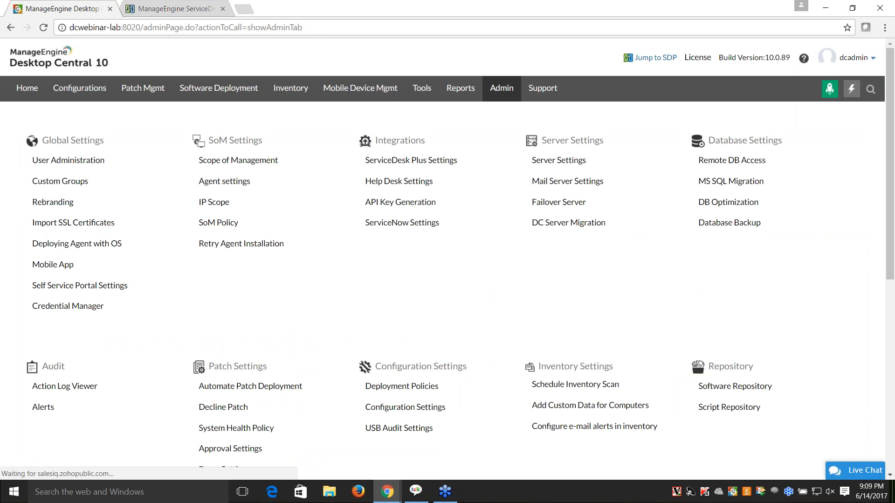
pyautogui.moveTo(376, 140); pyautogui.dragTo(431, 143)
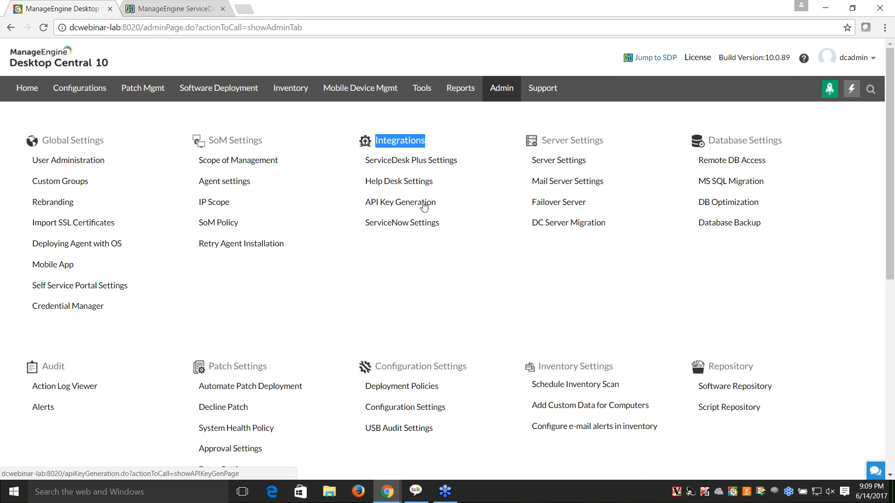
pyautogui.click(423, 206)
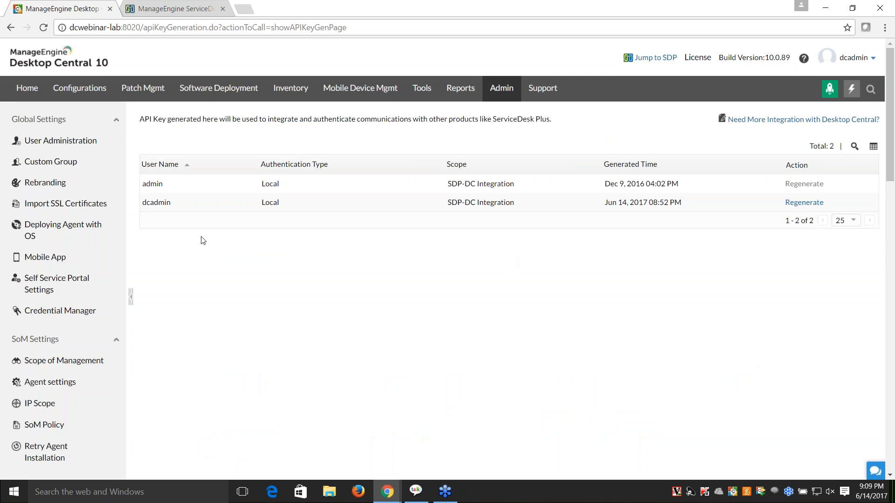
pyautogui.click(807, 206)
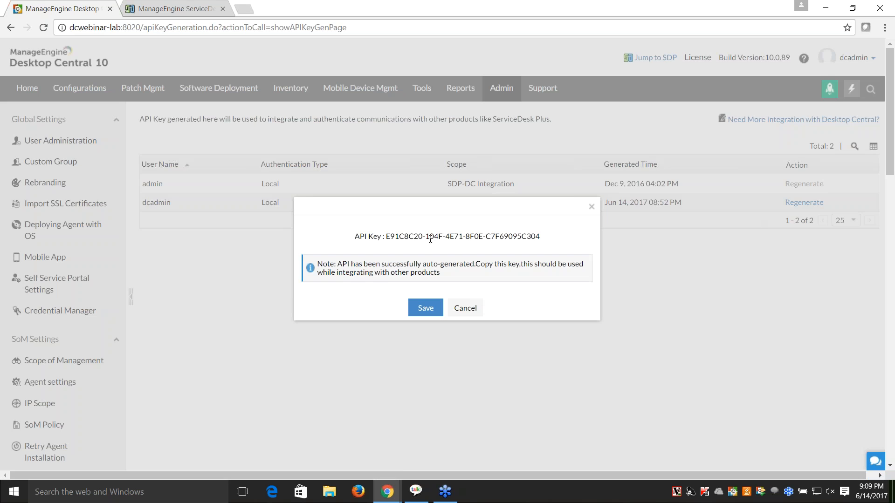
# Step: Copy the newly generated Desktop Central API key and save it for the dcadmin account
pyautogui.moveTo(385, 237); pyautogui.dragTo(541, 237)
pyautogui.click(387, 236)
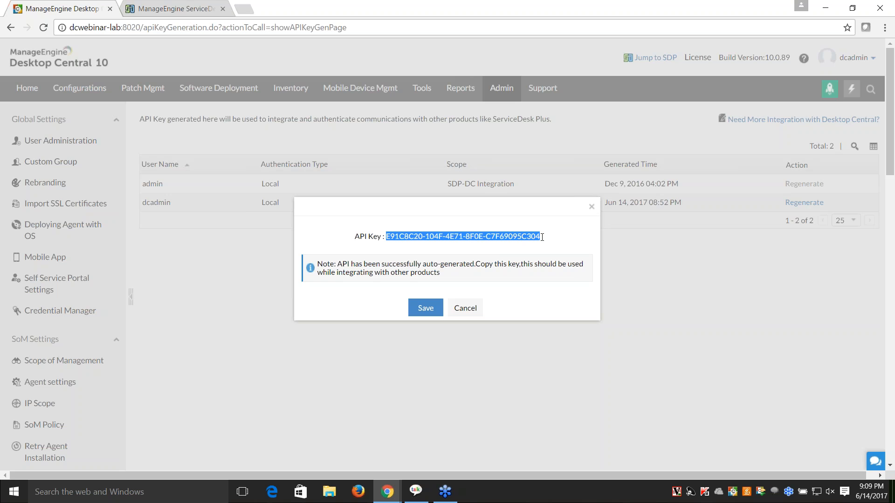
pyautogui.click(626, 254)
pyautogui.doubleClick(417, 236)
pyautogui.click(417, 237)
pyautogui.moveTo(386, 238); pyautogui.dragTo(540, 240)
pyautogui.hotkey('ctrl', 'c')
pyautogui.click(430, 308)
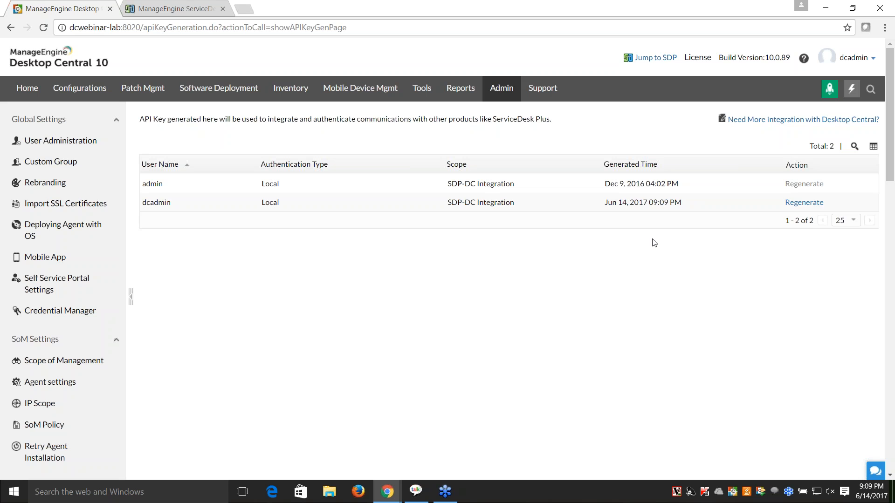
pyautogui.moveTo(604, 203); pyautogui.dragTo(695, 203)
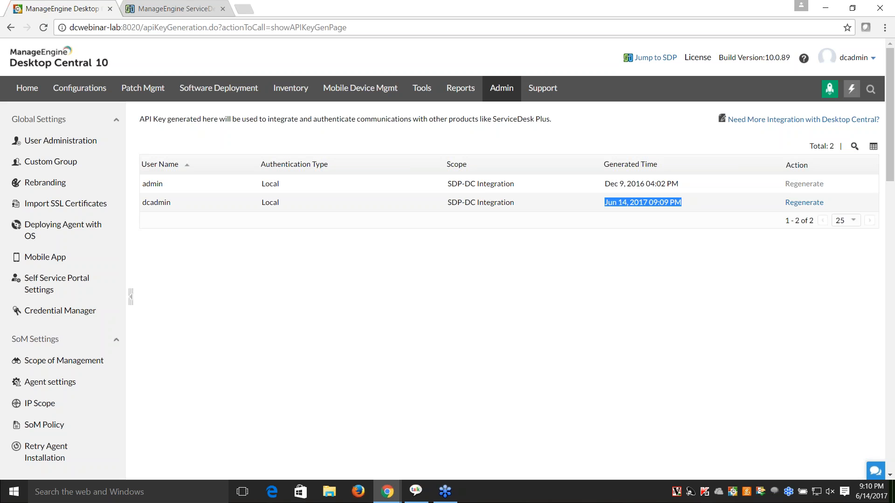
# Step: Switch to ServiceDesk Plus and open the DesktopCentral server configuration in the ME Integrations admin settings for editing
pyautogui.click(195, 4)
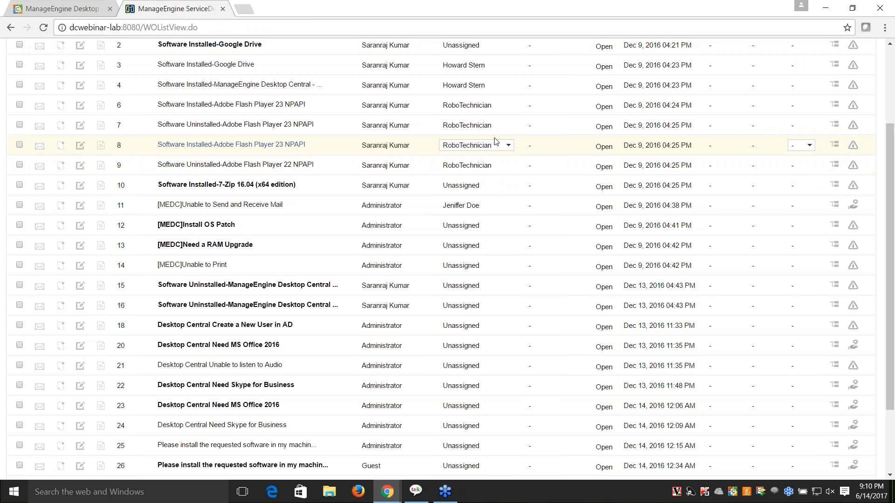
pyautogui.scroll(3, 498, 141)
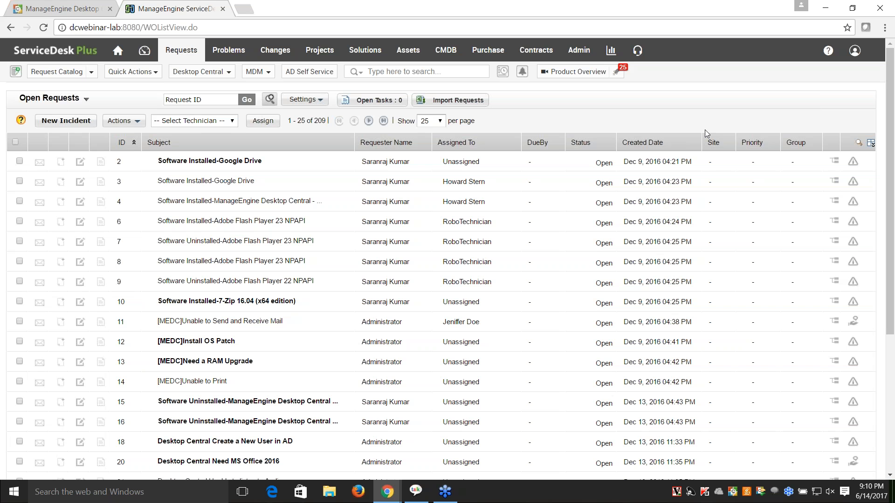
pyautogui.click(583, 56)
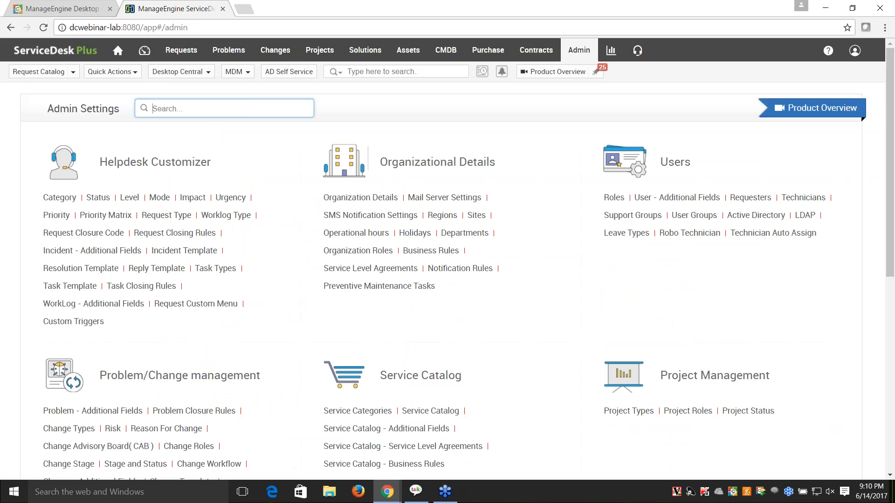
pyautogui.scroll(-8, 586, 150)
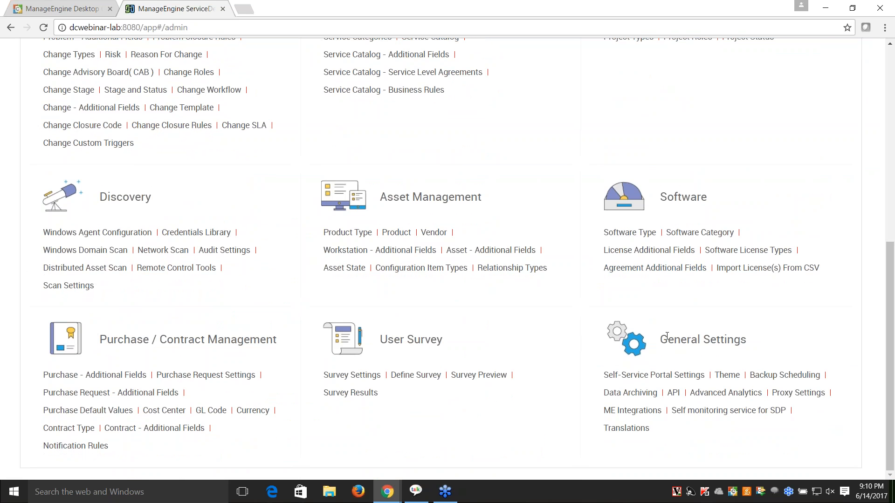
pyautogui.moveTo(663, 340); pyautogui.dragTo(777, 344)
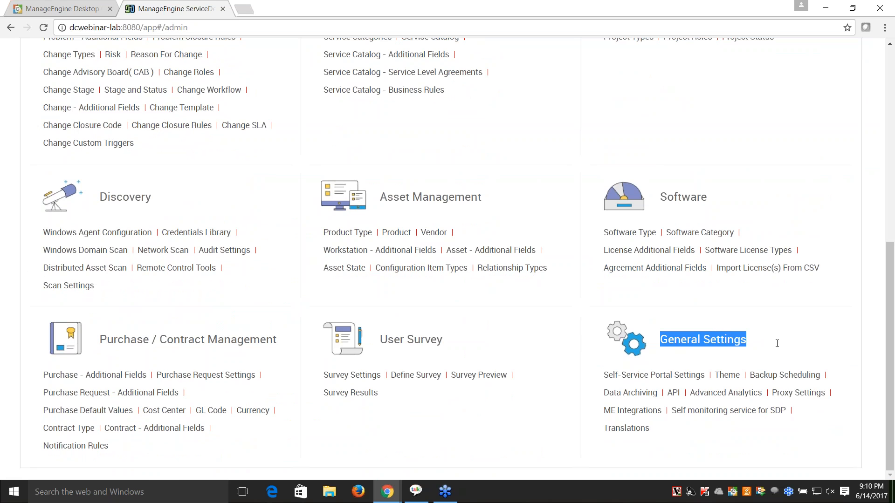
pyautogui.click(652, 413)
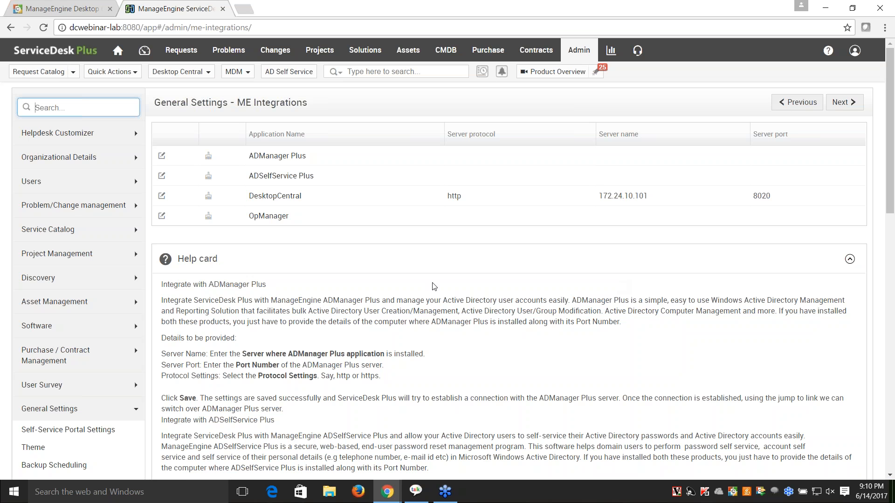
pyautogui.click(163, 199)
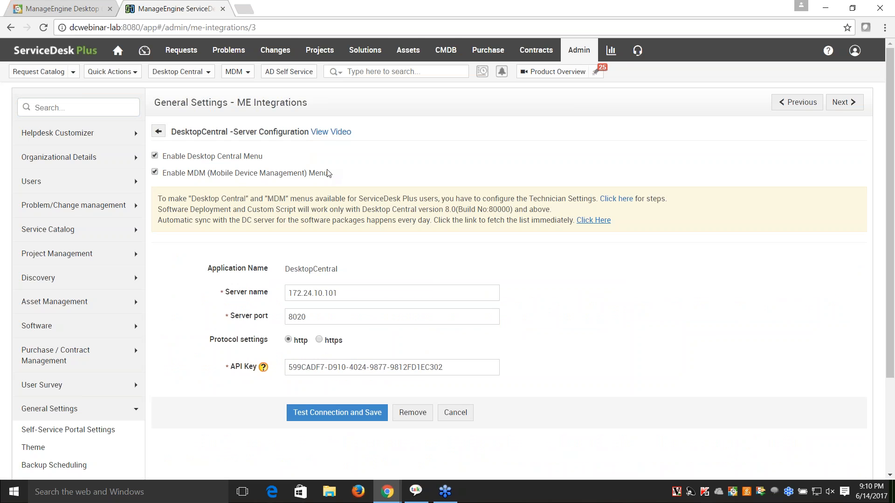
# Step: Try to replace the DesktopCentral integration's API key with the copied one, testing the connection and saving
pyautogui.scroll(-1, 329, 173)
pyautogui.moveTo(284, 211); pyautogui.dragTo(287, 236)
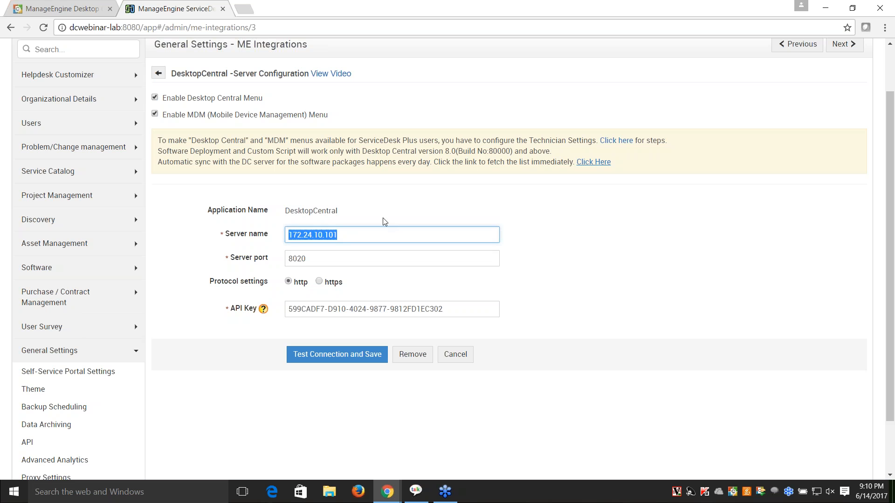
pyautogui.moveTo(330, 258); pyautogui.dragTo(289, 260)
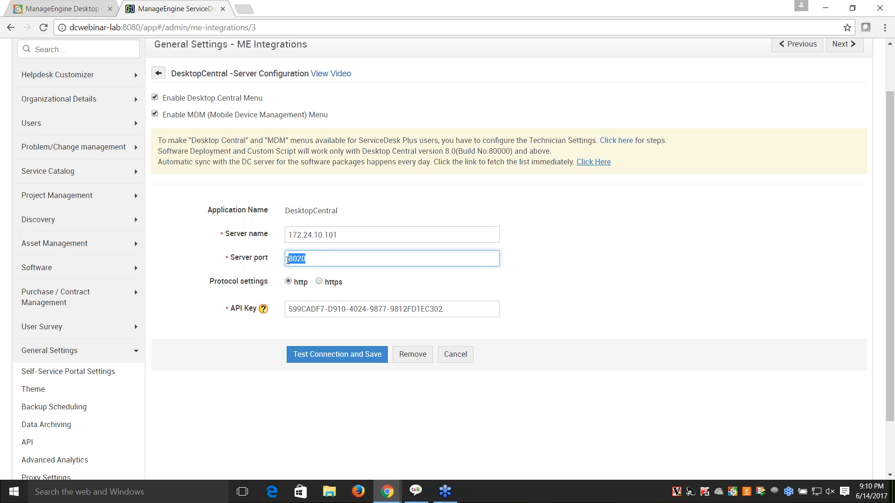
pyautogui.tripleClick(320, 310)
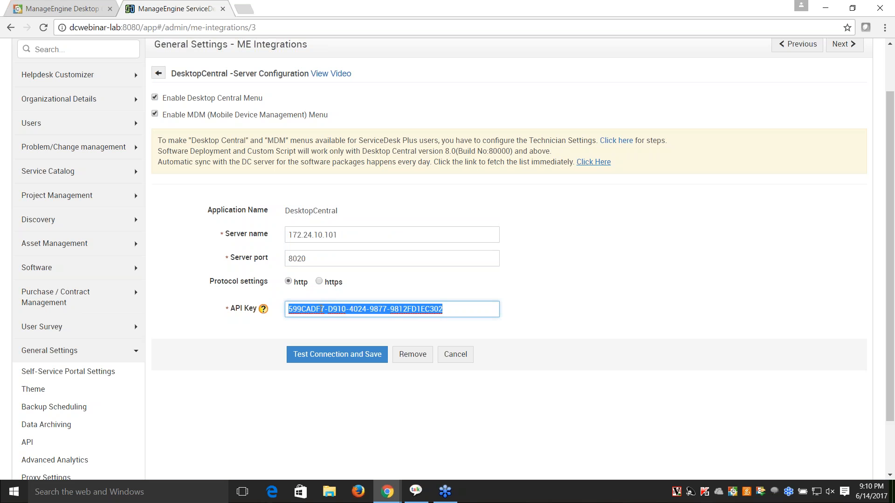
pyautogui.hotkey('ctrl', 'v')
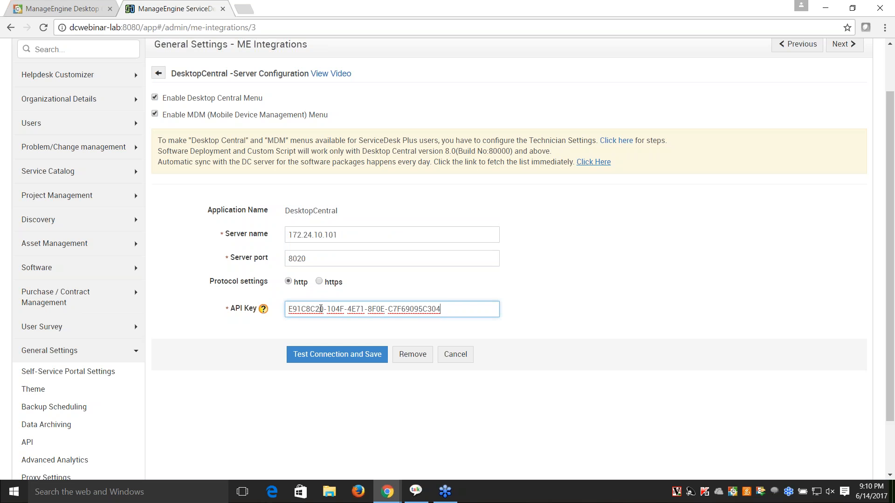
pyautogui.click(353, 360)
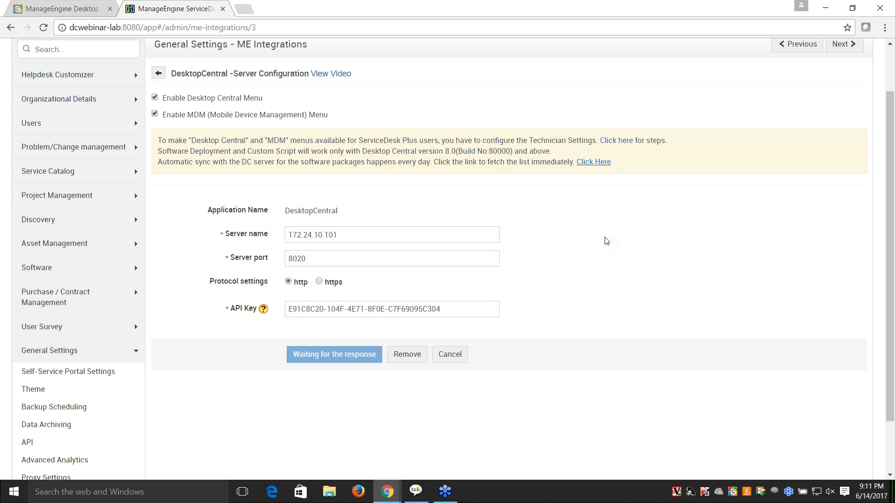
pyautogui.scroll(2, 572, 244)
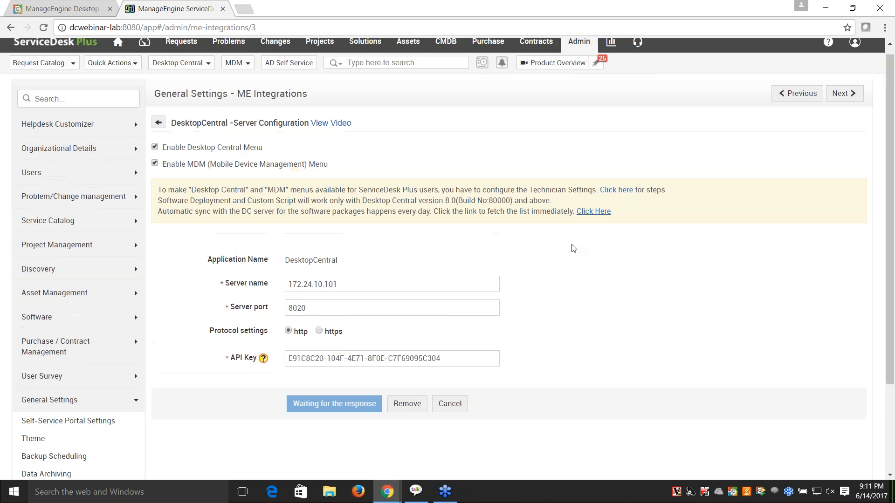
pyautogui.scroll(-2, 495, 241)
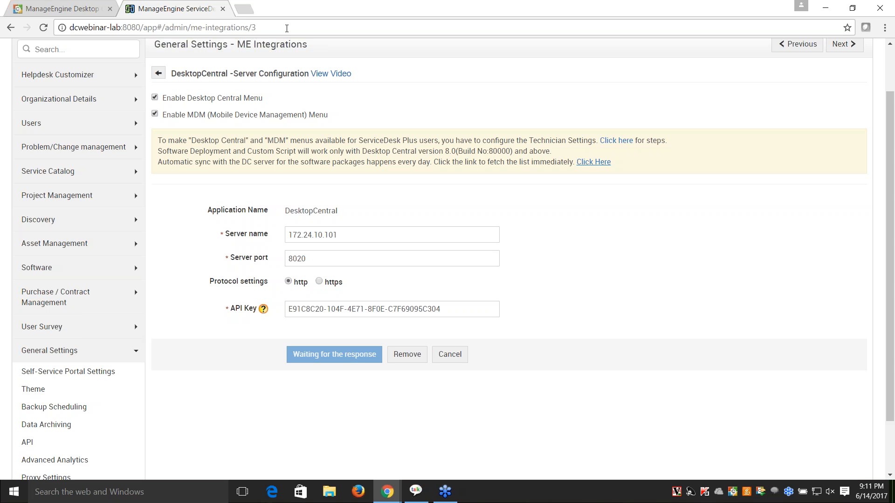
# Step: Reload the DesktopCentral configuration and retry testing and saving it with the copied API key
pyautogui.click(312, 28)
pyautogui.press('Return')
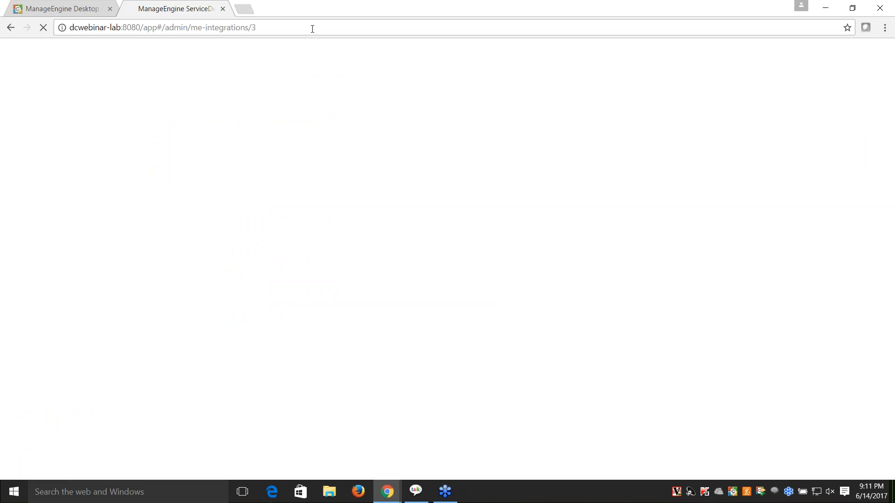
pyautogui.tripleClick(372, 374)
pyautogui.hotkey('ctrl', 'v')
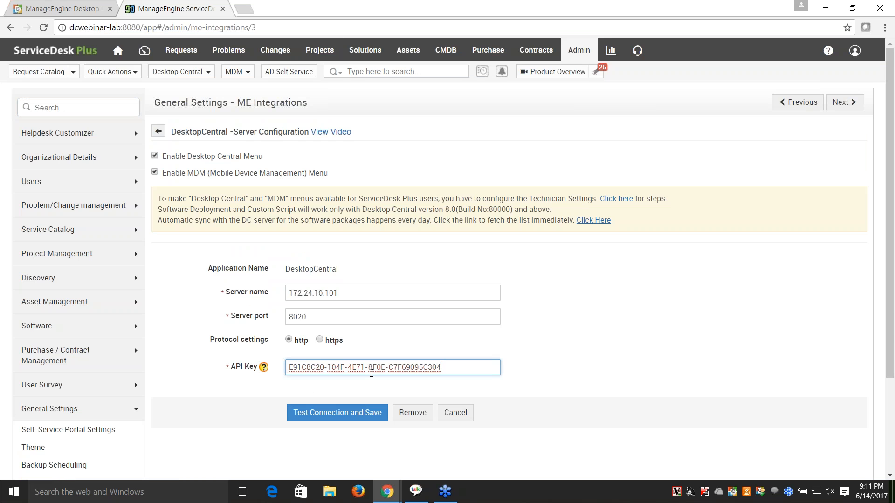
pyautogui.click(337, 412)
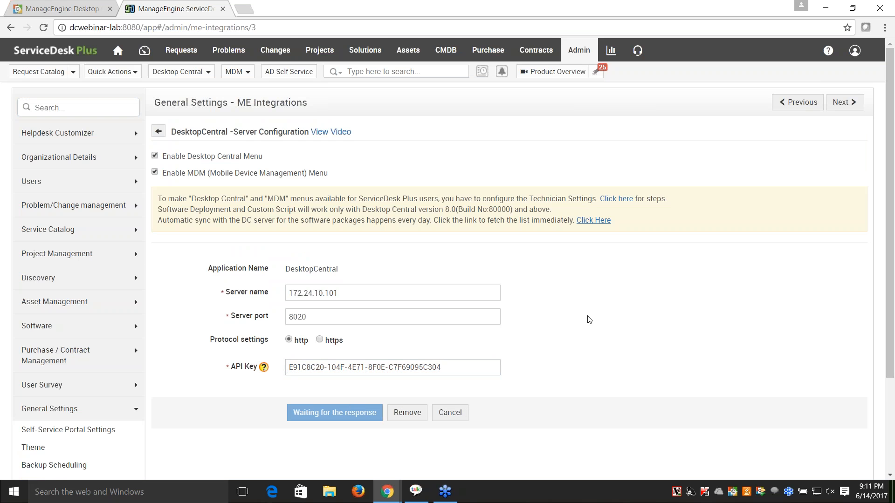
pyautogui.scroll(-1, 582, 305)
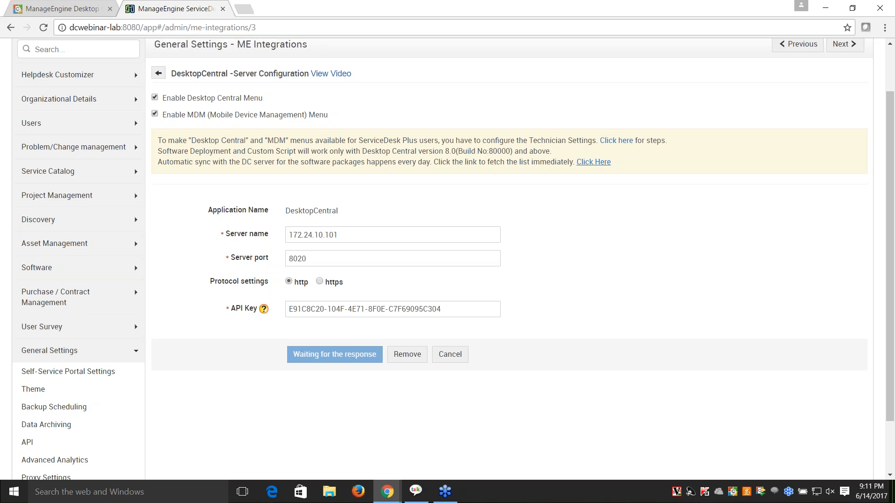
pyautogui.scroll(2, 390, 271)
pyautogui.click(395, 28)
pyautogui.press('Return')
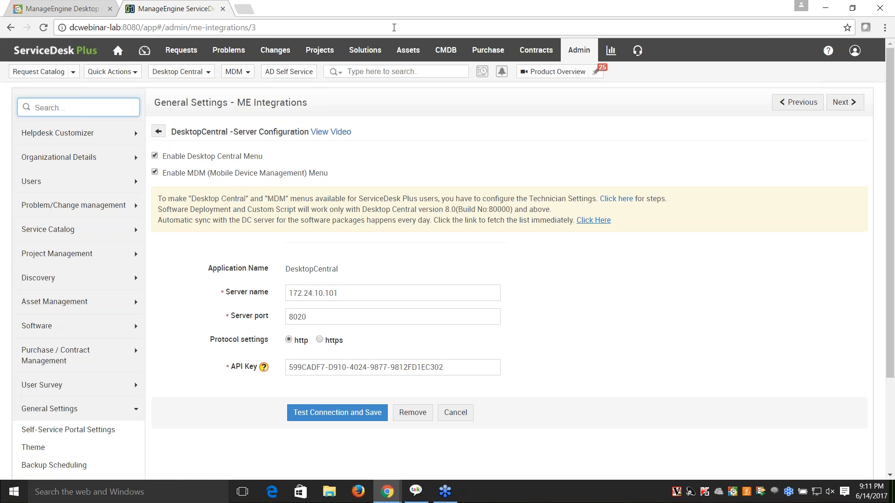
# Step: Regenerate the administrator's ServiceDesk Plus API key with the Never expires option
pyautogui.click(856, 54)
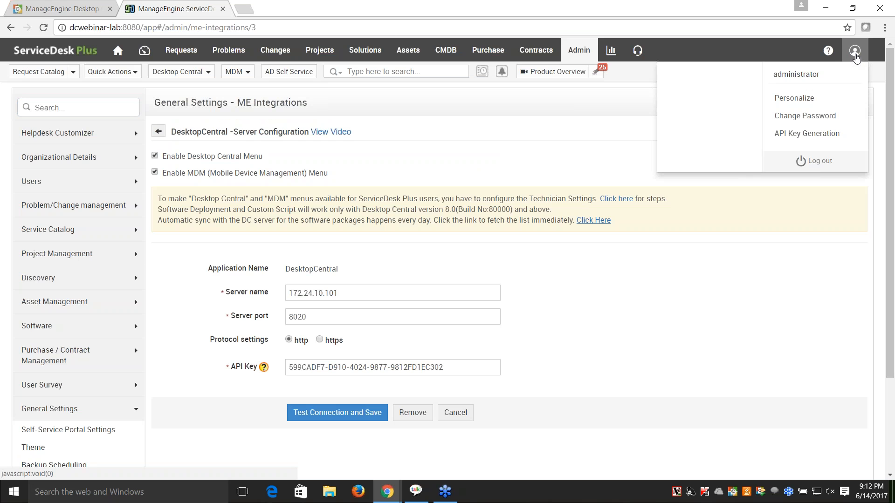
pyautogui.click(818, 135)
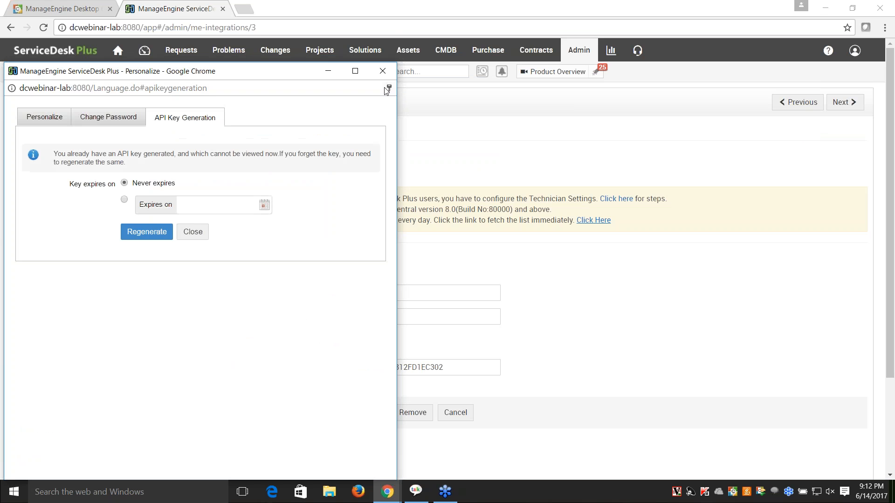
pyautogui.moveTo(288, 76); pyautogui.dragTo(599, 70)
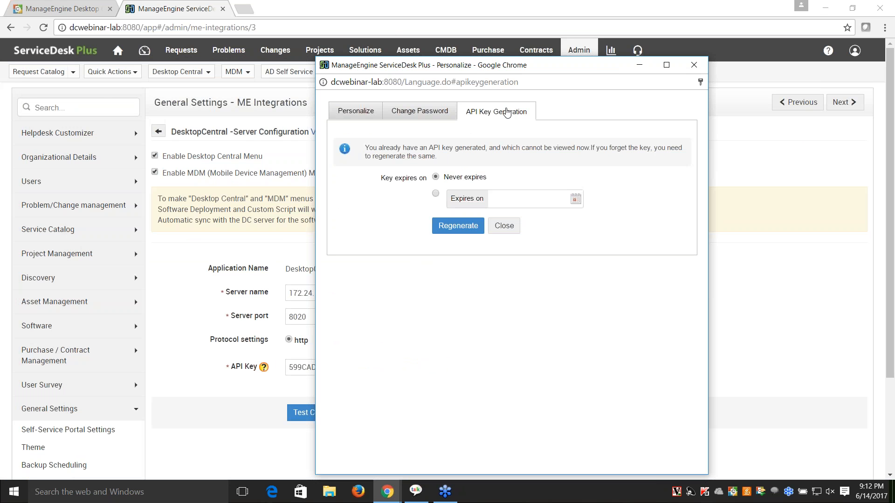
pyautogui.click(469, 230)
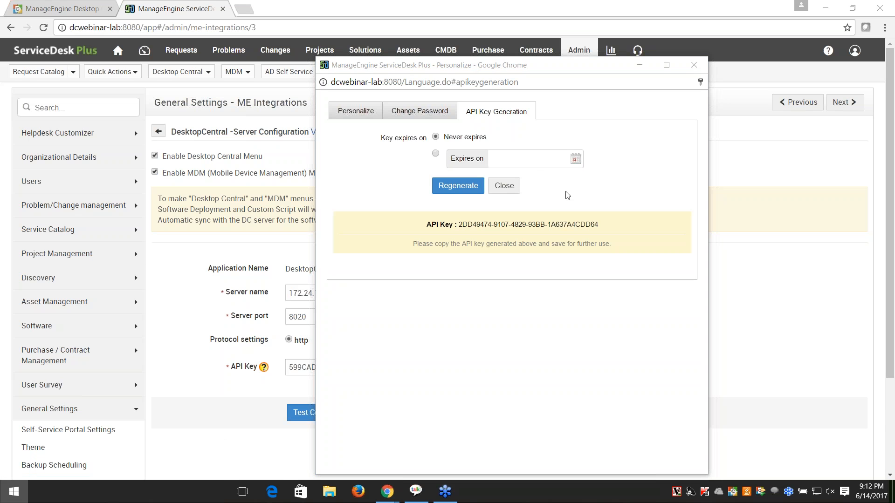
# Step: Switch to Notepad and paste the copied Desktop Central API key into a blank document
pyautogui.click(10, 492)
pyautogui.click(108, 494)
pyautogui.write('note')
pyautogui.click(94, 211)
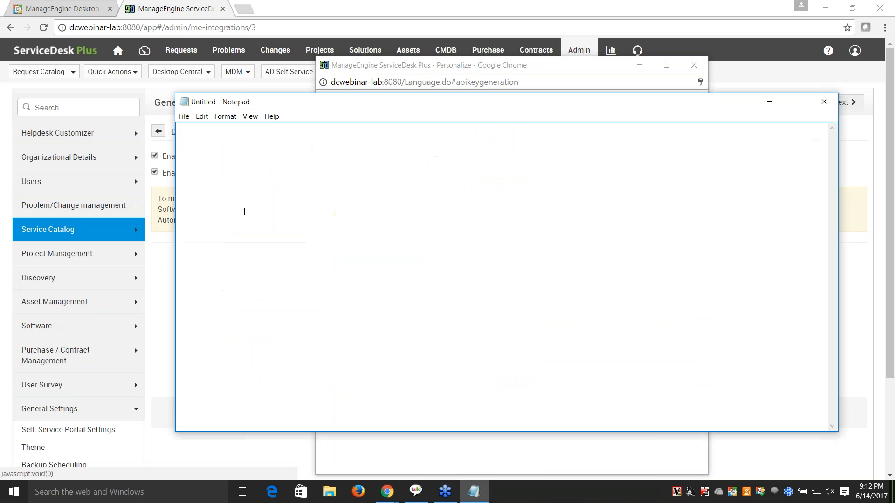
pyautogui.hotkey('ctrl', 'v')
# Step: Copy the regenerated ServiceDesk Plus API key into the Notepad document below the first key, and minimize Notepad
pyautogui.hotkey('alt', 'Tab')
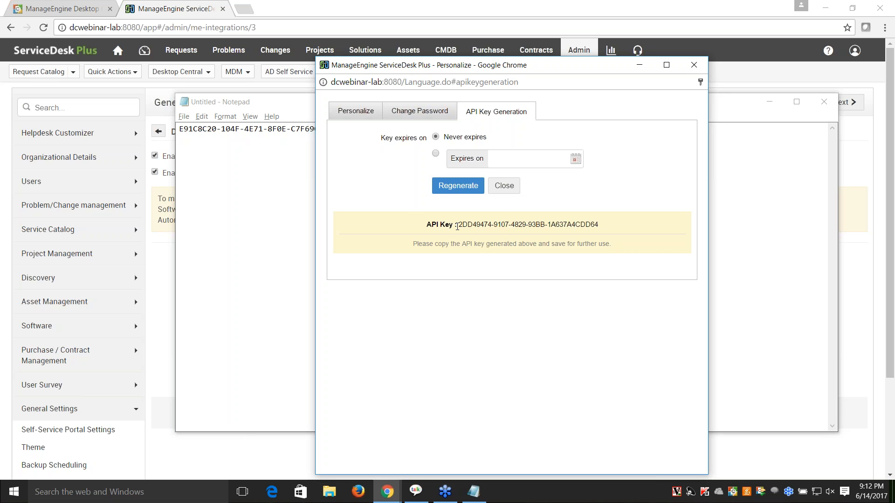
pyautogui.moveTo(458, 227); pyautogui.dragTo(611, 227)
pyautogui.hotkey('ctrl', 'c')
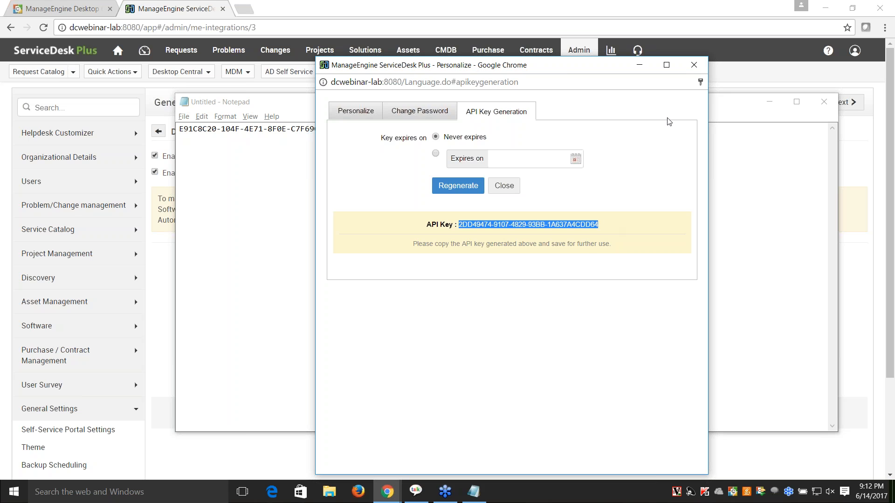
pyautogui.click(694, 65)
pyautogui.press('Return')
pyautogui.hotkey('ctrl', 'v')
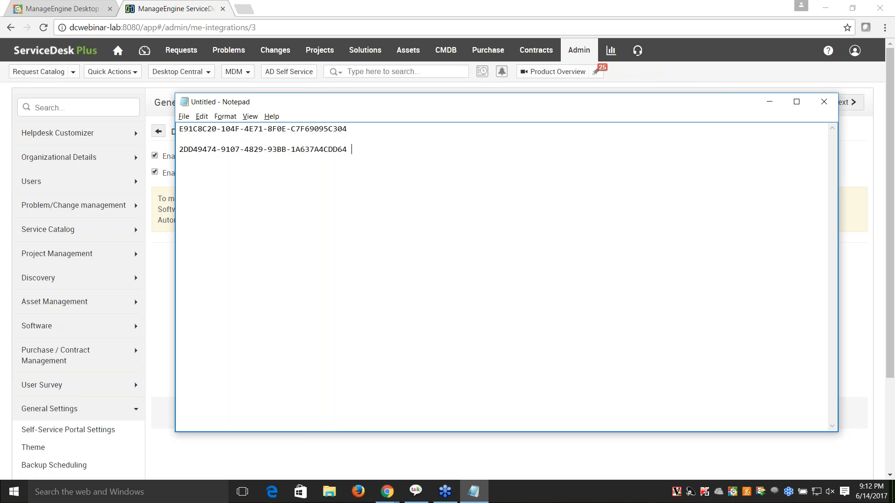
pyautogui.click(770, 101)
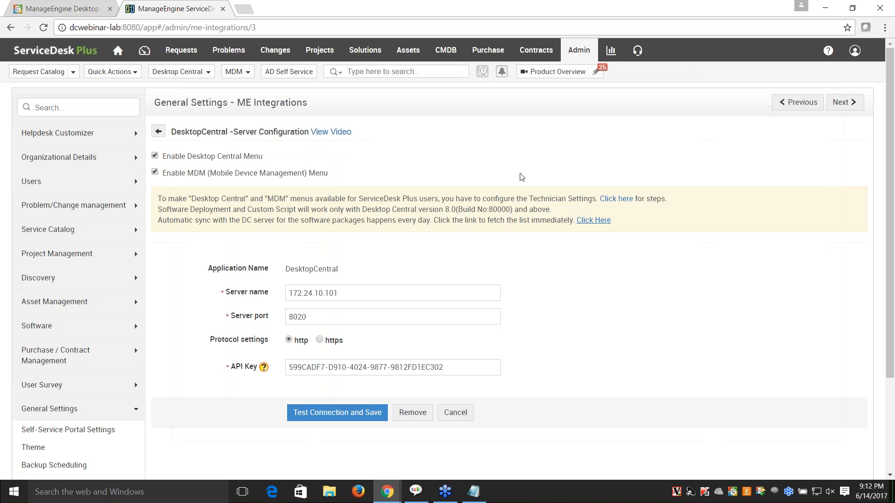
# Step: Switch to Desktop Central and open the ServiceDesk Plus Settings under Integrations
pyautogui.click(69, 11)
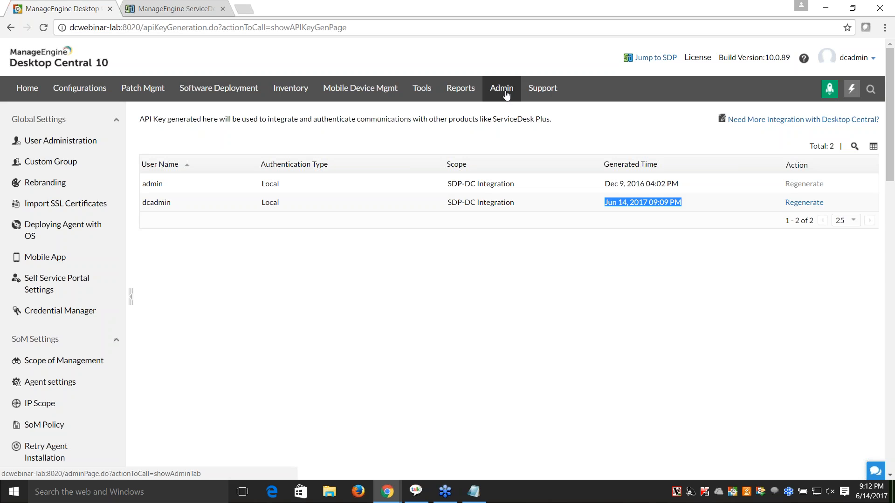
pyautogui.scroll(-4, 41, 314)
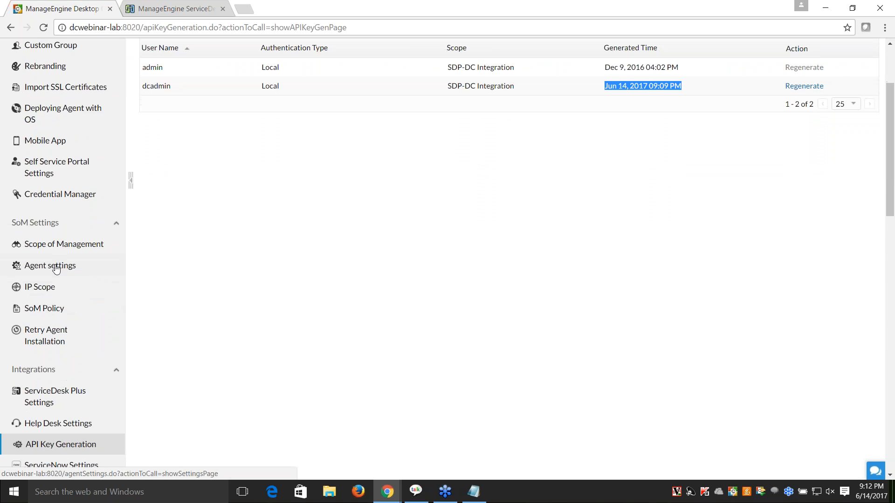
pyautogui.scroll(-1, 73, 366)
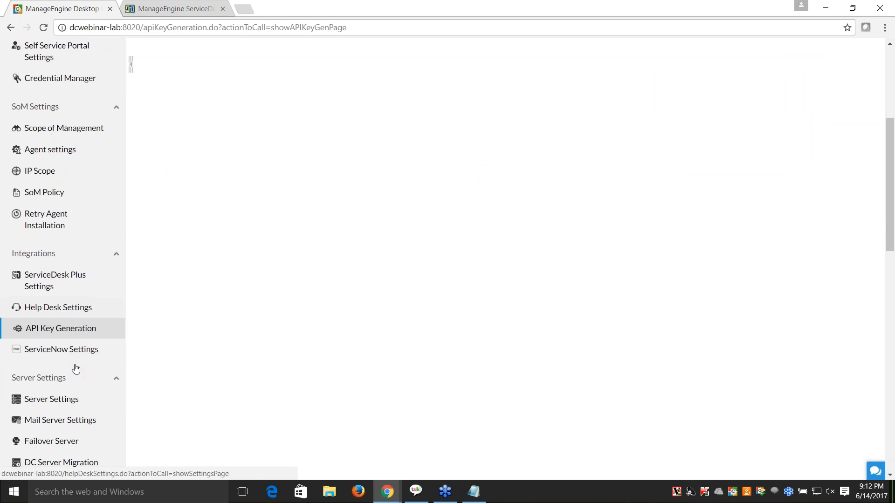
pyautogui.click(66, 293)
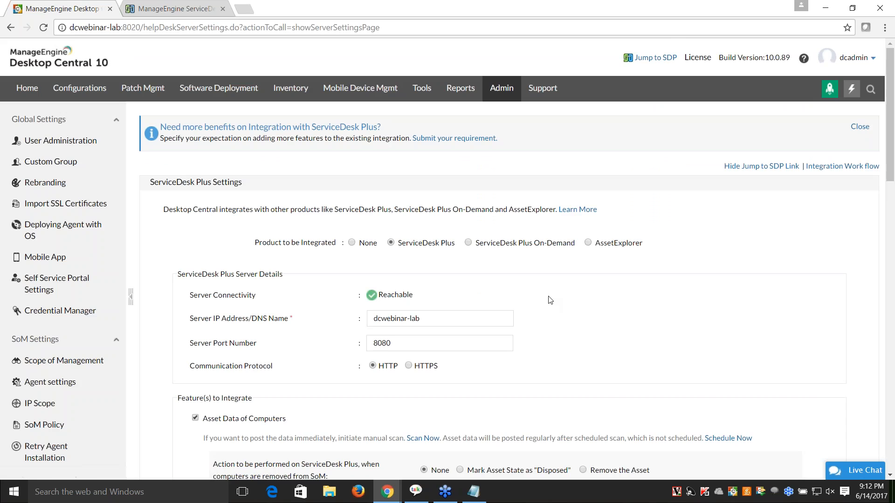
# Step: Replace the API key in the ServiceDesk Plus settings with the copied ServiceDesk Plus key and save the settings
pyautogui.scroll(-2, 559, 300)
pyautogui.scroll(-2, 550, 300)
pyautogui.moveTo(422, 144); pyautogui.dragTo(359, 144)
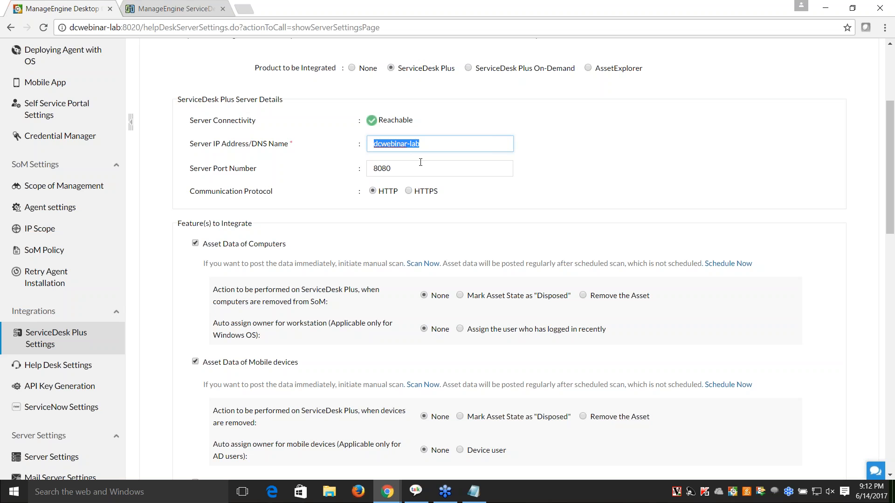
pyautogui.scroll(-7, 485, 196)
pyautogui.tripleClick(475, 279)
pyautogui.hotkey('ctrl', 'v')
pyautogui.click(510, 368)
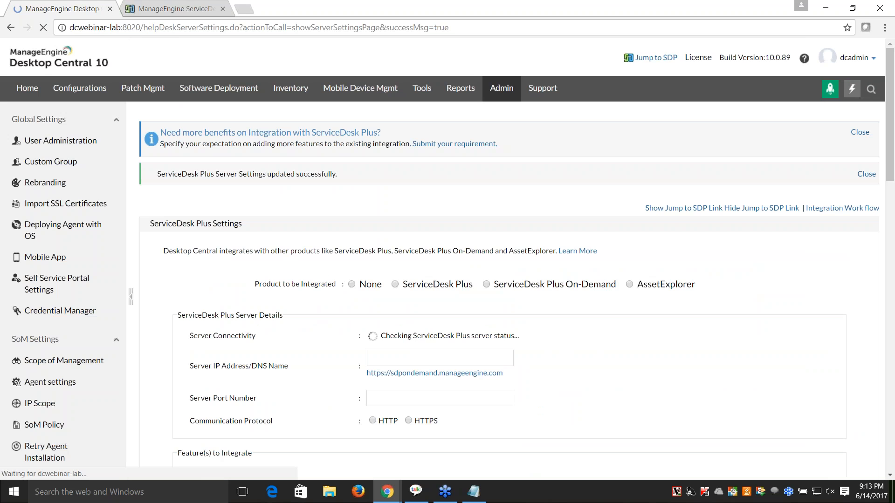
# Step: Check the server connectivity and API key validity in the saved ServiceDesk Plus settings
pyautogui.scroll(-3, 527, 354)
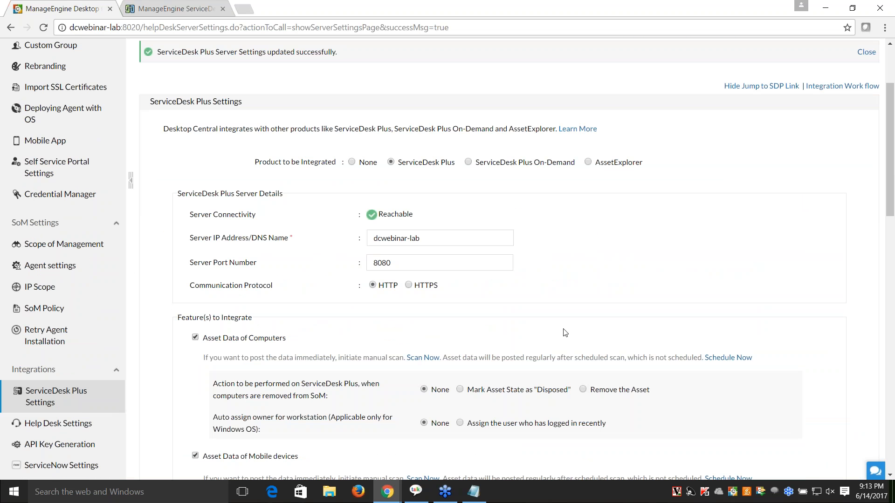
pyautogui.scroll(-1, 565, 333)
pyautogui.scroll(-8, 566, 333)
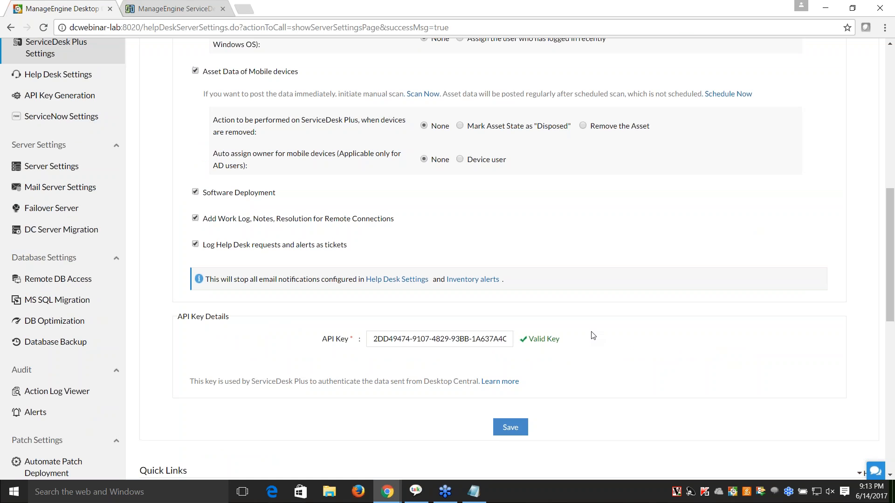
# Step: Review the features to integrate, covering computer and mobile asset data, software deployment, remote connection work logs and ticket logging
pyautogui.scroll(3, 593, 336)
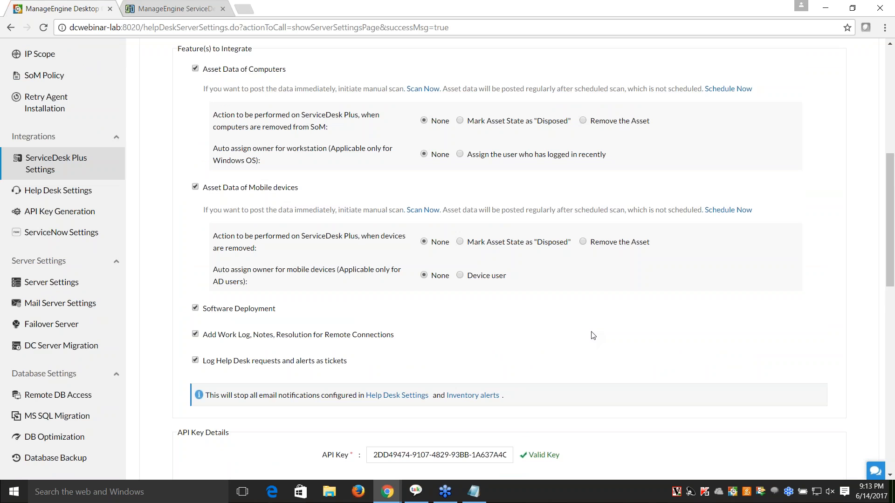
pyautogui.scroll(1, 293, 265)
pyautogui.scroll(1, 293, 265)
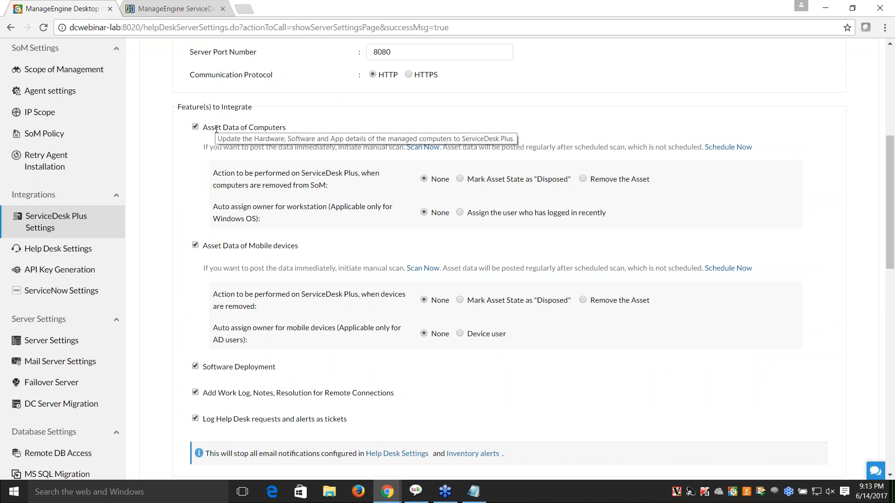
pyautogui.moveTo(264, 249)
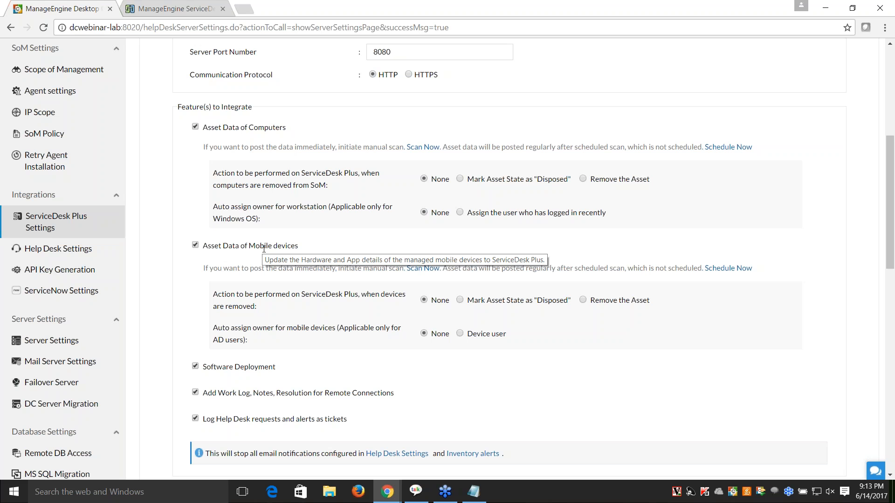
pyautogui.scroll(-1, 264, 248)
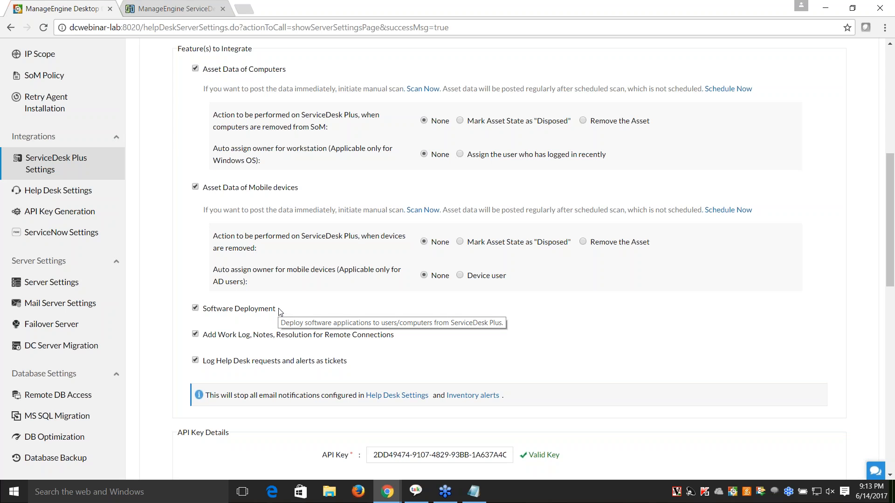
pyautogui.scroll(8, 280, 298)
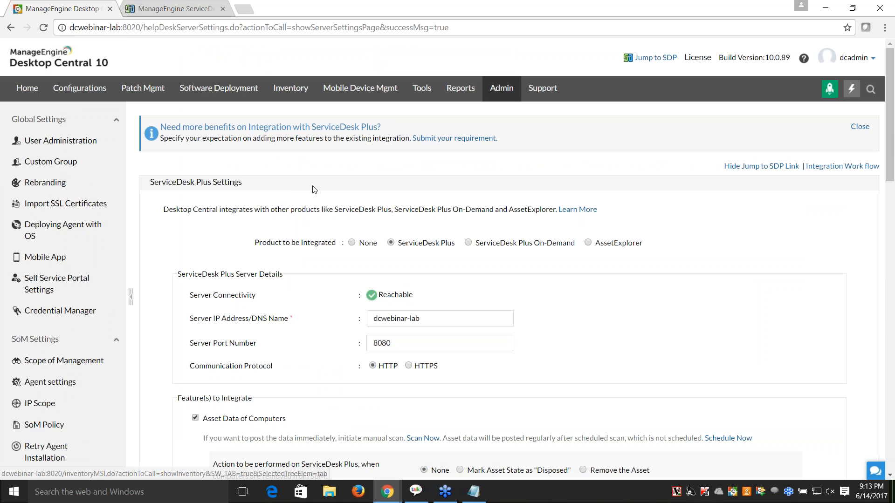
pyautogui.scroll(-1, 314, 188)
pyautogui.scroll(-8, 314, 189)
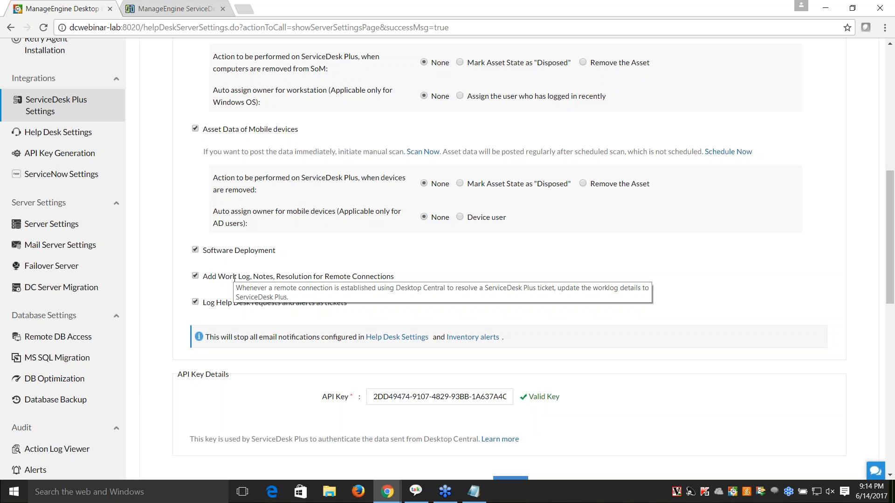
pyautogui.scroll(9, 235, 278)
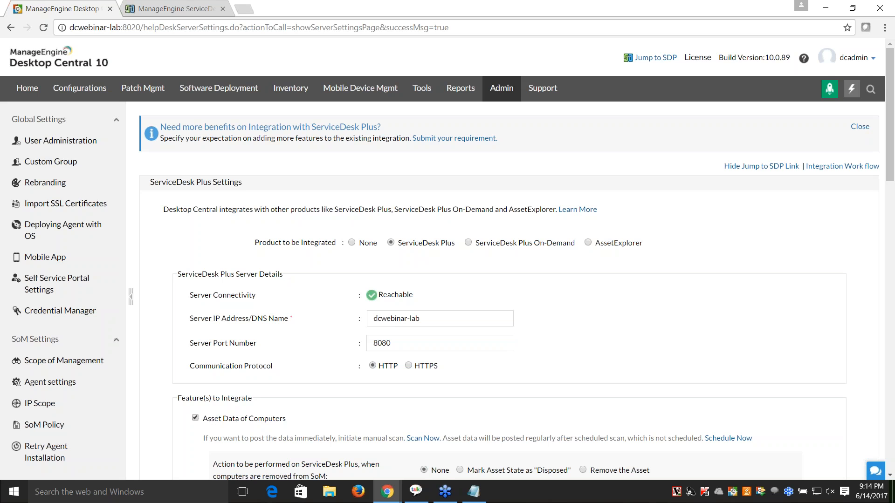
pyautogui.scroll(-6, 390, 252)
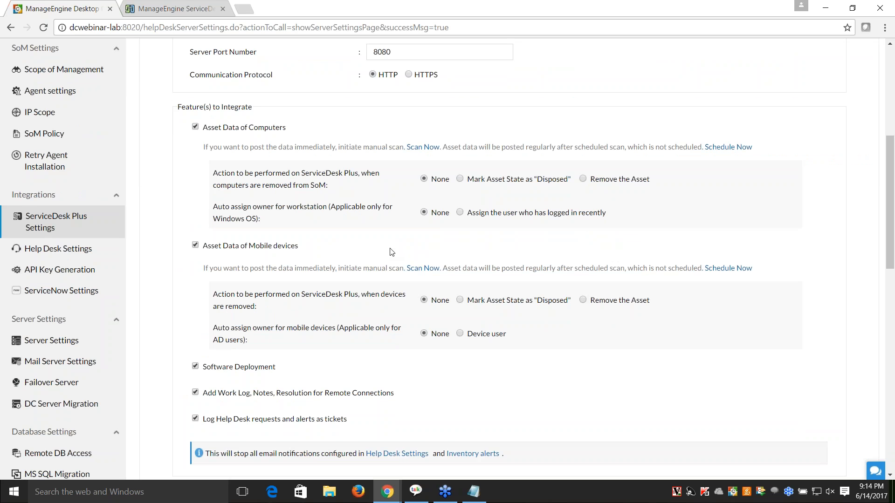
pyautogui.scroll(-4, 246, 276)
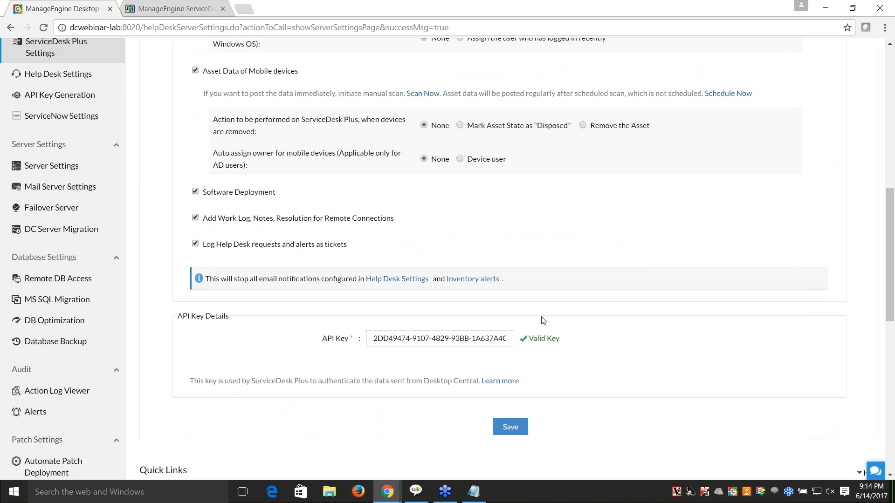
pyautogui.scroll(10, 544, 320)
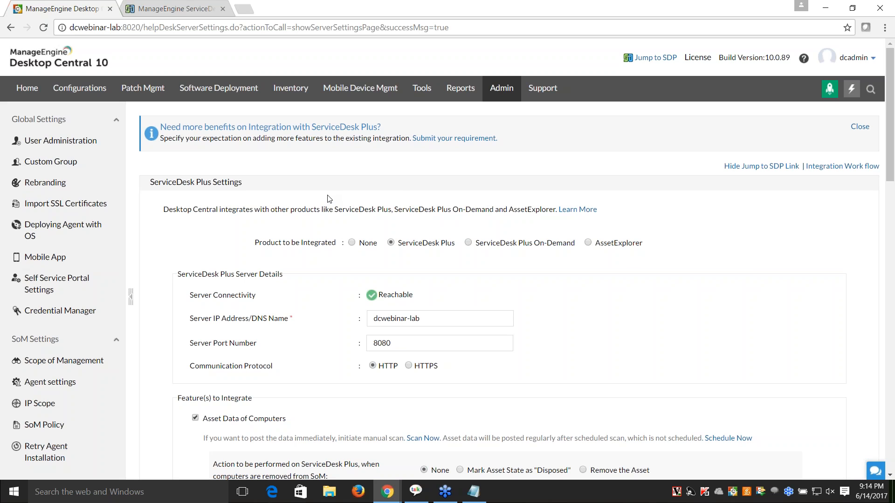
pyautogui.scroll(-4, 329, 199)
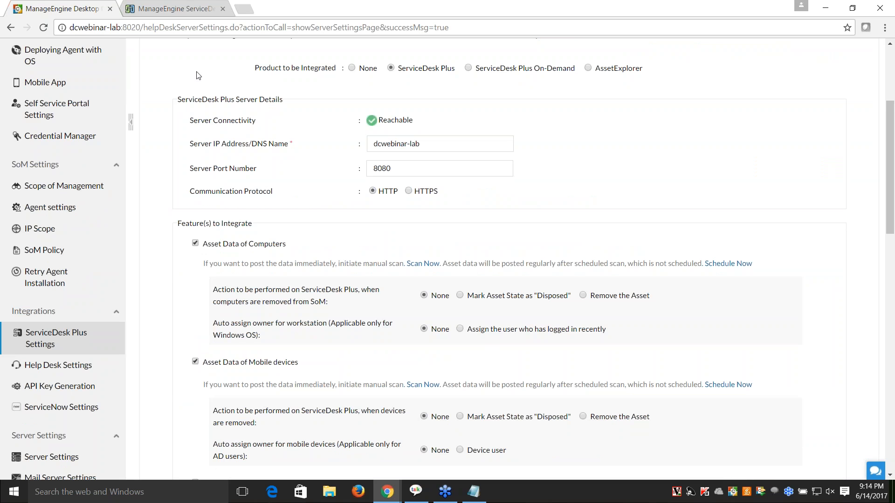
pyautogui.moveTo(382, 495)
pyautogui.click(329, 459)
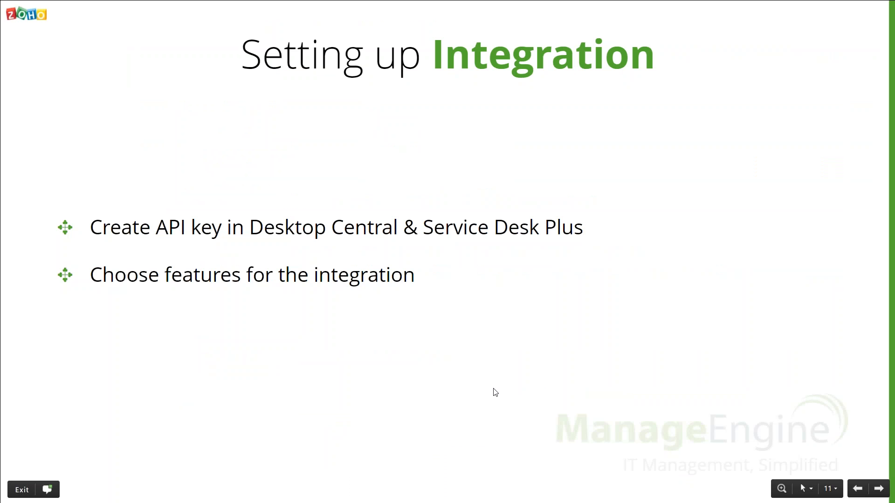
pyautogui.click(879, 489)
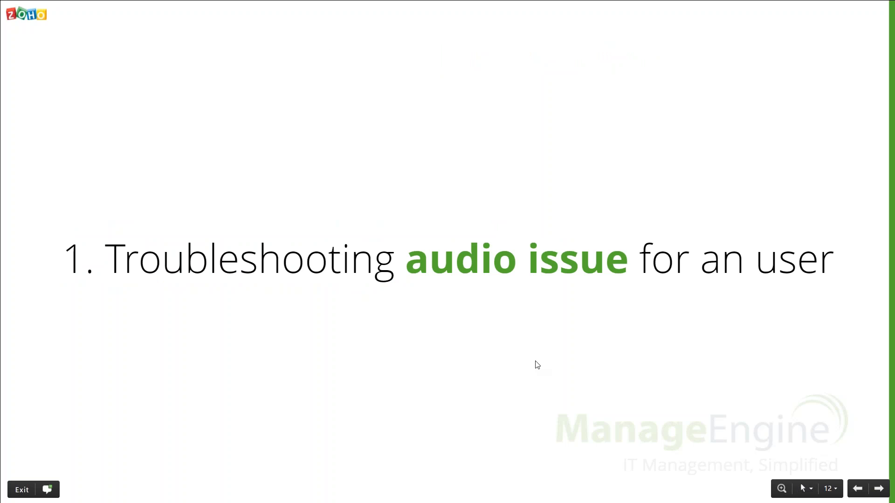
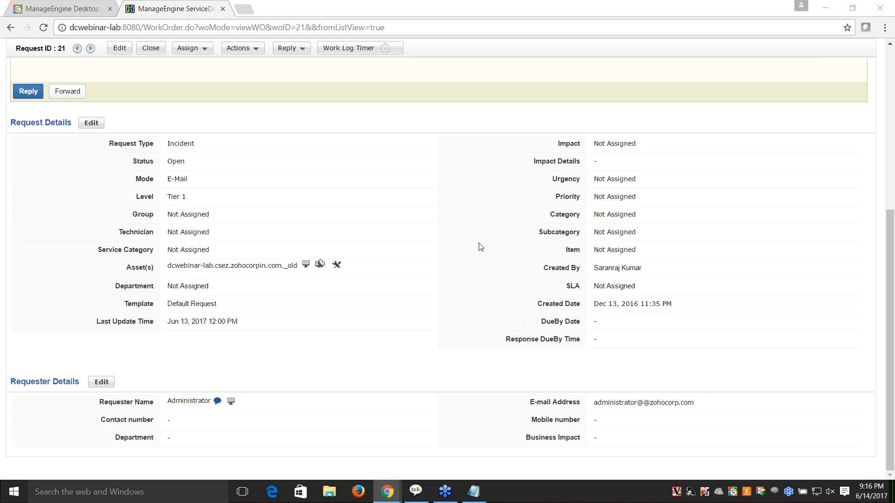
# Step: Start a remote control session on the asset of request 21 and inspect the sound controllers in Device Manager
pyautogui.click(320, 265)
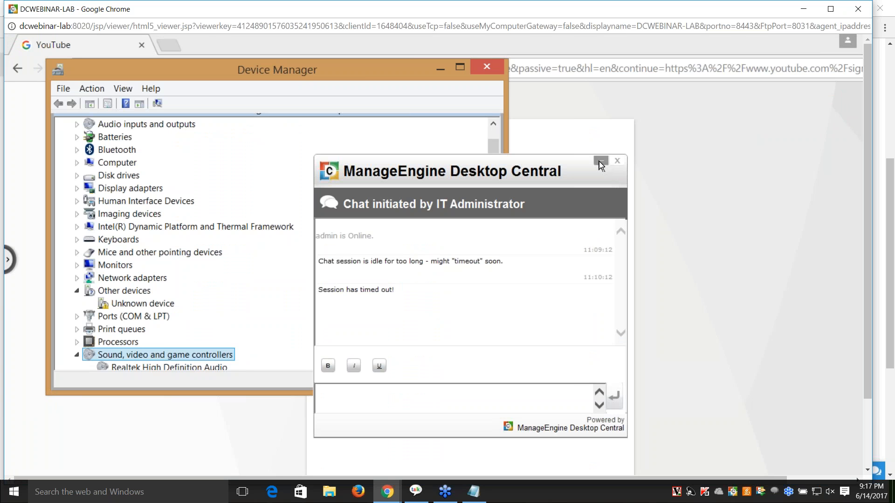
pyautogui.scroll(-2, 193, 310)
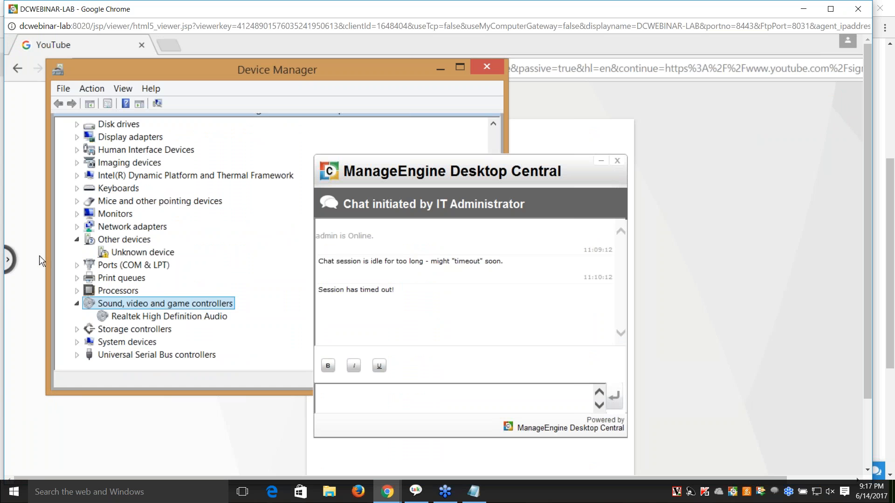
# Step: Examine the remote session's quick launch tools, including the Power Options and Admin Tasks
pyautogui.click(7, 260)
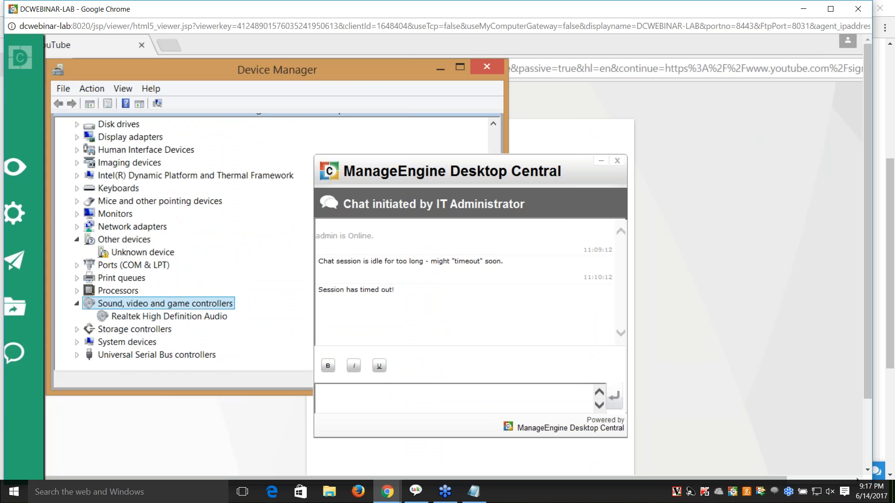
pyautogui.moveTo(30, 262)
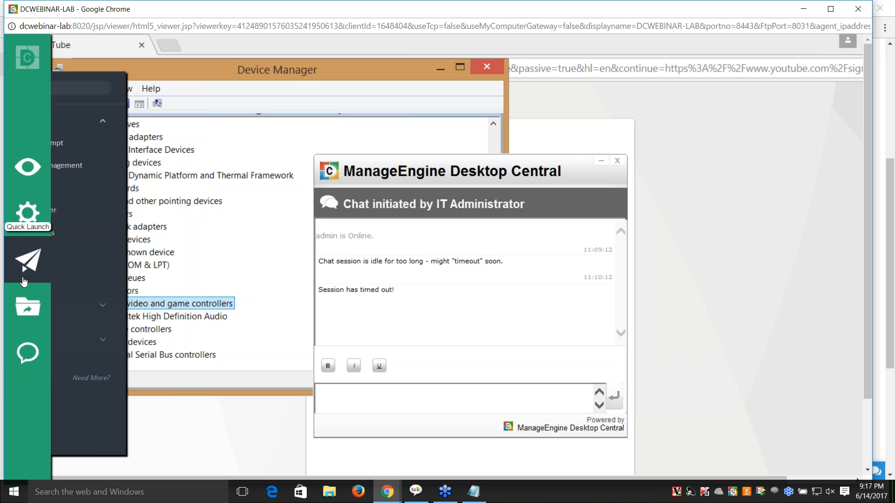
pyautogui.click(132, 305)
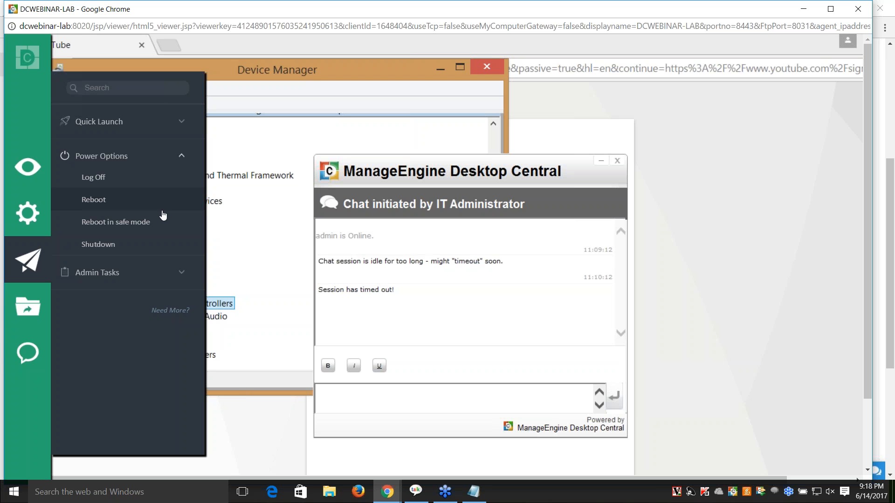
pyautogui.click(159, 272)
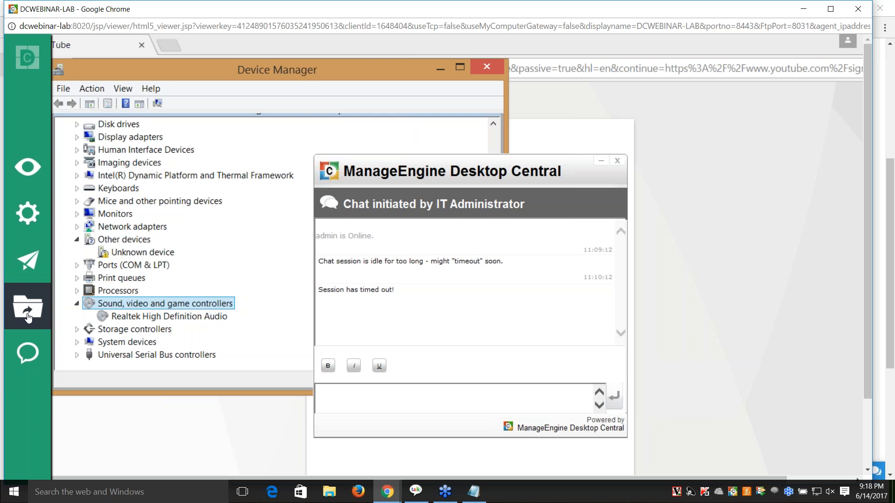
# Step: View the remote session's File Transfer and chat windows, closing each one again
pyautogui.click(28, 316)
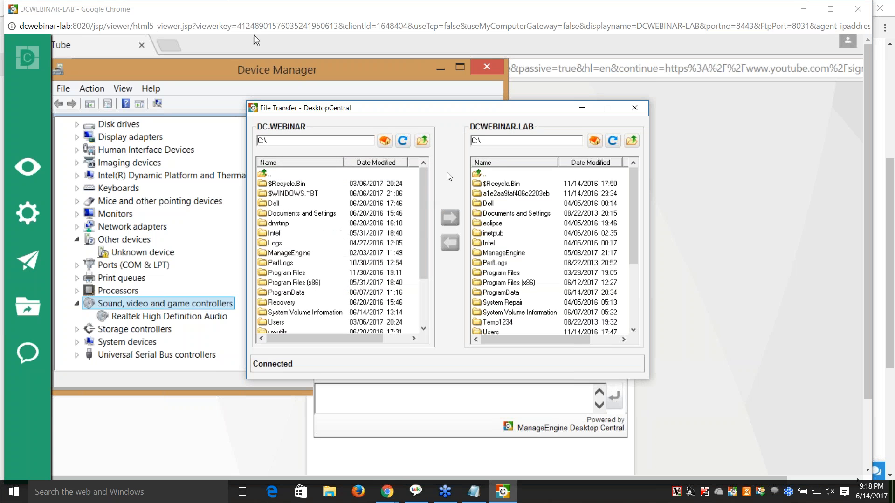
pyautogui.click(633, 116)
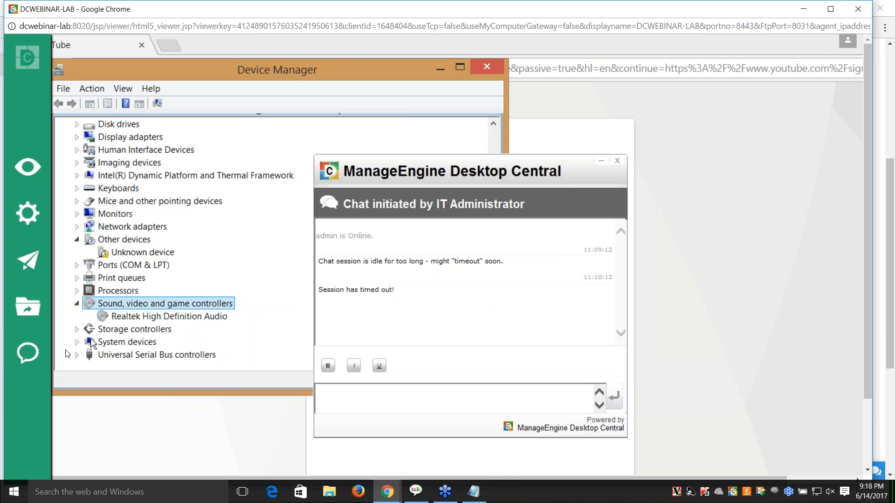
pyautogui.click(37, 356)
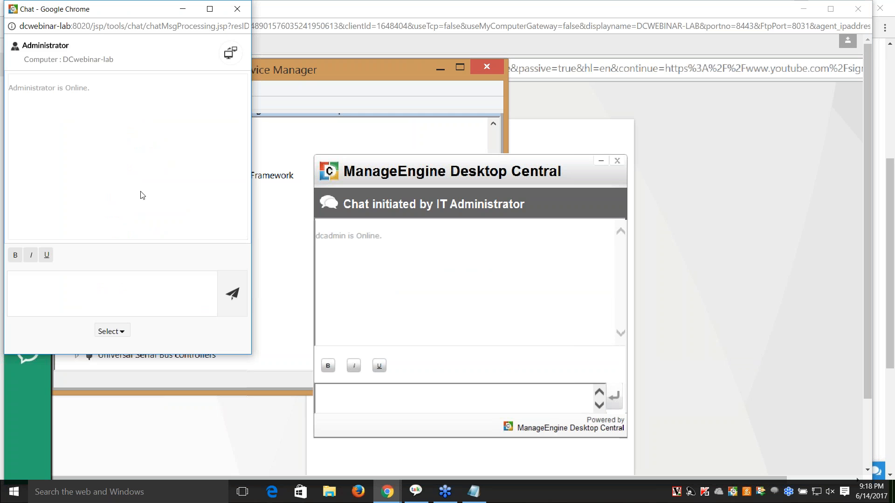
pyautogui.click(237, 9)
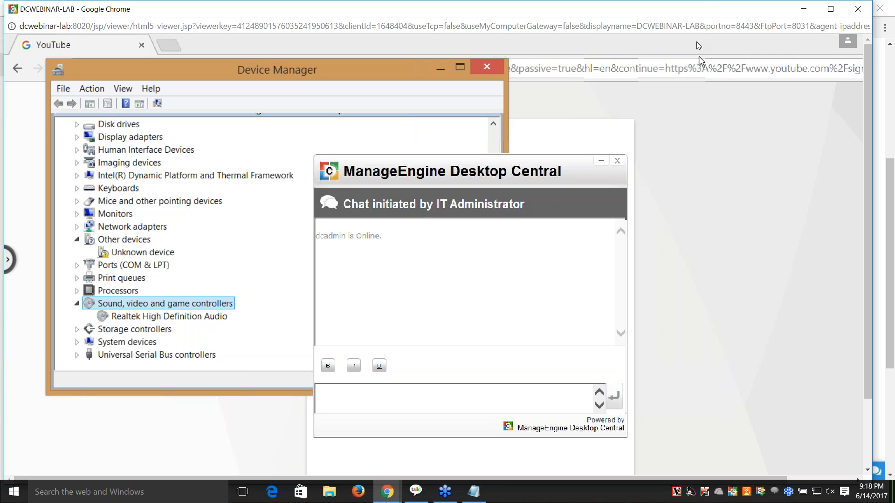
# Step: End the remote session by leaving the viewer page and return to the request in ServiceDesk Plus
pyautogui.click(864, 14)
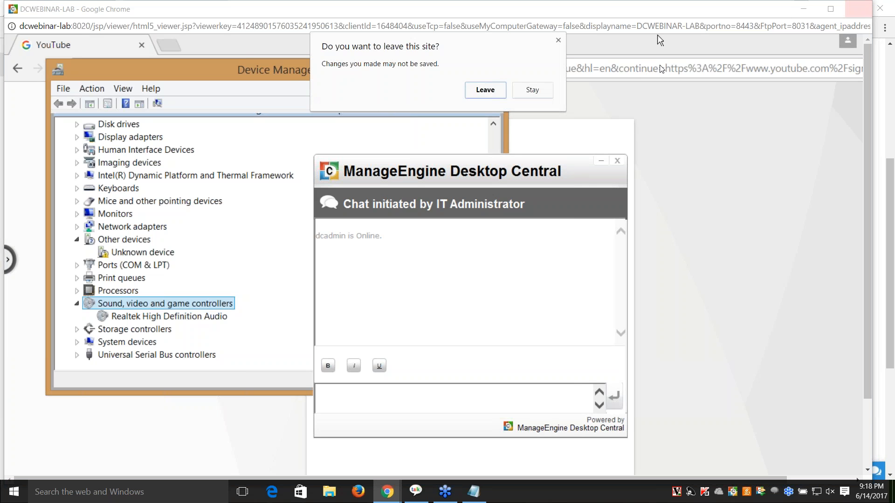
pyautogui.click(479, 93)
pyautogui.click(191, 10)
# Step: Open the history of request 21 and examine its creation entry and logged updates
pyautogui.scroll(7, 295, 199)
pyautogui.click(143, 162)
pyautogui.click(192, 162)
pyautogui.scroll(-2, 337, 216)
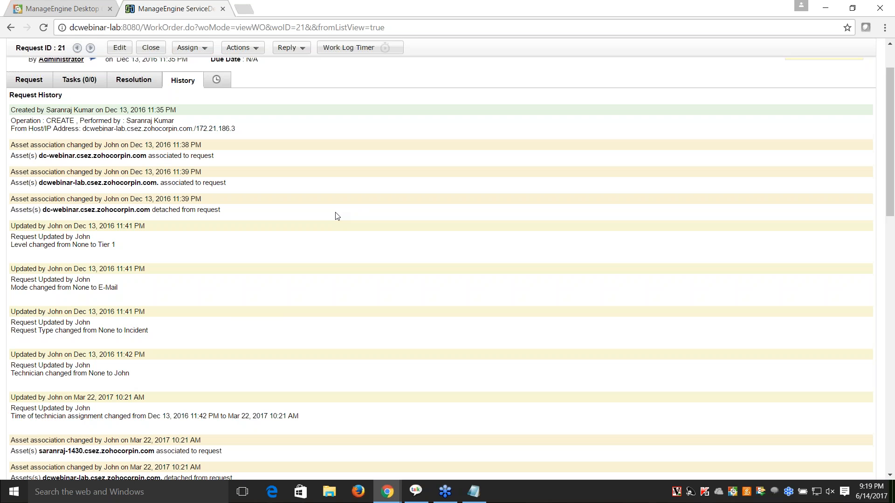
pyautogui.moveTo(127, 120); pyautogui.dragTo(193, 126)
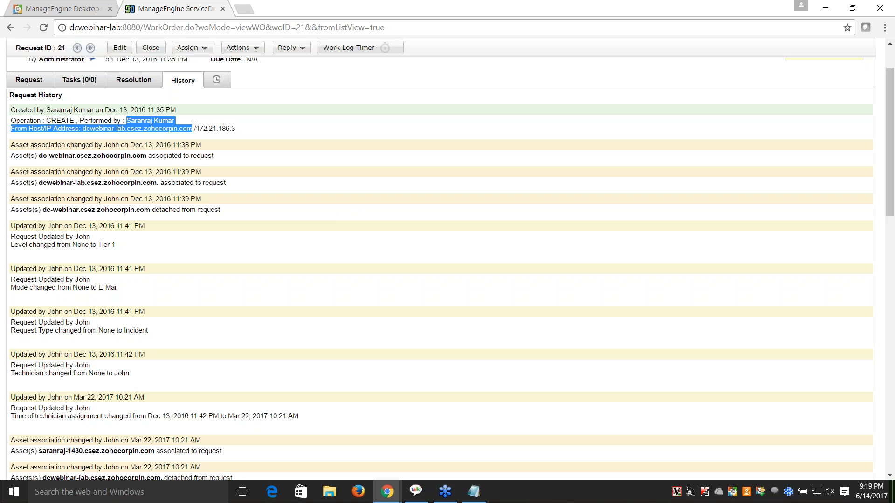
# Step: Review the asset and update entries in request 21's history, and view the request's submitted resolution
pyautogui.click(276, 142)
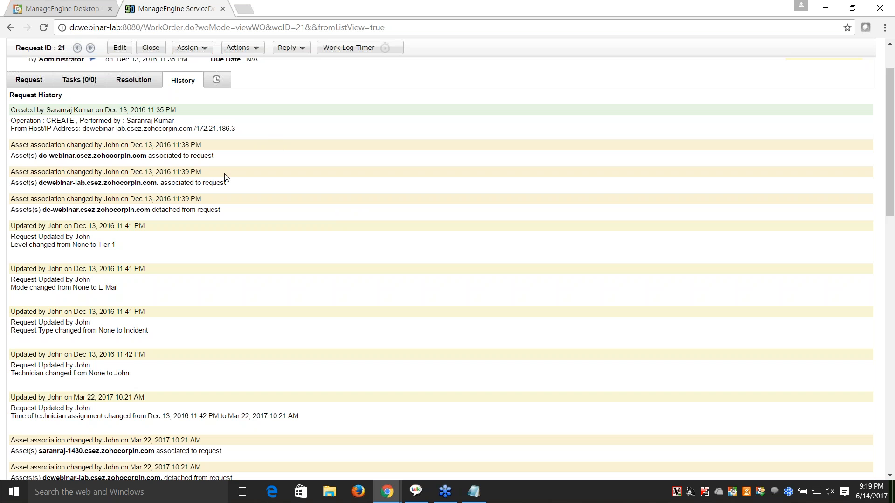
pyautogui.scroll(-2, 226, 179)
pyautogui.scroll(2, 238, 214)
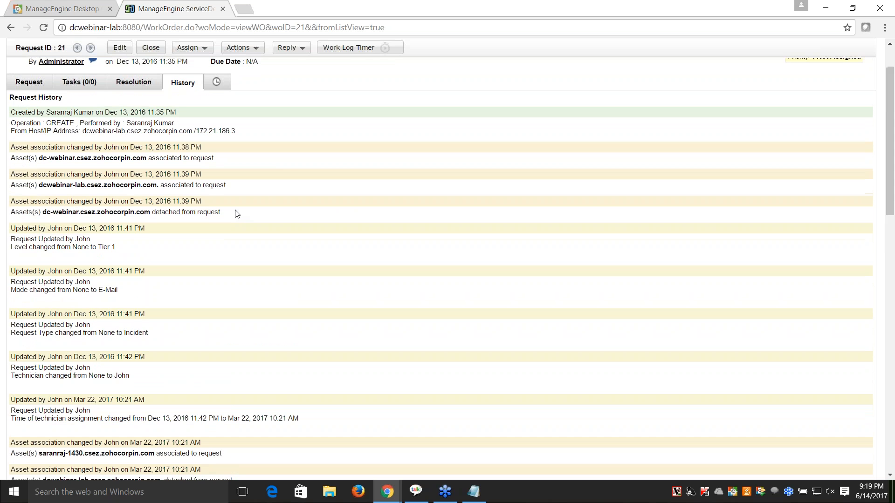
pyautogui.scroll(2, 236, 210)
pyautogui.click(132, 158)
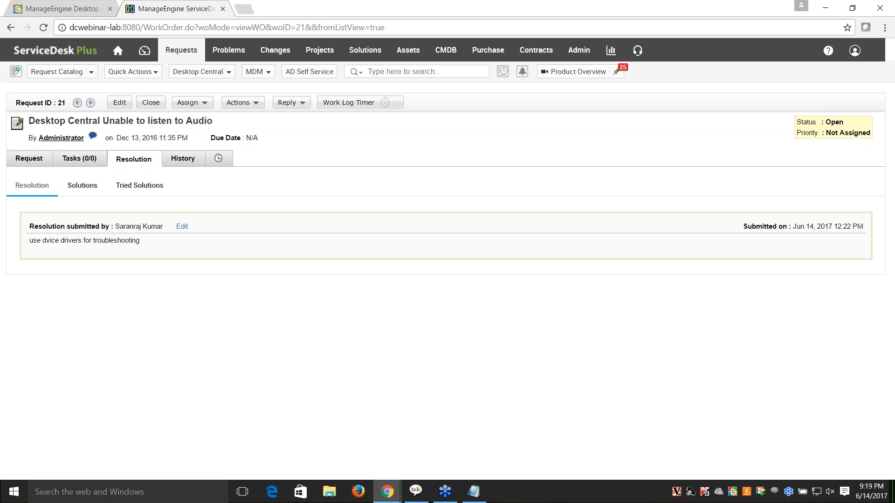
# Step: Return to request 21's main details and open its status for editing
pyautogui.click(38, 159)
pyautogui.scroll(-1, 238, 263)
pyautogui.scroll(-3, 238, 264)
pyautogui.click(189, 320)
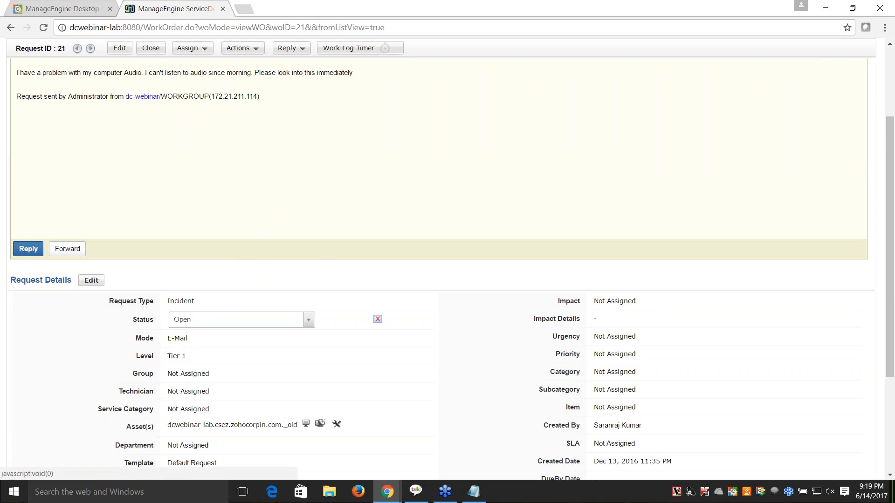
pyautogui.scroll(3, 321, 250)
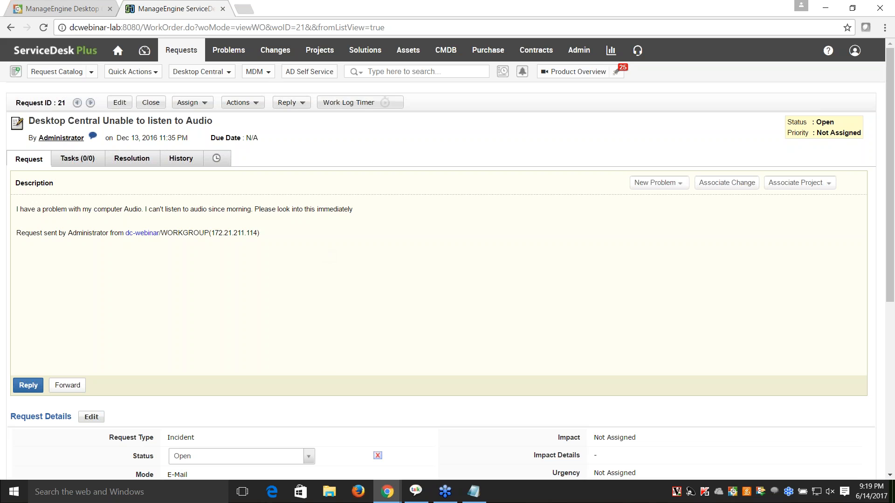
# Step: Switch to the Zoho presentation and advance to the slide on initiating software installation from an SDP support request
pyautogui.moveTo(387, 491)
pyautogui.click(368, 475)
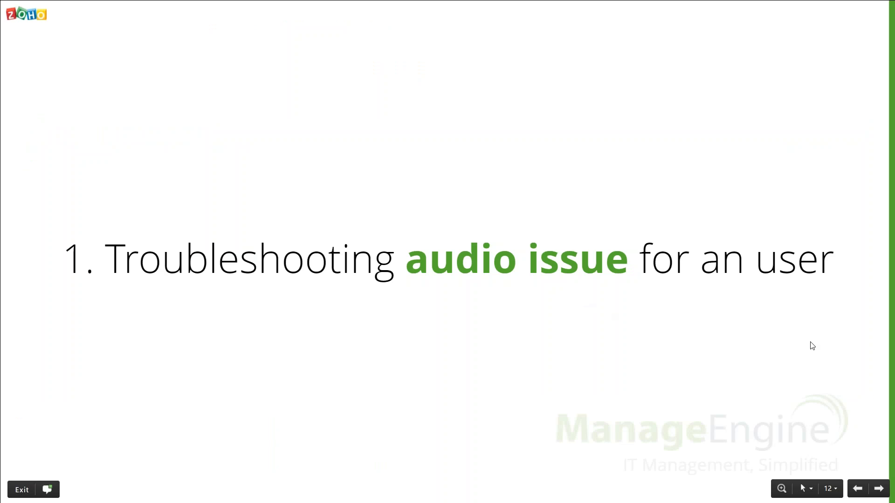
pyautogui.click(879, 489)
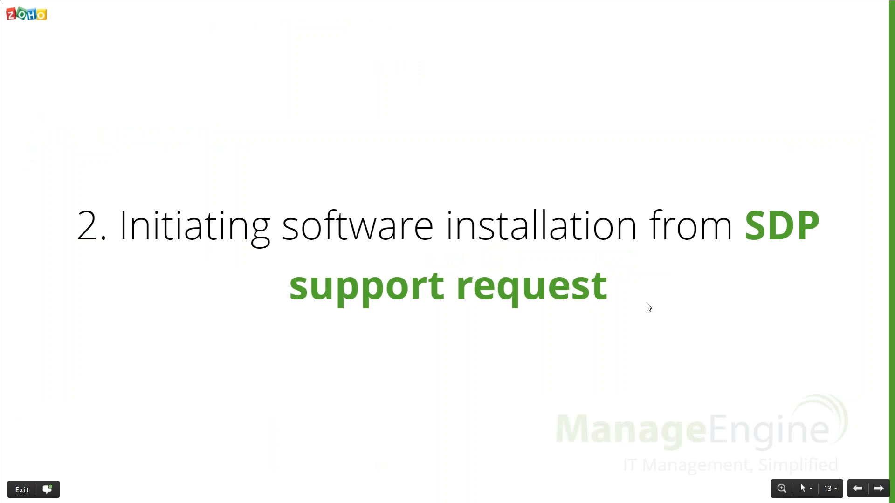
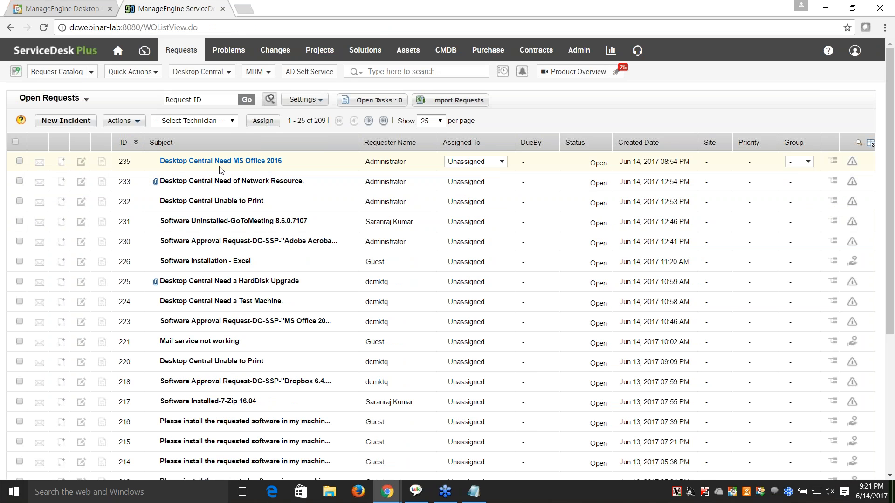
# Step: Open the request "Desktop Central Need MS Office 2016" in ServiceDesk Plus and review its available actions and details
pyautogui.click(221, 161)
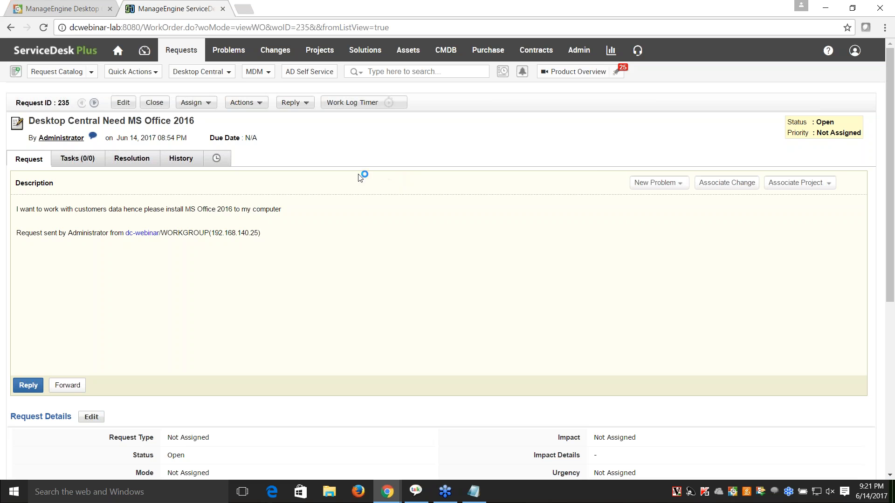
pyautogui.click(257, 104)
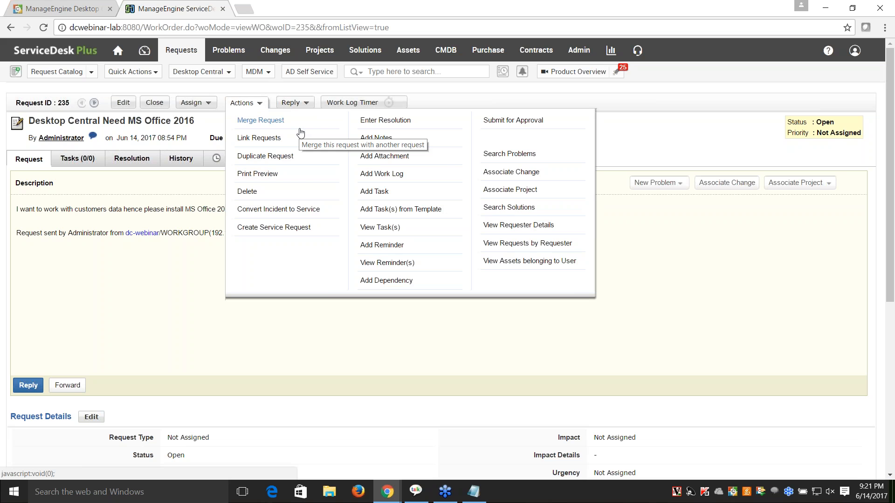
pyautogui.scroll(-5, 160, 243)
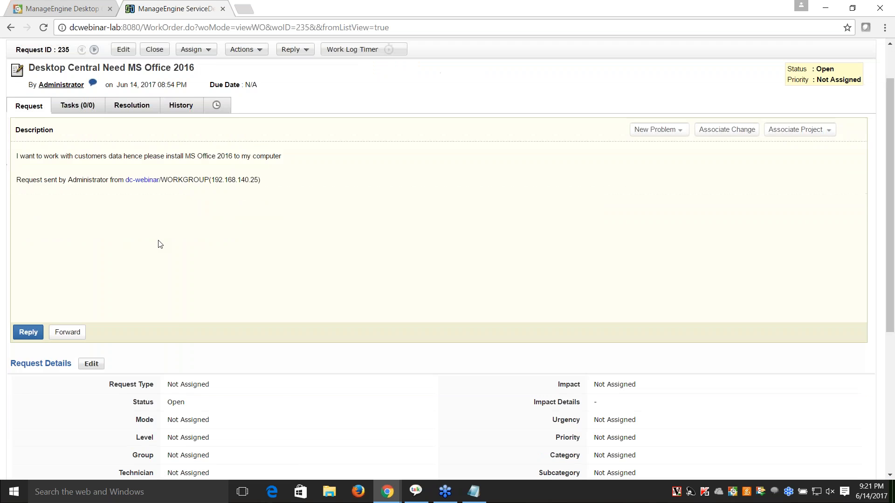
pyautogui.scroll(-1, 408, 259)
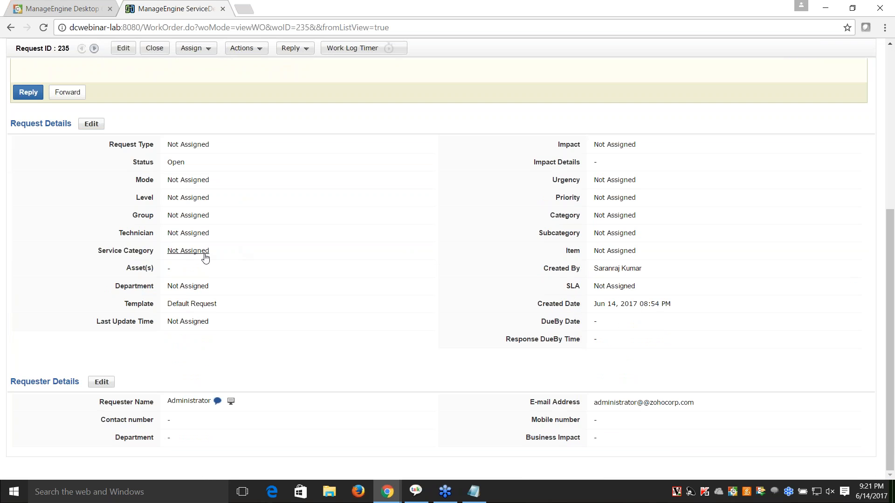
# Step: Associate the asset bob0156.csez.zohocorpin.com with the MS Office 2016 request
pyautogui.click(170, 272)
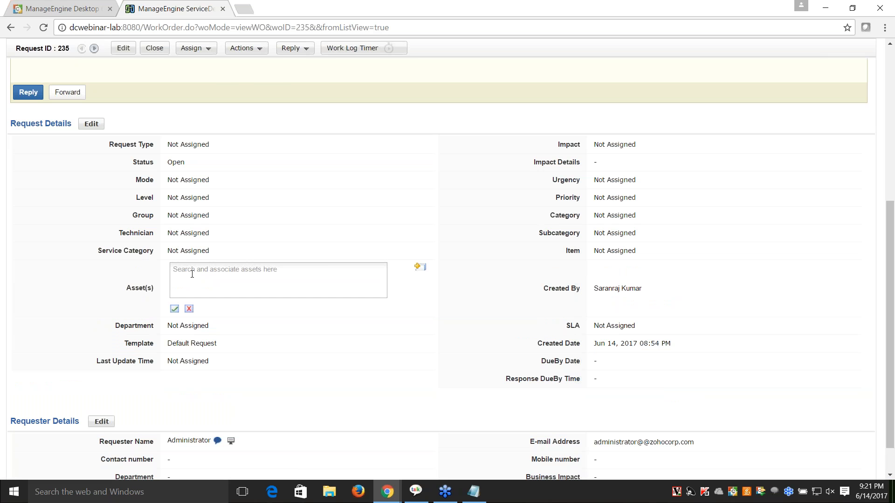
pyautogui.click(180, 276)
pyautogui.click(238, 318)
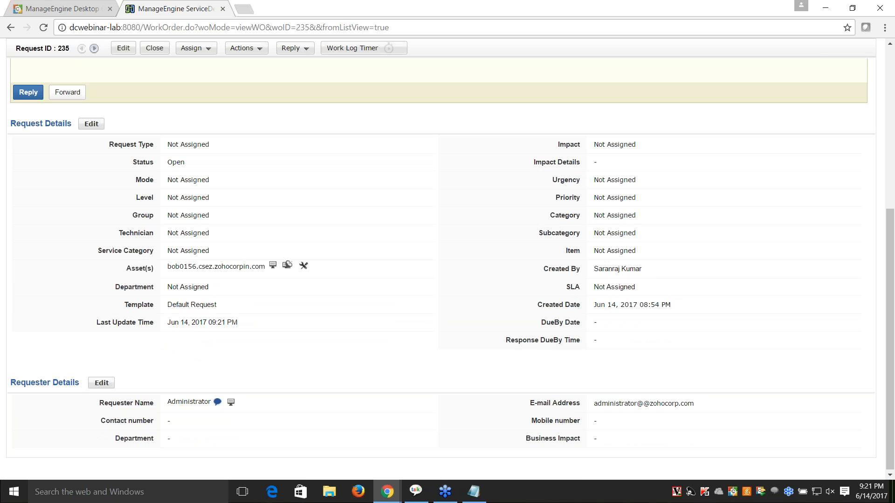
pyautogui.scroll(6, 343, 212)
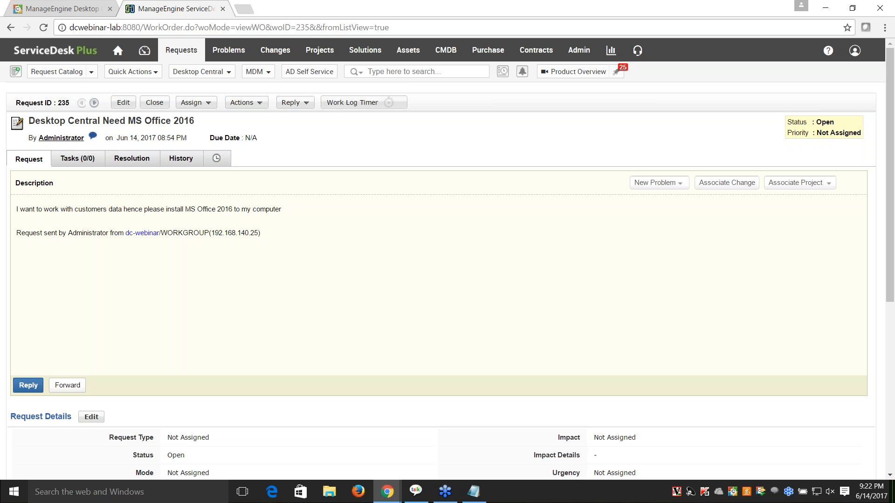
# Step: Switch to Desktop Central and search the software deployment packages by name for "MS office"
pyautogui.click(84, 10)
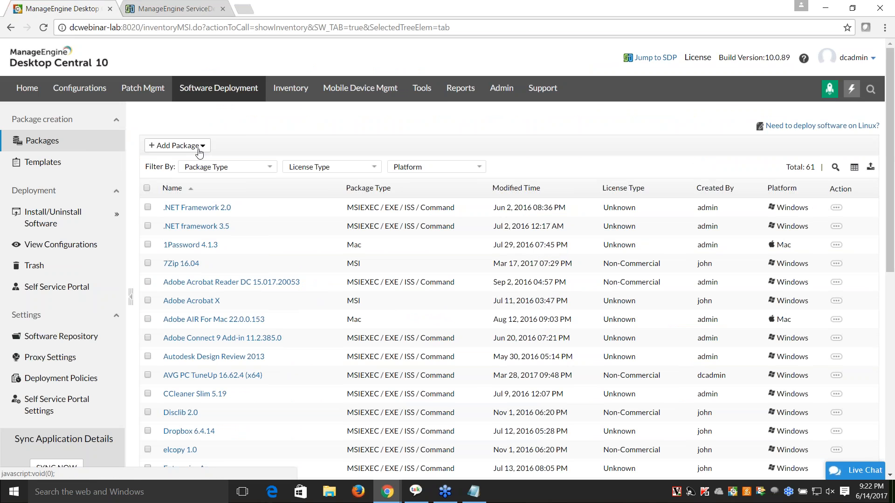
pyautogui.click(835, 170)
pyautogui.click(224, 214)
pyautogui.write('MS')
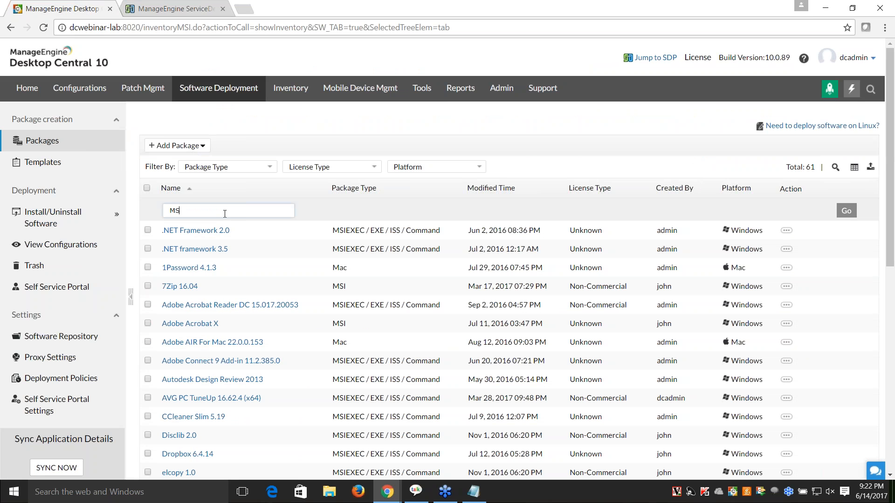
pyautogui.write(' cffice')
pyautogui.press('Return')
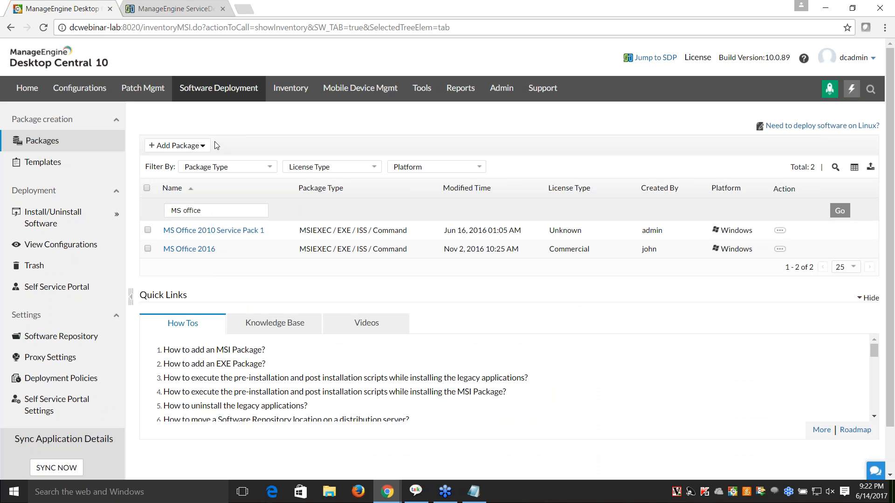
# Step: Return to the MS Office 2016 request in ServiceDesk Plus and try to reload its page
pyautogui.click(198, 7)
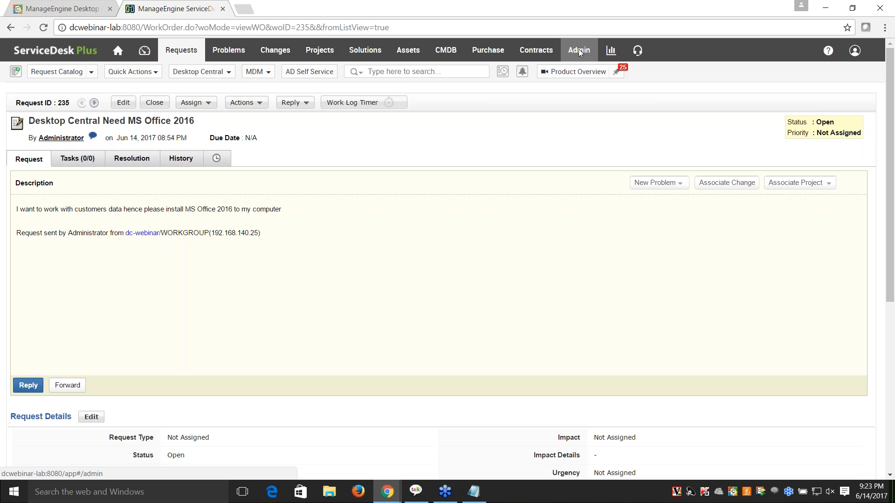
pyautogui.click(397, 29)
pyautogui.press('Return')
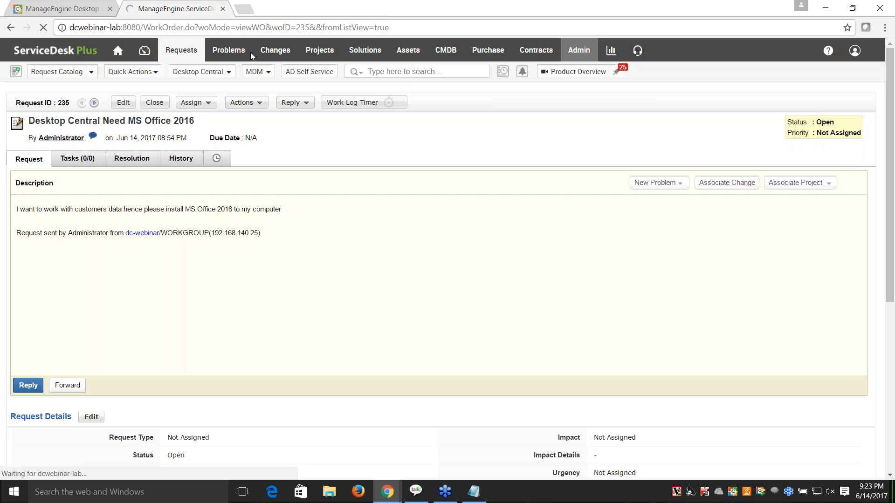
pyautogui.click(408, 27)
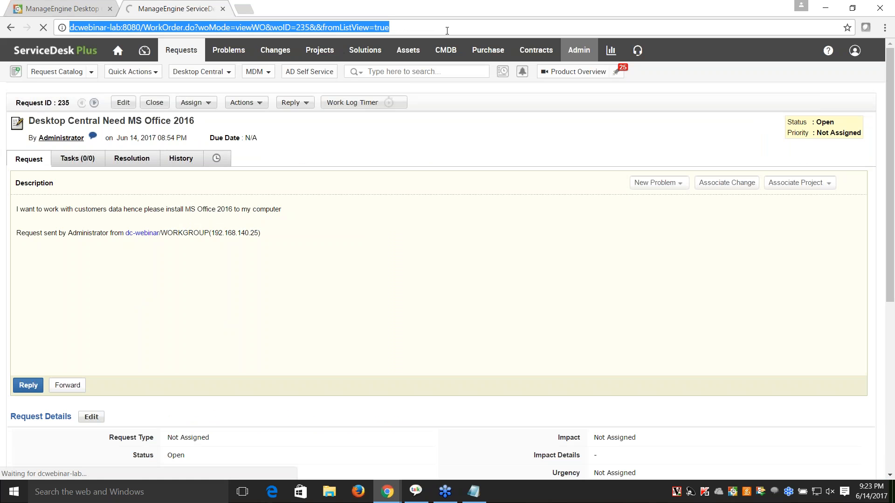
# Step: Load ServiceDesk Plus from dcwebinar-lab:8080 in a new browser tab and go to its Admin settings
pyautogui.click(245, 10)
pyautogui.write('dcwebinar-lab:8020')
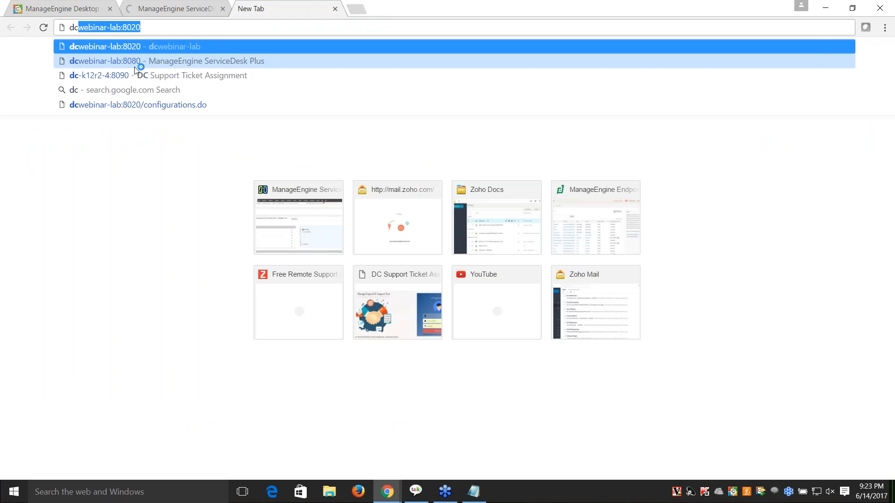
pyautogui.click(145, 61)
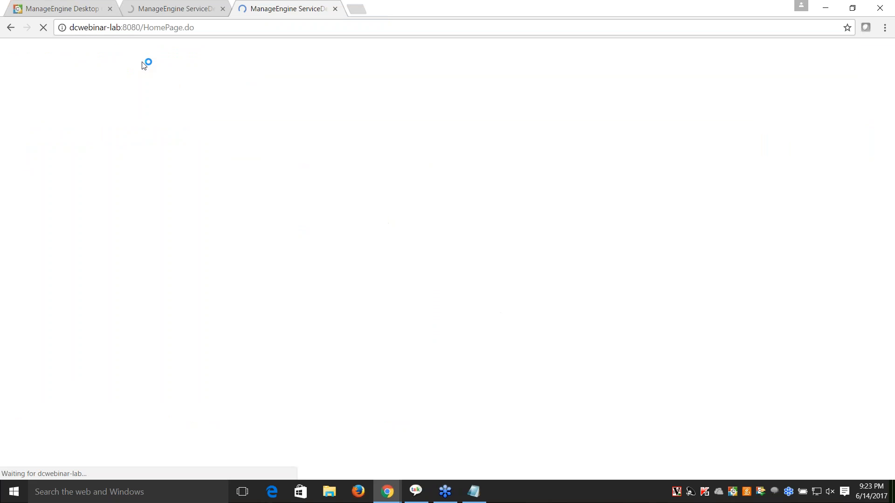
pyautogui.click(579, 56)
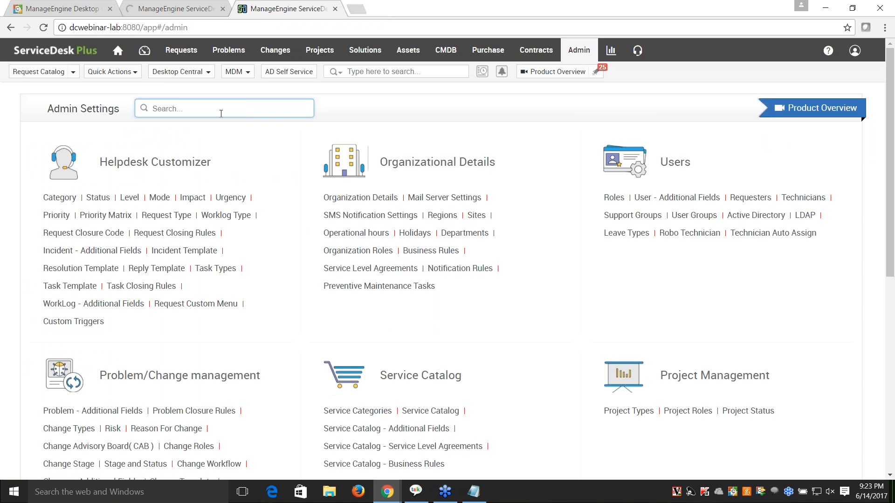
# Step: Search the admin settings for "service", open the Service Catalog and expand its Software category to show the services
pyautogui.write('service')
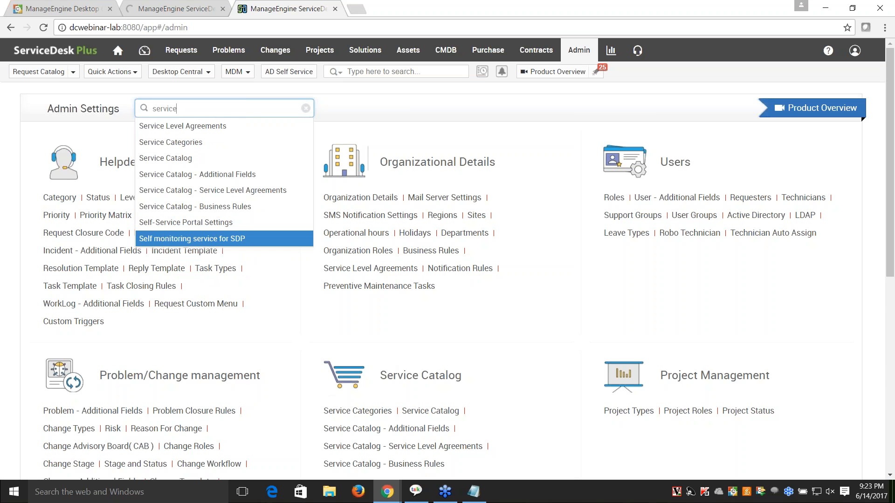
pyautogui.click(432, 411)
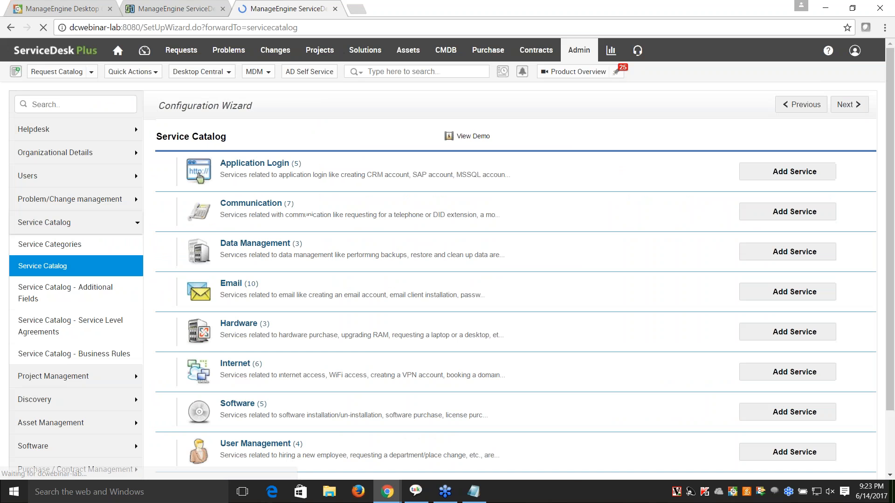
pyautogui.scroll(-1, 471, 213)
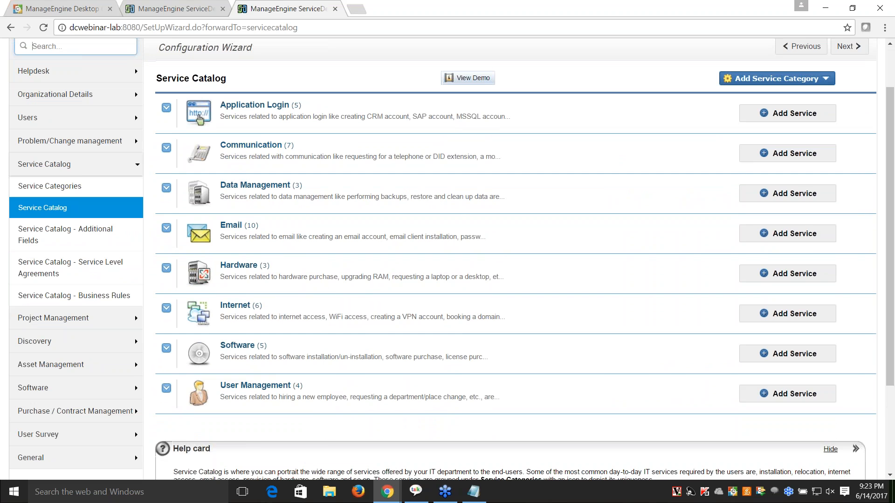
pyautogui.scroll(-2, 345, 267)
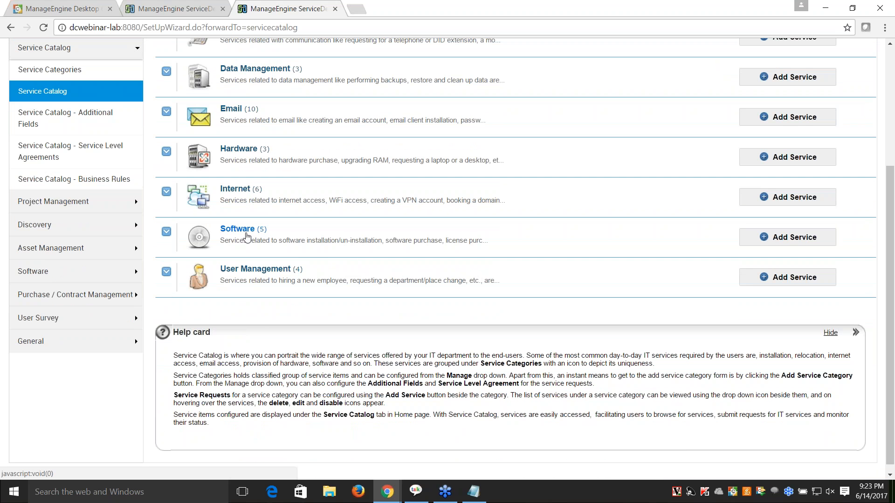
pyautogui.click(247, 235)
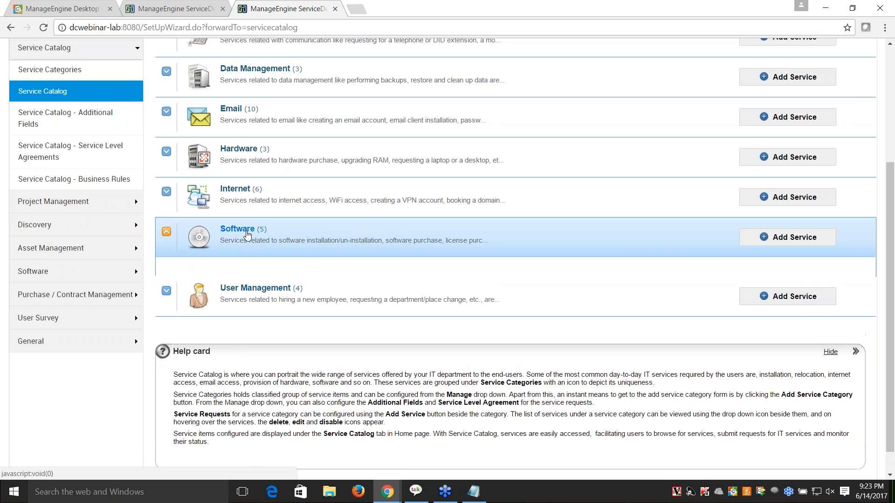
pyautogui.scroll(-1, 413, 239)
pyautogui.scroll(-1, 256, 235)
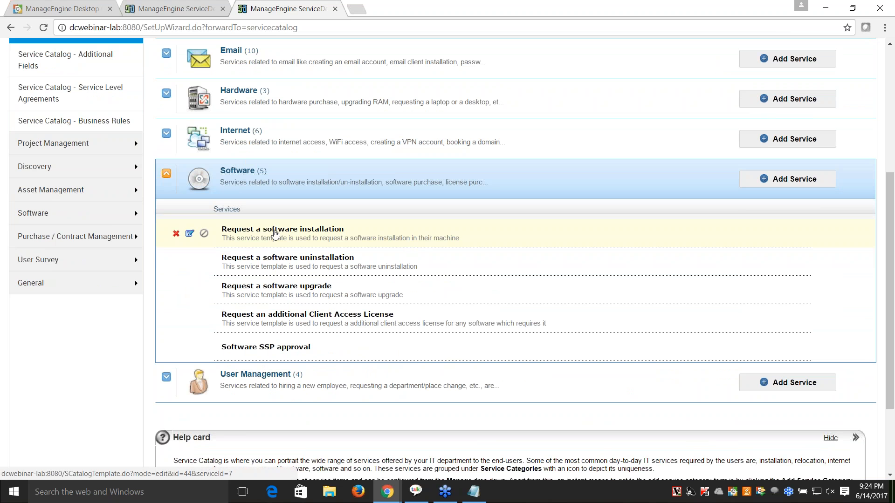
# Step: Open the "Request a software installation" service template and examine its form fields, including the technician choices
pyautogui.click(274, 235)
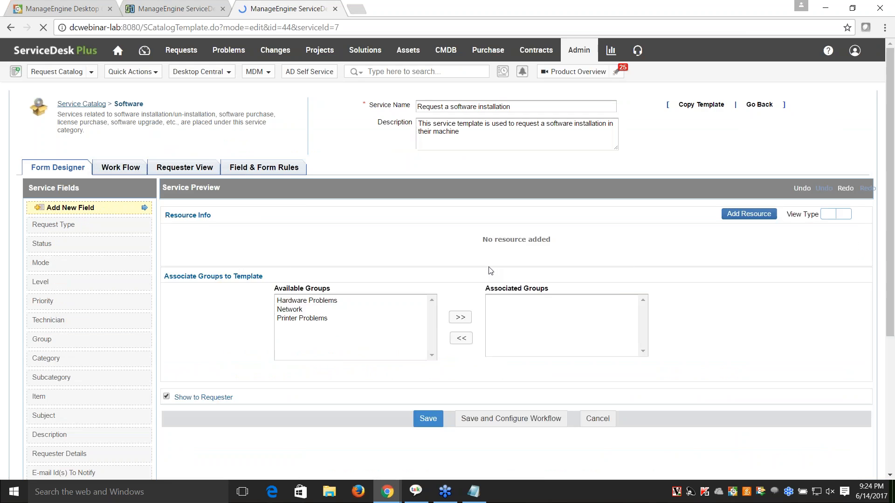
pyautogui.scroll(-1, 329, 244)
pyautogui.scroll(-1, 515, 243)
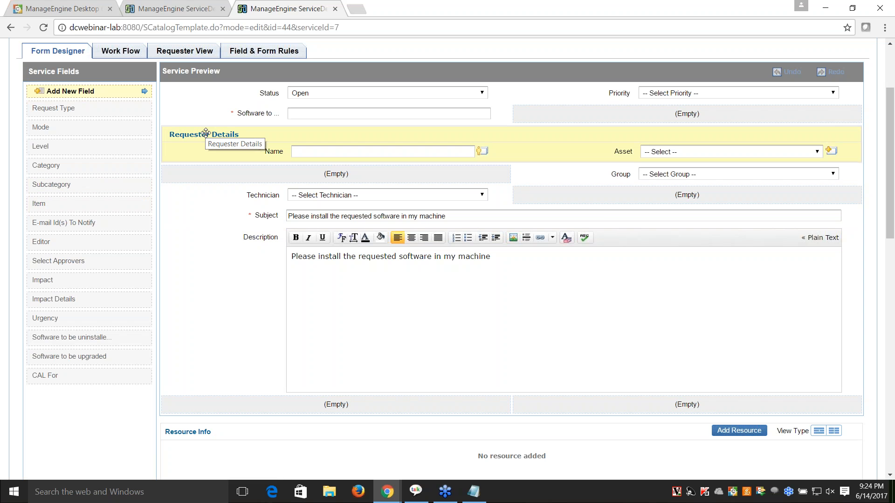
pyautogui.click(467, 197)
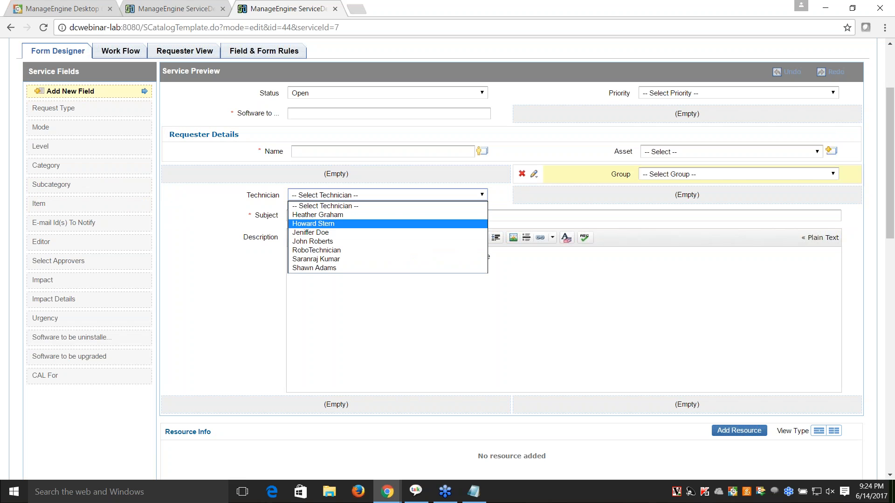
pyautogui.click(256, 159)
pyautogui.scroll(-3, 182, 194)
pyautogui.scroll(5, 182, 194)
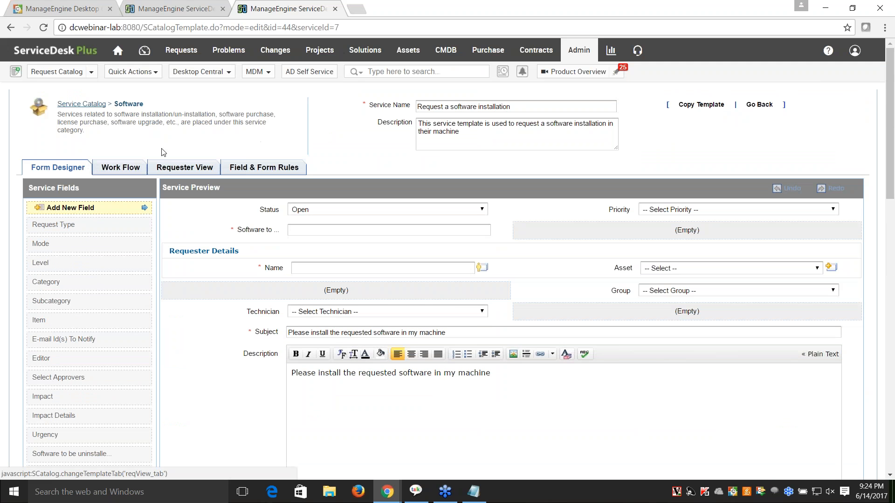
# Step: Review the template's workflow settings and template actions, enabling Unlock User(s) in AD and disabling it again
pyautogui.click(131, 170)
pyautogui.scroll(-2, 324, 221)
pyautogui.scroll(-7, 324, 221)
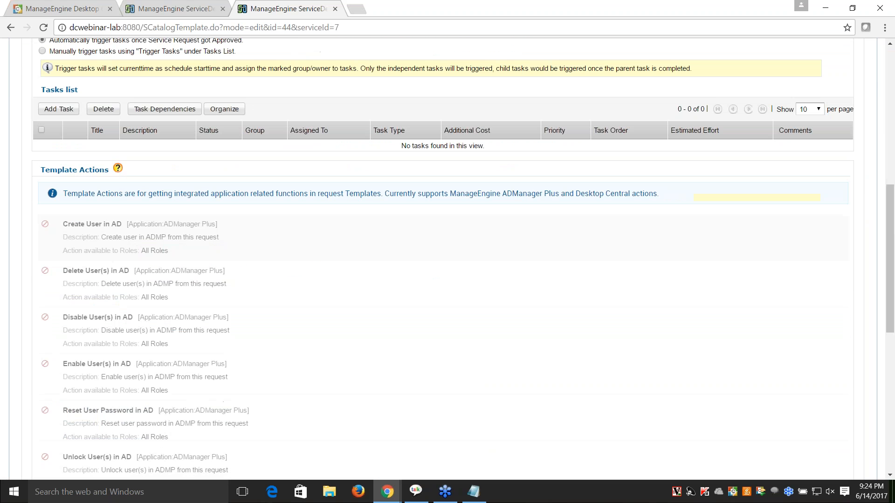
pyautogui.scroll(-6, 100, 221)
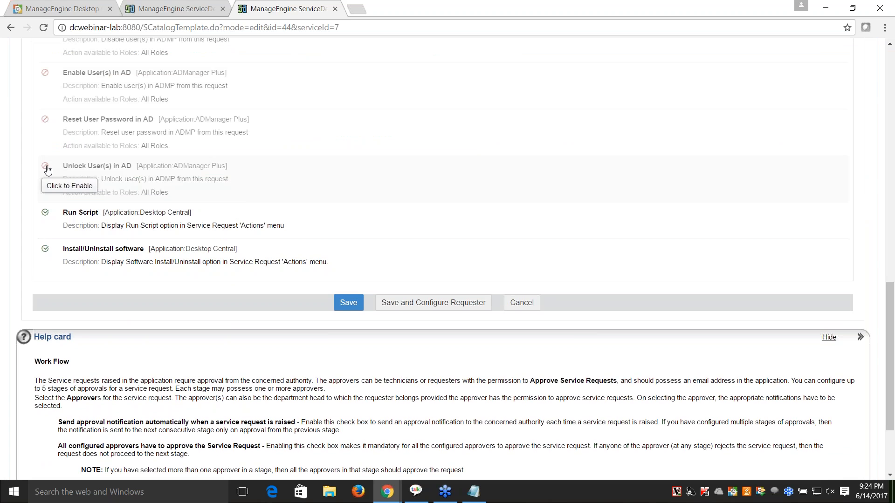
pyautogui.click(46, 167)
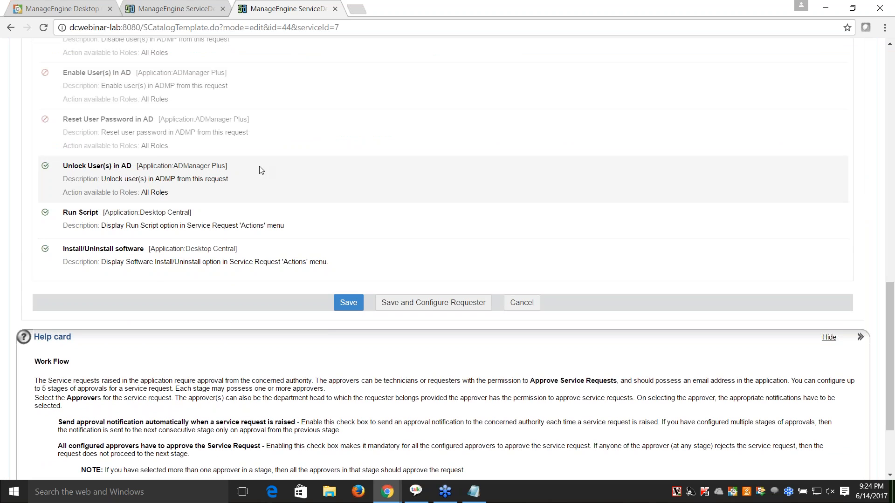
pyautogui.click(45, 166)
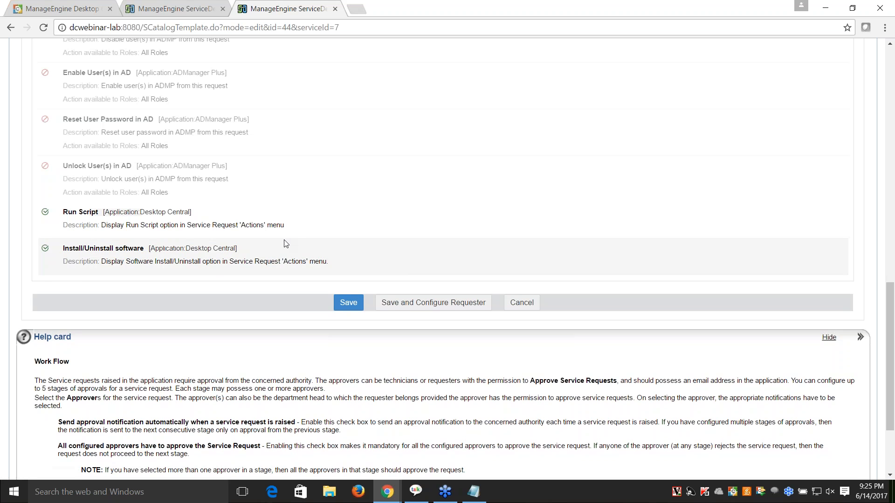
pyautogui.scroll(14, 286, 241)
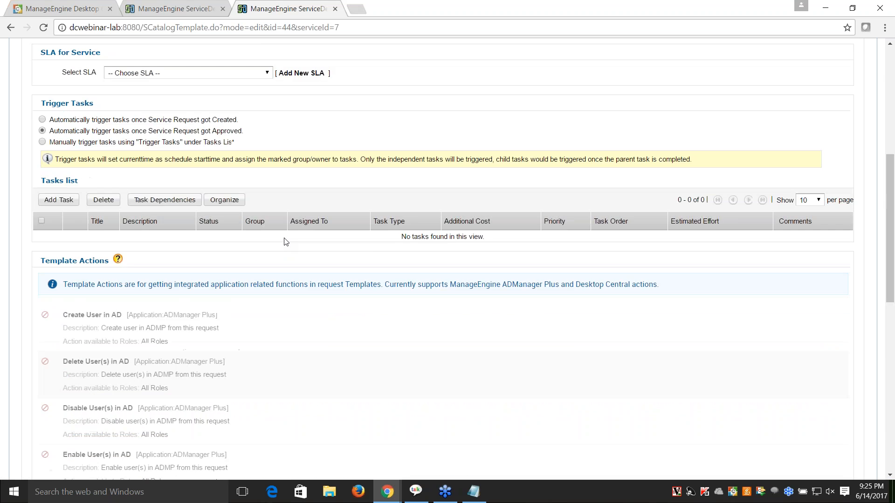
pyautogui.scroll(2, 282, 162)
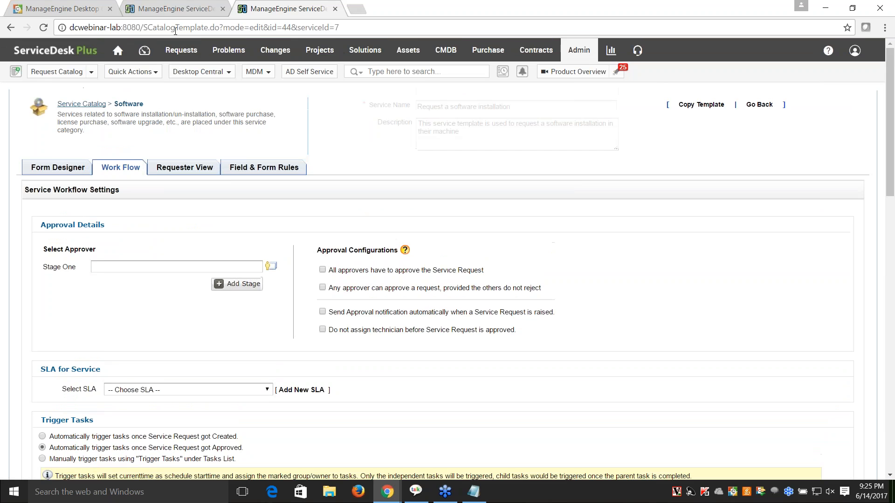
# Step: Switch back to the requests and open request 20, "Desktop Central Need MS Office 2016", from the open requests list
pyautogui.click(177, 16)
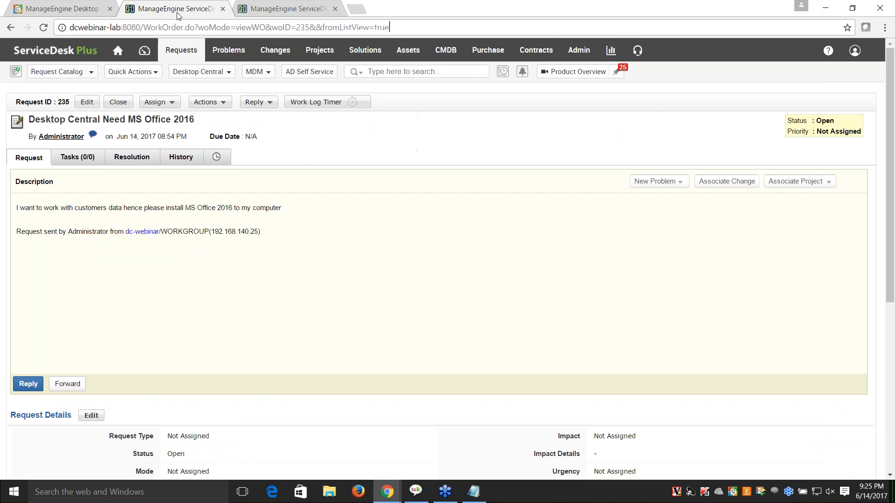
pyautogui.click(189, 59)
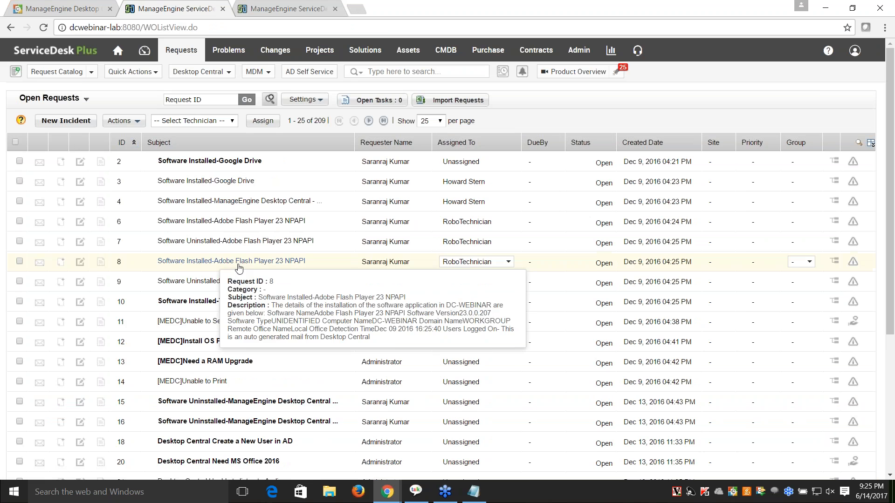
pyautogui.scroll(-1, 459, 283)
pyautogui.scroll(-2, 460, 283)
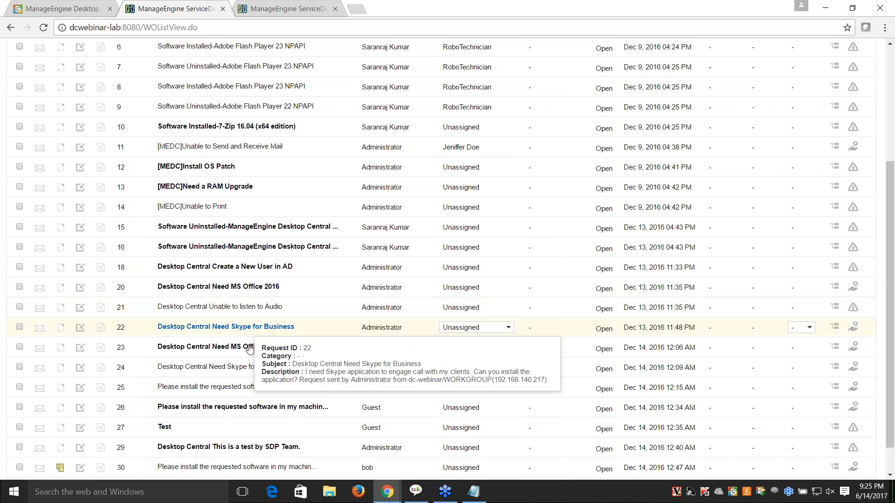
pyautogui.click(254, 287)
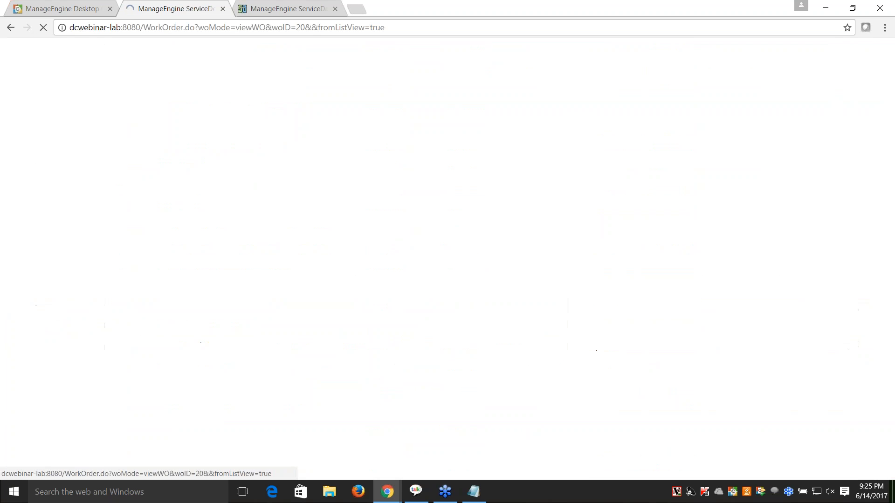
# Step: Try to load the Install/Uninstall software window for request 20, and close the window
pyautogui.click(258, 104)
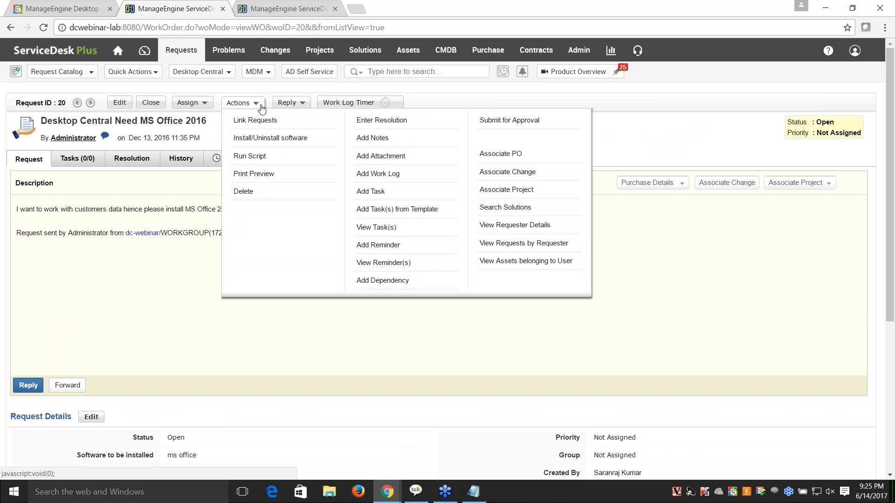
pyautogui.click(293, 138)
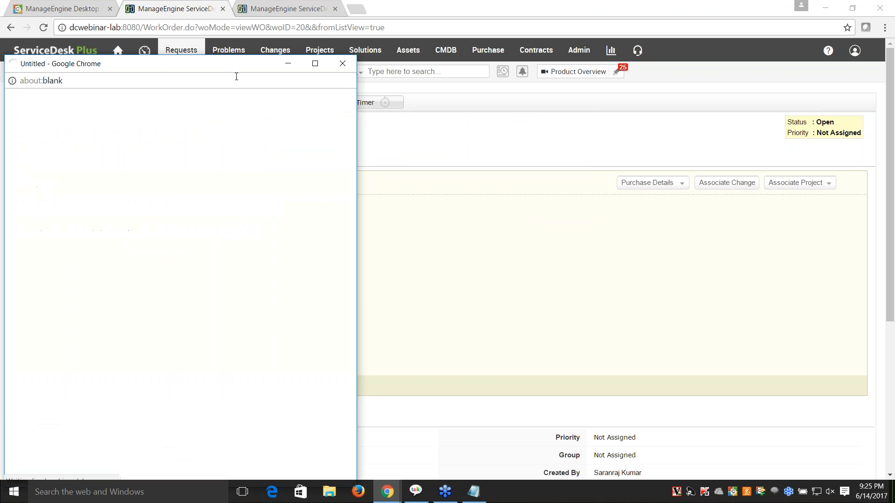
pyautogui.moveTo(239, 67); pyautogui.dragTo(351, 67)
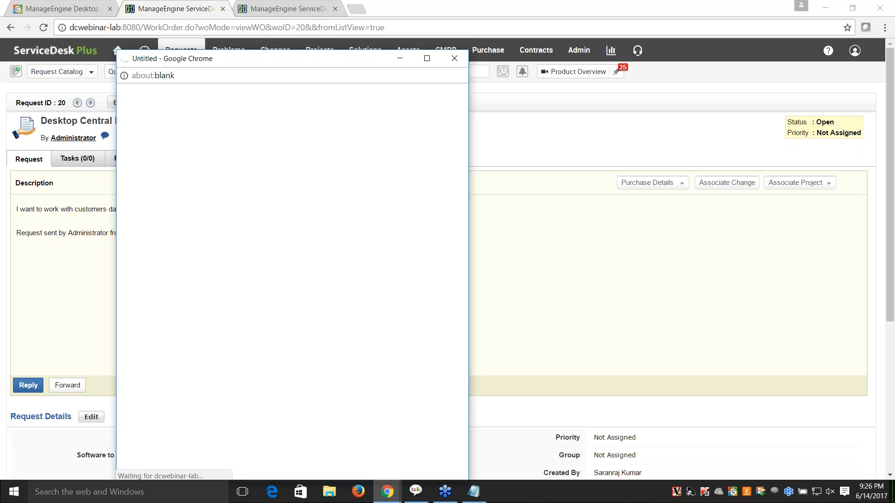
pyautogui.click(455, 58)
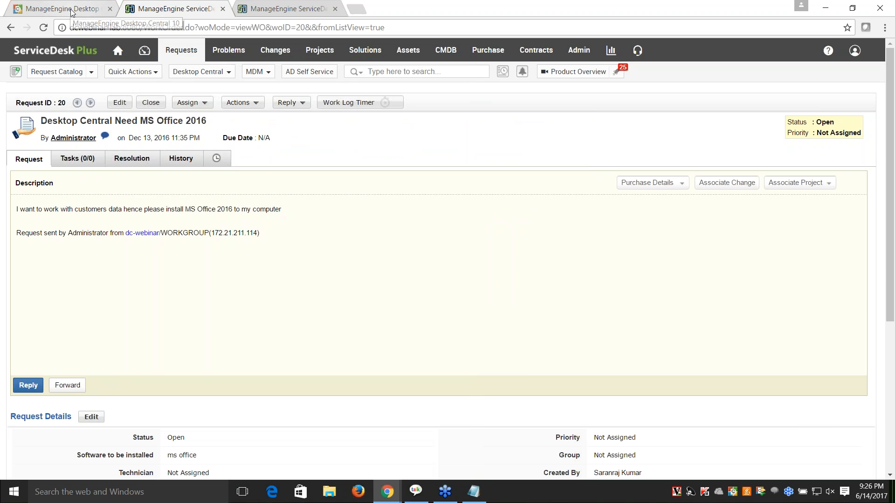
# Step: Switch to Desktop Central and check the dcadmin entry for SDP-DC Integration in the API key generation settings
pyautogui.click(72, 12)
pyautogui.click(498, 93)
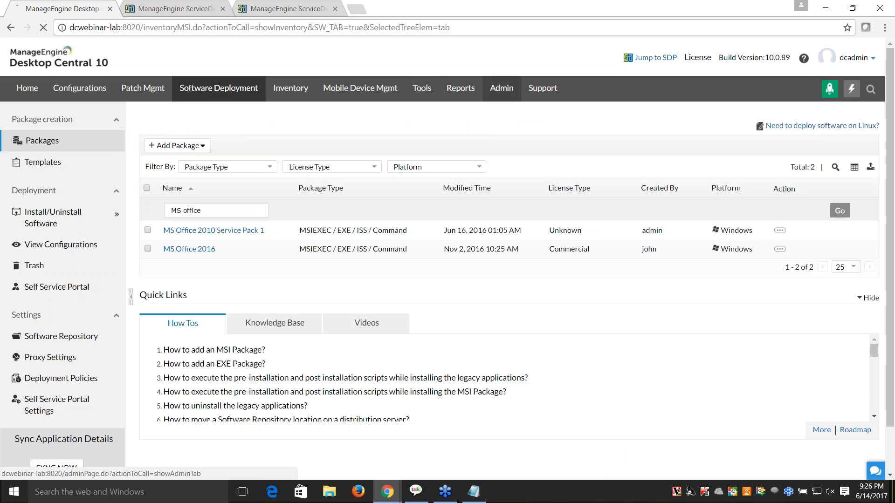
pyautogui.click(424, 205)
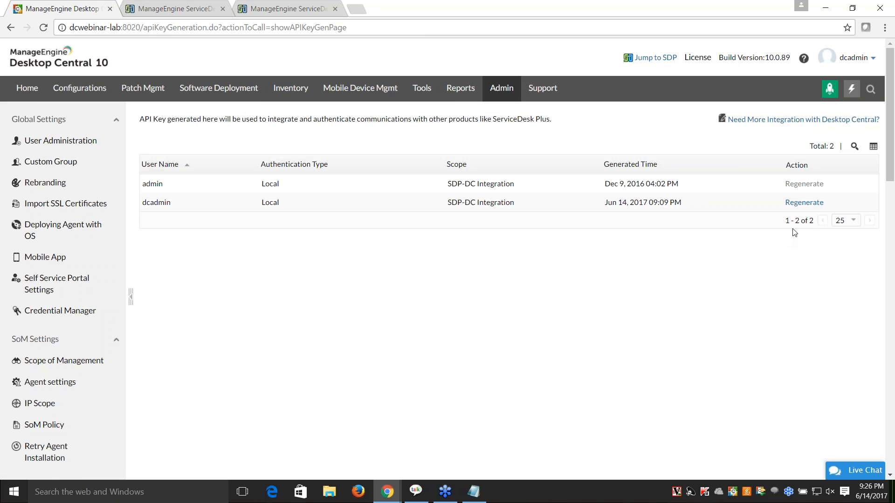
pyautogui.click(809, 203)
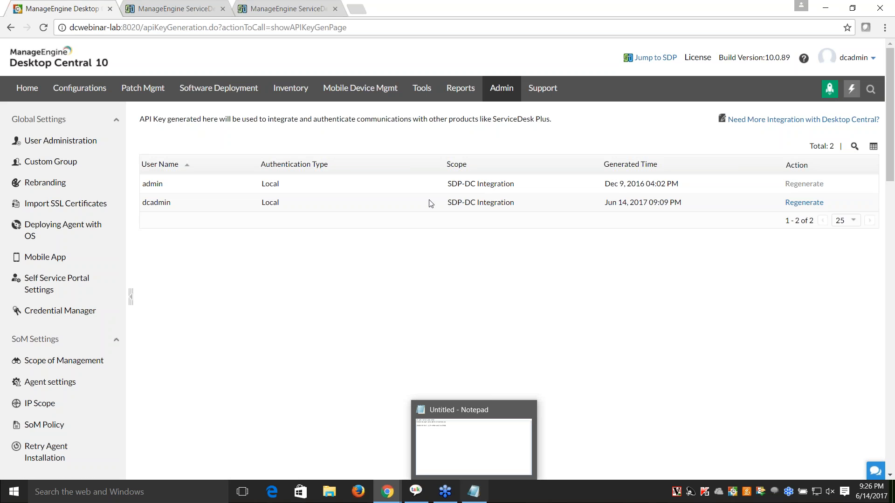
# Step: Return to ServiceDesk Plus and open the DesktopCentral server configuration in the ME Integrations admin settings
pyautogui.click(184, 14)
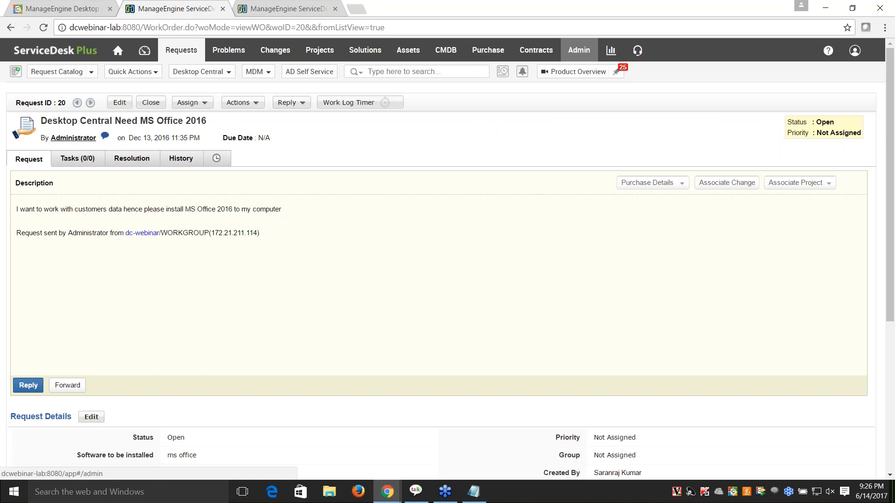
pyautogui.click(579, 50)
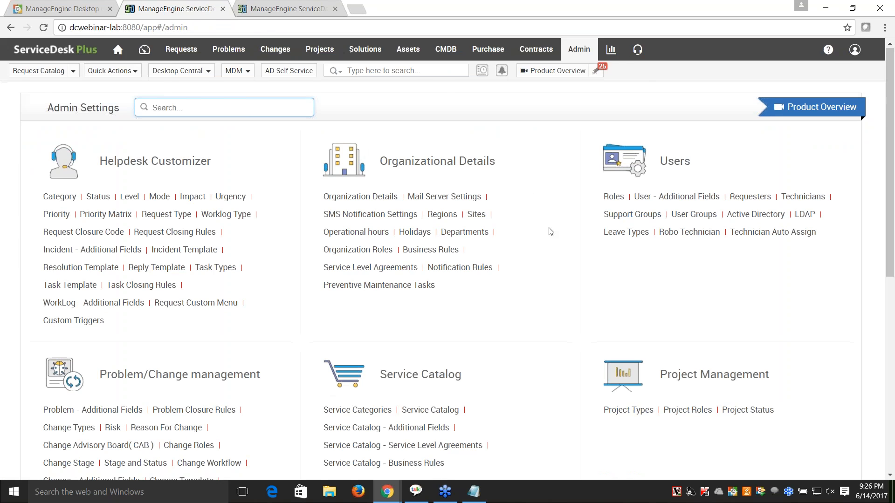
pyautogui.scroll(-3, 550, 232)
pyautogui.scroll(-5, 550, 231)
pyautogui.click(635, 412)
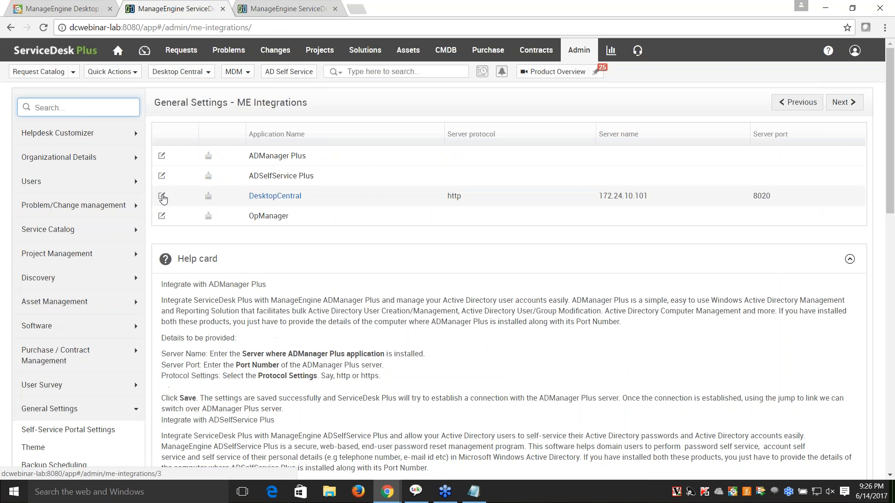
pyautogui.click(272, 196)
# Step: Replace the DesktopCentral API key with the first key saved in the Notepad file
pyautogui.tripleClick(398, 367)
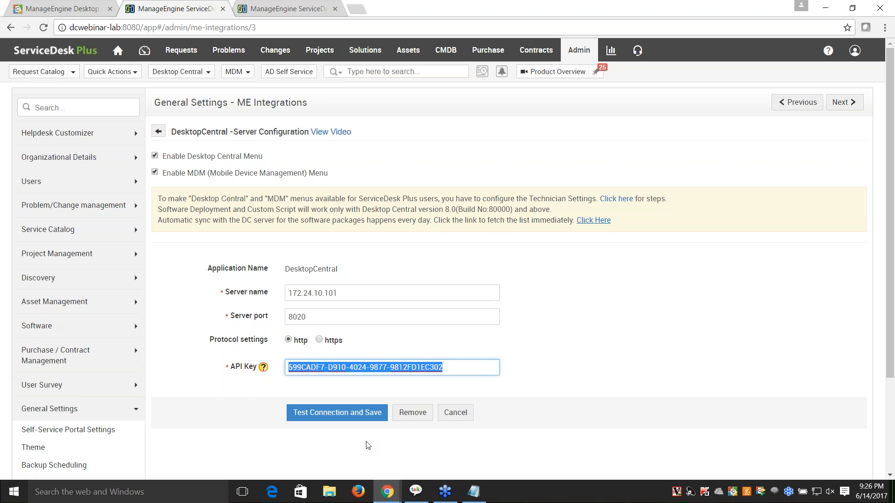
pyautogui.click(473, 492)
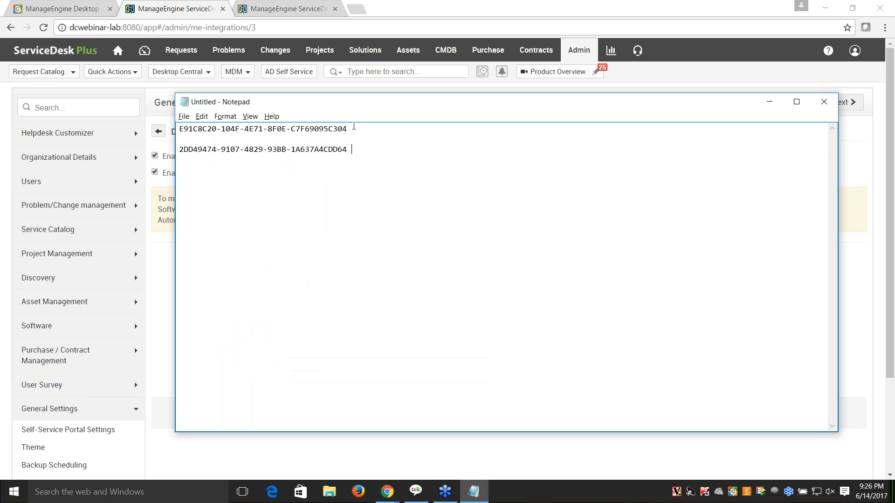
pyautogui.moveTo(348, 129); pyautogui.dragTo(180, 127)
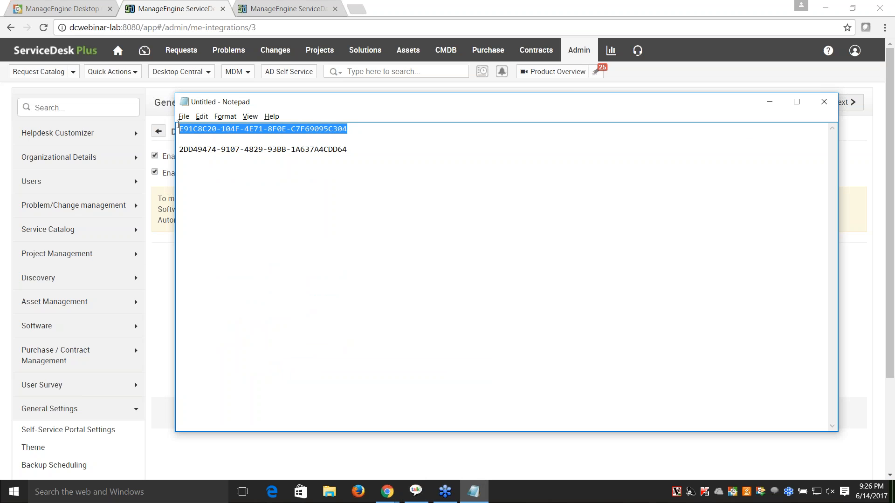
pyautogui.hotkey('ctrl', 'c')
pyautogui.hotkey('alt', 'Tab')
pyautogui.hotkey('ctrl', 'v')
# Step: Set the DesktopCentral server name to dcwebinar-lab, test the connection and save, and dismiss the result
pyautogui.moveTo(338, 292); pyautogui.dragTo(287, 293)
pyautogui.write('dcwe')
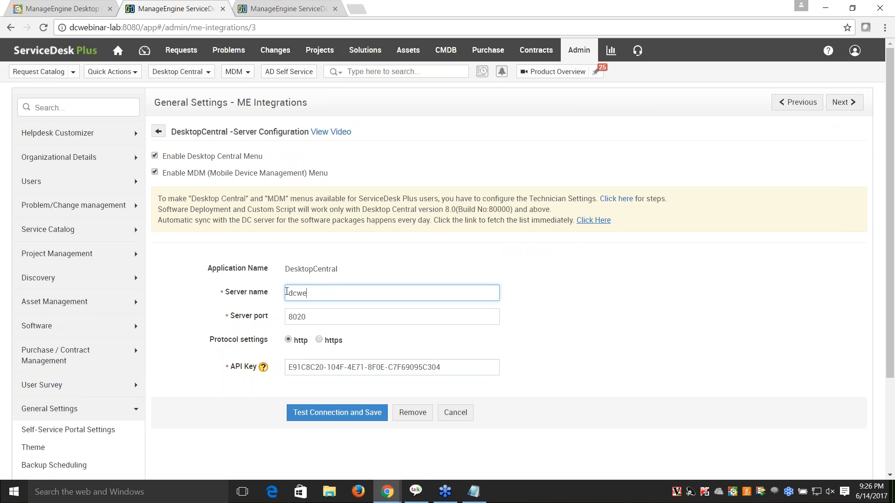
pyautogui.write('s')
pyautogui.write('binar-')
pyautogui.write('lab')
pyautogui.click(337, 413)
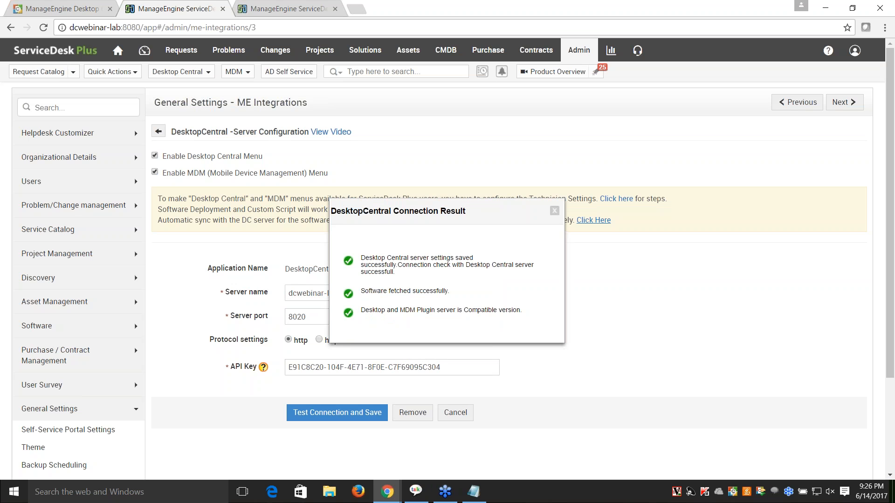
pyautogui.click(555, 211)
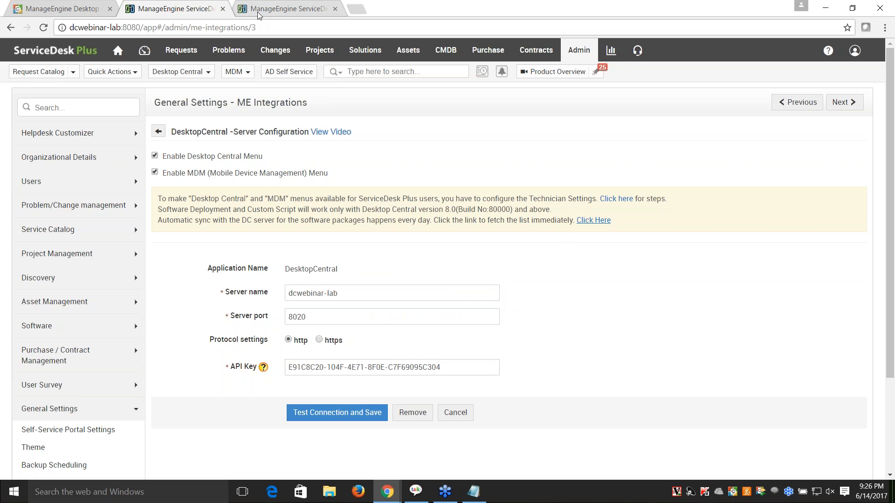
# Step: Open the MS Office request with ID 23 from the open requests list and bring up its Install/Uninstall software form
pyautogui.click(290, 6)
pyautogui.click(160, 8)
pyautogui.click(187, 53)
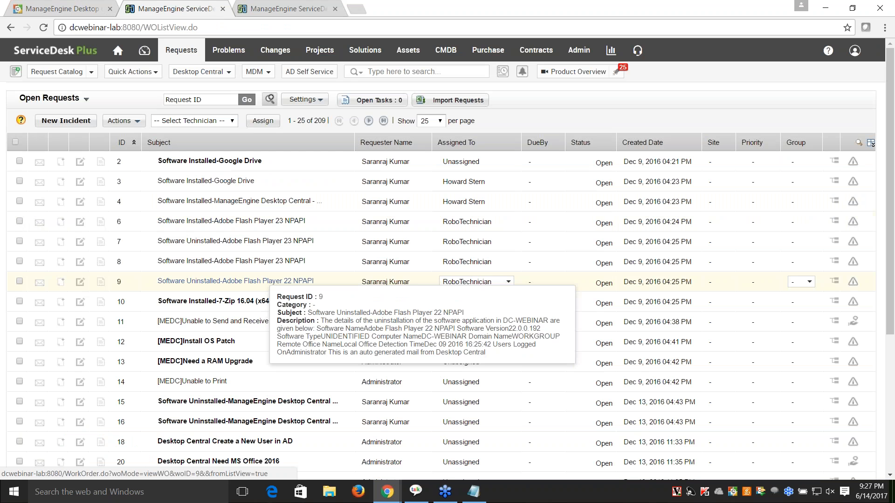
pyautogui.scroll(-4, 266, 343)
pyautogui.click(269, 348)
pyautogui.click(243, 102)
pyautogui.click(265, 135)
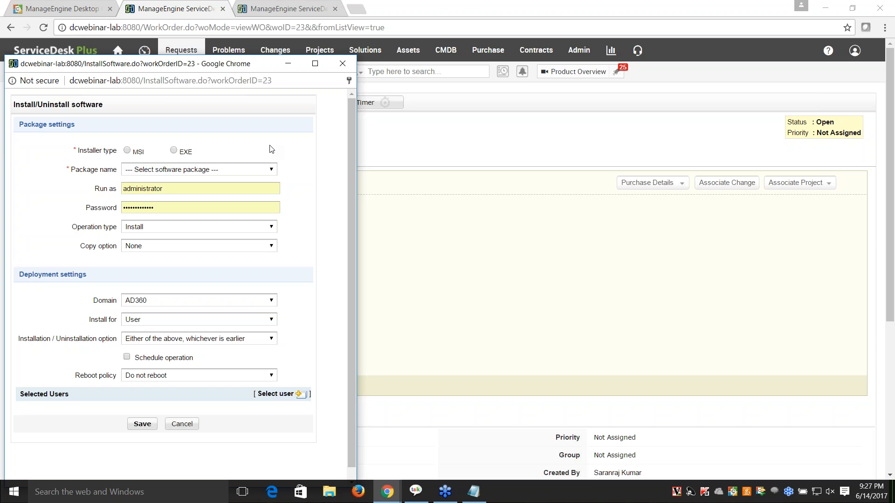
# Step: Set the installer type to EXE and select MS Office 2016 as the software package
pyautogui.click(174, 151)
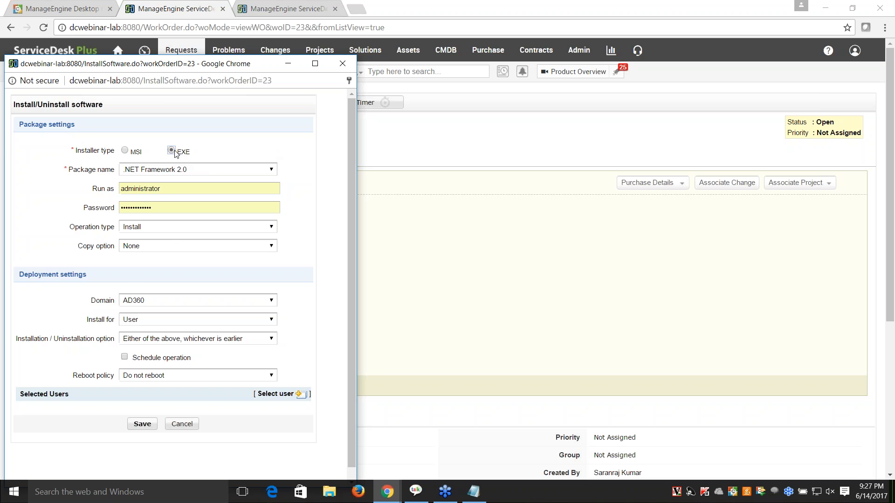
pyautogui.click(252, 170)
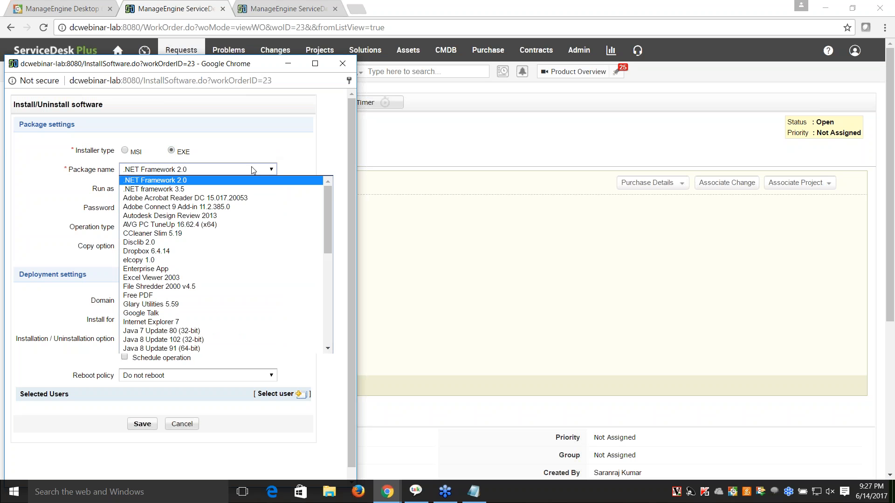
pyautogui.press('m')
pyautogui.press('s')
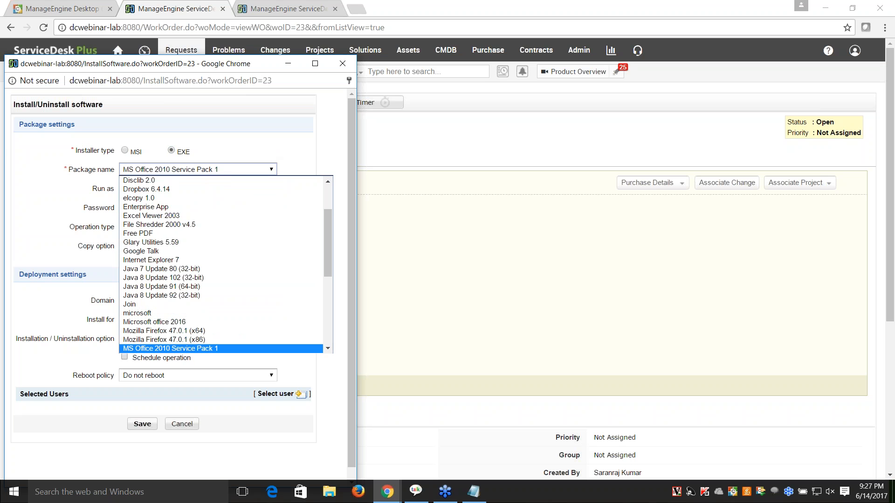
pyautogui.moveTo(330, 260); pyautogui.dragTo(330, 289)
pyautogui.click(240, 283)
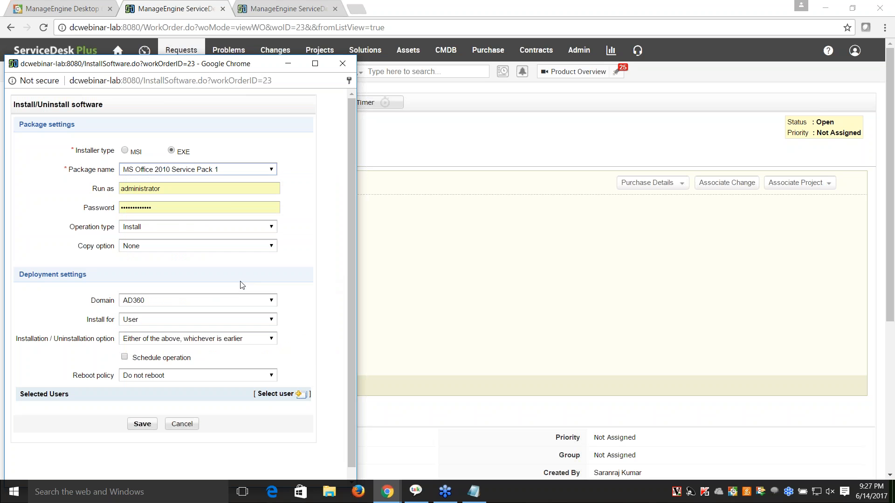
pyautogui.scroll(-1, 240, 197)
# Step: Check the available operation types and copy options for the package, keeping Install and None
pyautogui.click(273, 219)
pyautogui.click(293, 222)
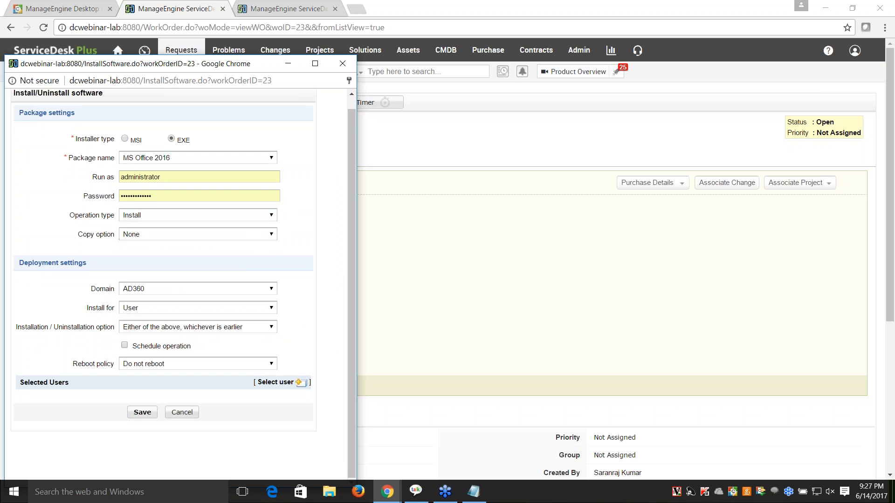
pyautogui.click(269, 238)
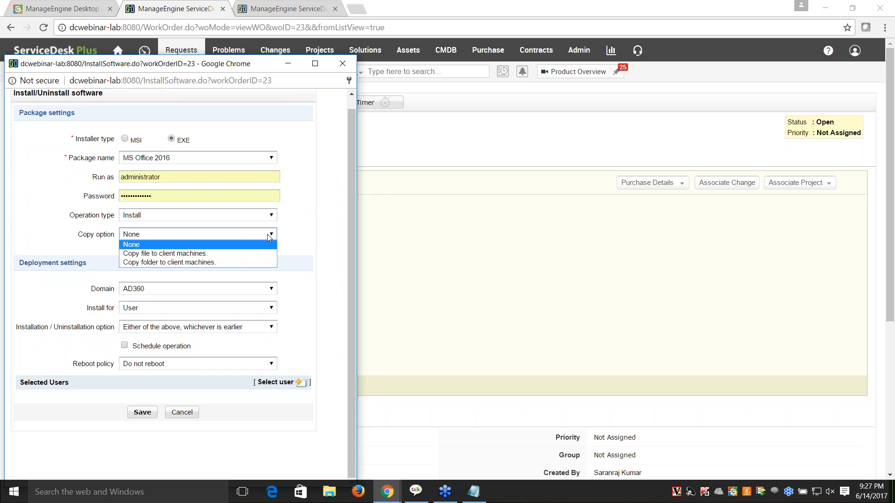
pyautogui.click(320, 287)
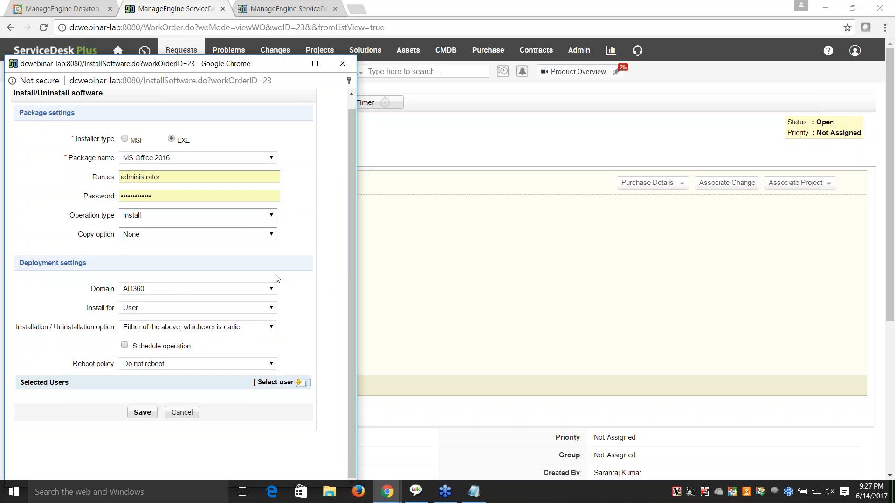
# Step: Set the deployment domain to DESKTOPCENTRAL and make the installation apply to workstations
pyautogui.click(264, 290)
pyautogui.scroll(-5, 256, 311)
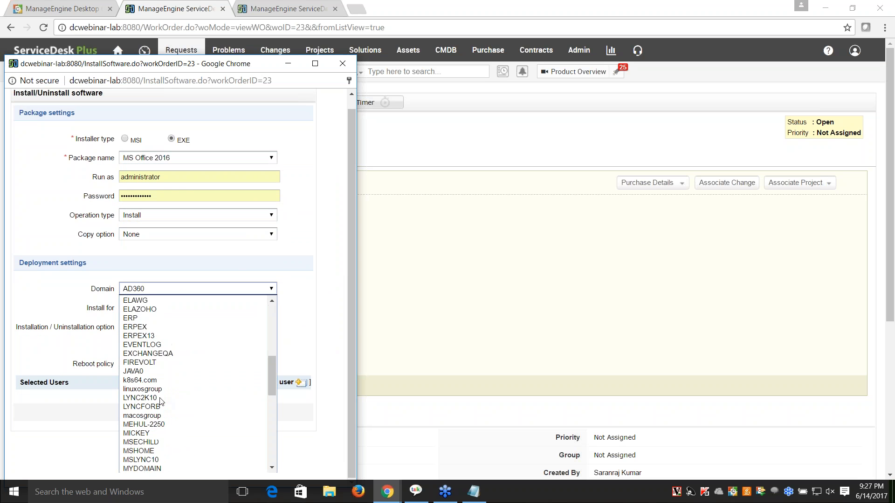
pyautogui.scroll(3, 191, 377)
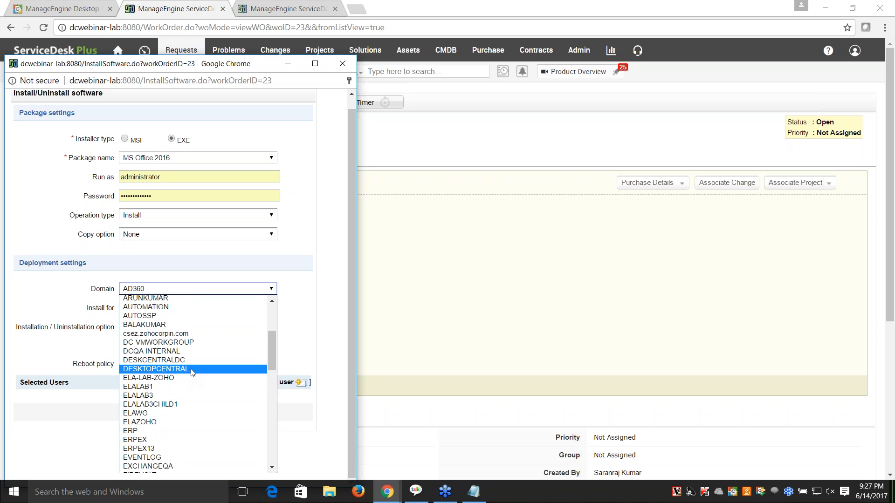
pyautogui.click(191, 369)
pyautogui.click(262, 305)
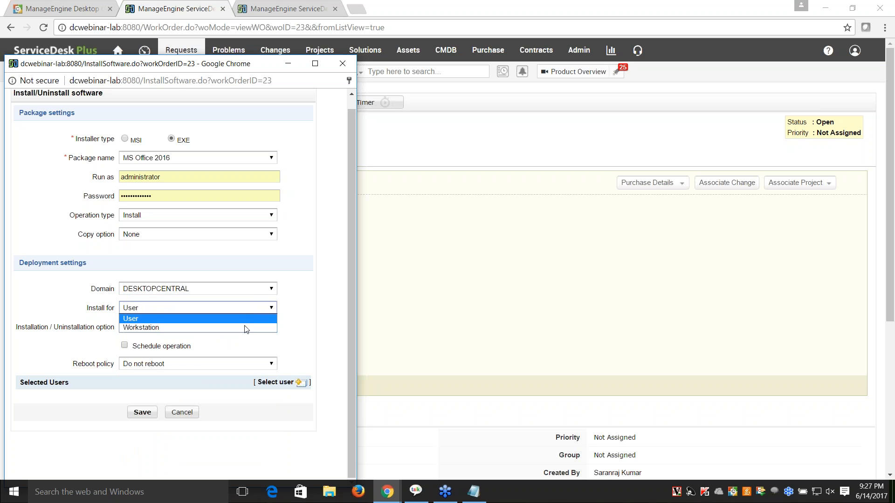
pyautogui.click(248, 328)
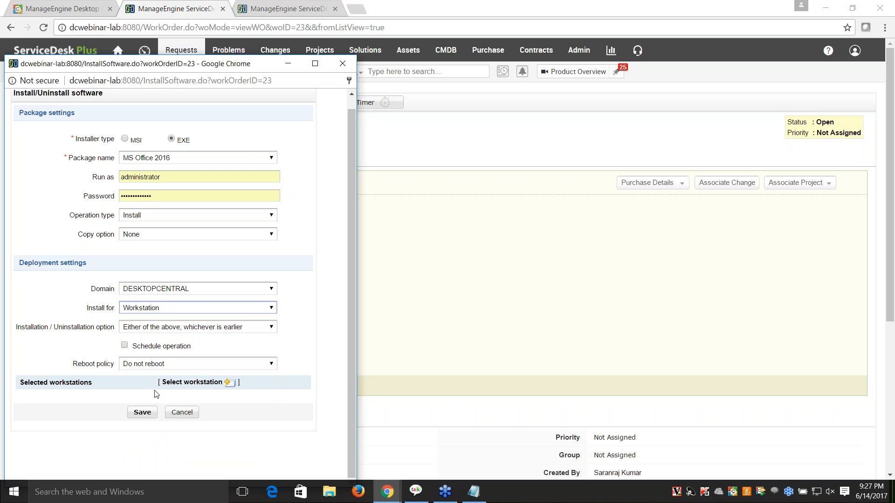
# Step: Check which workstations can be selected for the DESKTOPCENTRAL domain, and close the installation form without saving
pyautogui.click(217, 382)
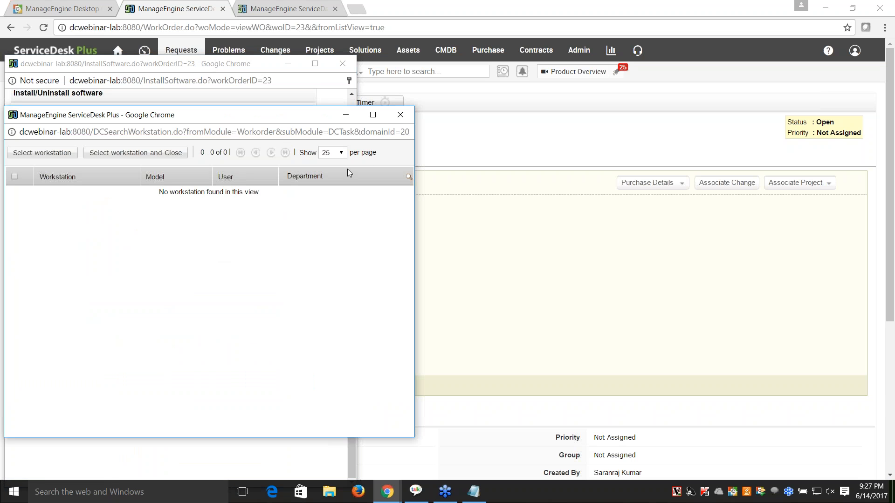
pyautogui.click(399, 118)
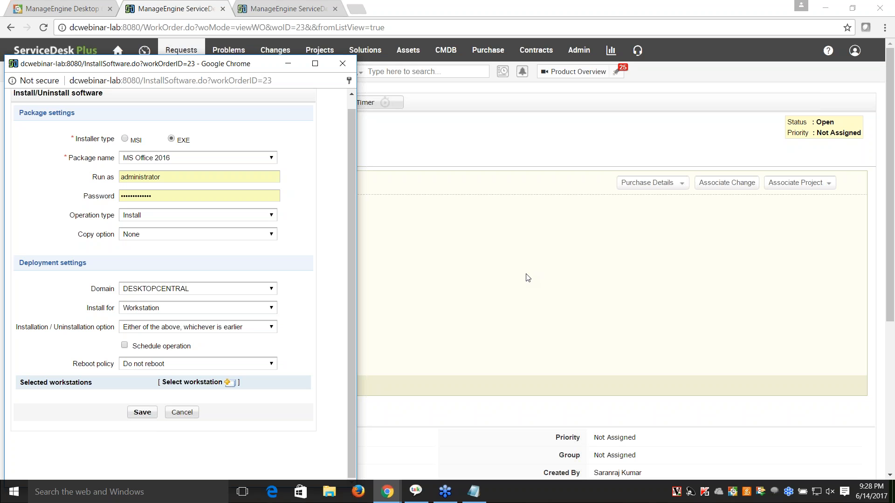
pyautogui.click(343, 65)
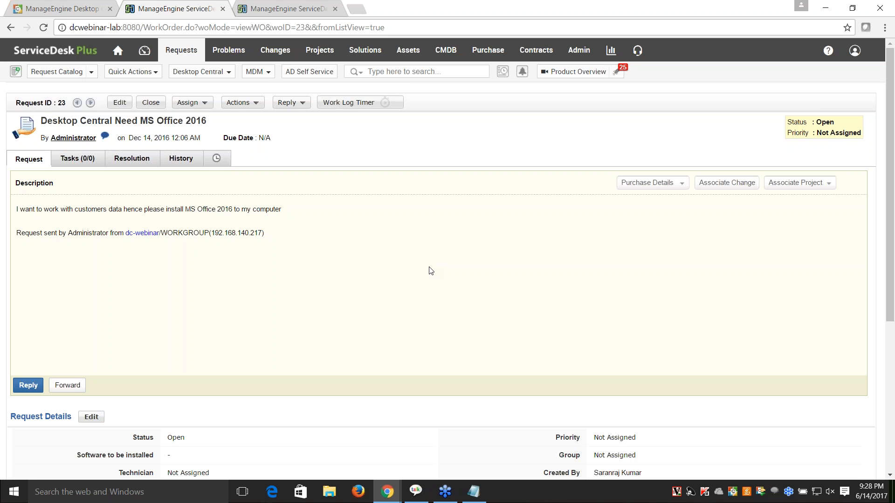
# Step: Reopen the request's Install/Uninstall software form, check the selectable workstations for the AD360 domain, and close the form without saving
pyautogui.click(257, 103)
pyautogui.click(247, 153)
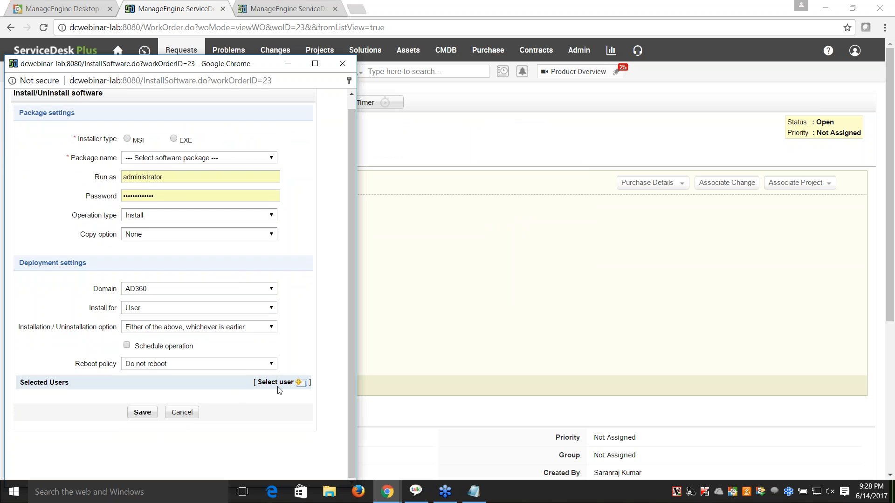
pyautogui.click(274, 309)
pyautogui.click(240, 326)
pyautogui.click(214, 383)
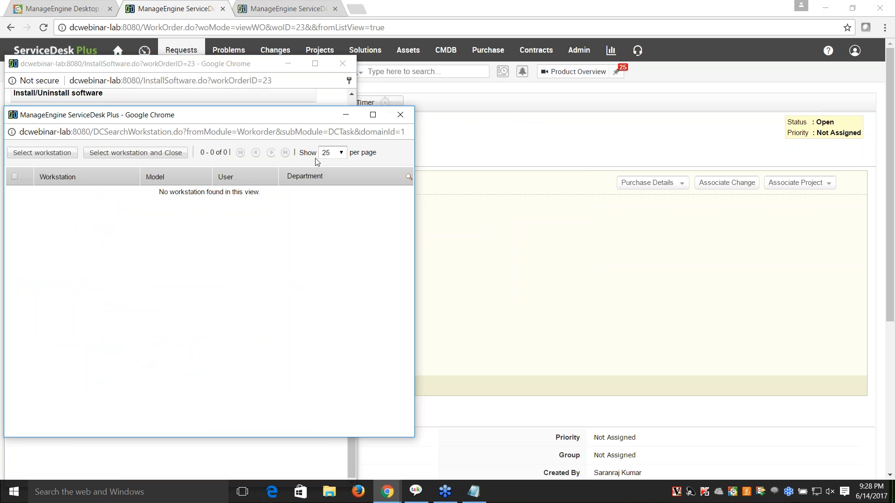
pyautogui.click(399, 112)
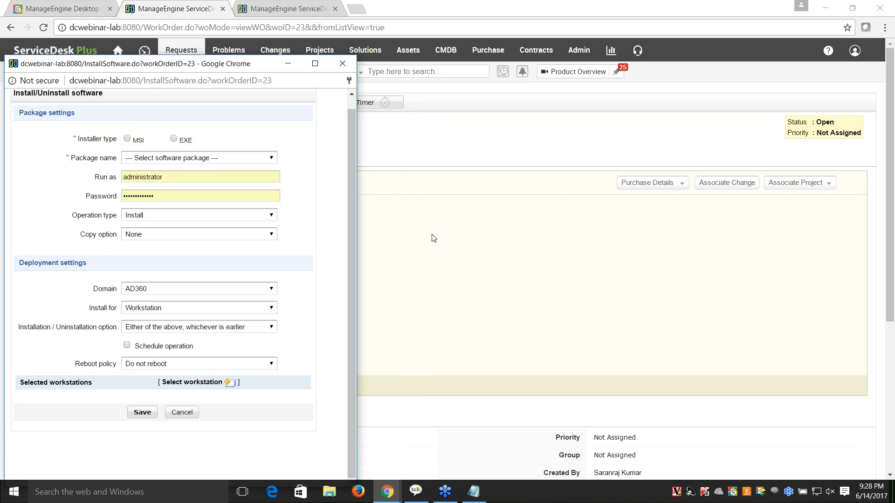
pyautogui.click(343, 63)
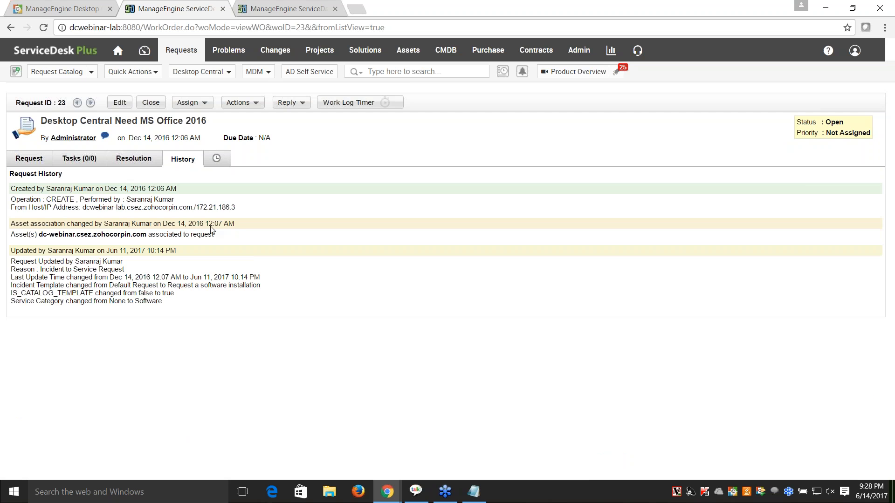
# Step: Return from the history to the request itself and review its request details, including the associated asset
pyautogui.click(29, 159)
pyautogui.scroll(-4, 362, 232)
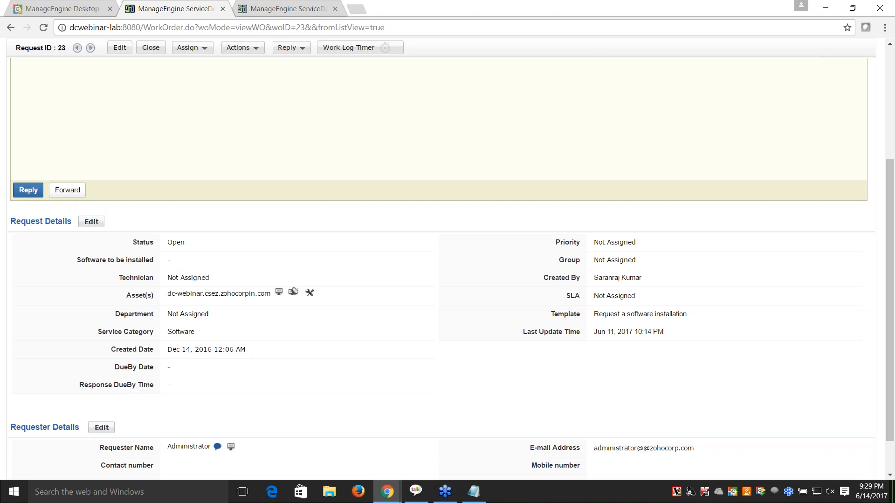
# Step: Switch to the webinar presentation in the other Chrome window and advance to the slide on handling help desk requests
pyautogui.hotkey('alt', 'Tab')
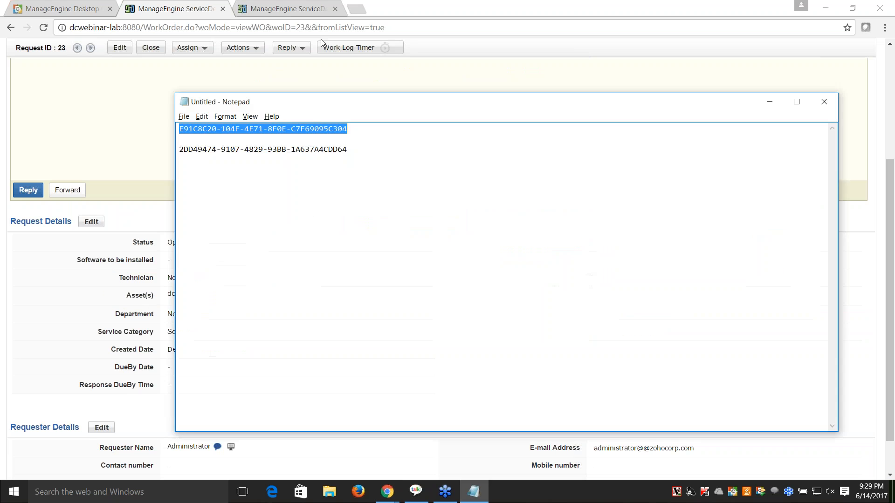
pyautogui.moveTo(381, 491)
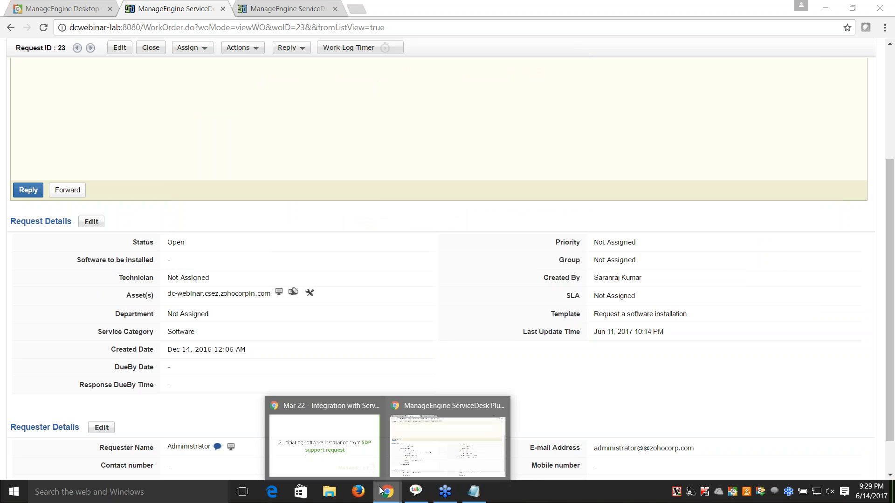
pyautogui.click(353, 461)
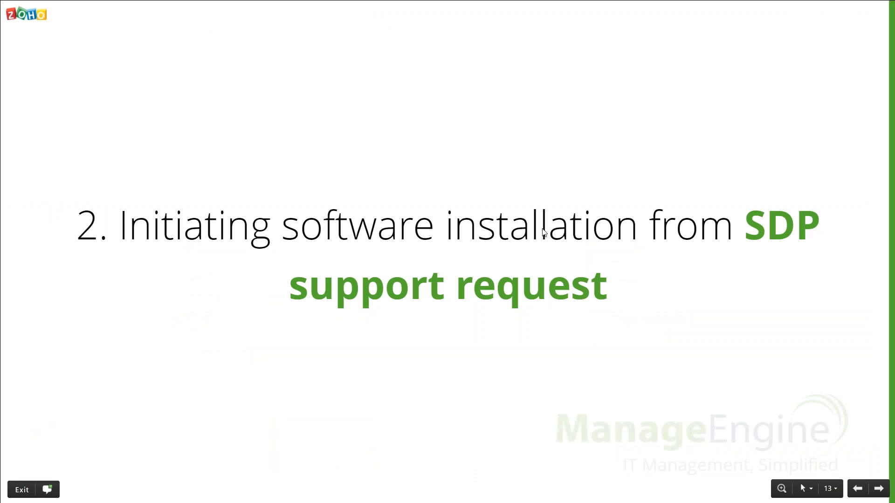
pyautogui.click(878, 488)
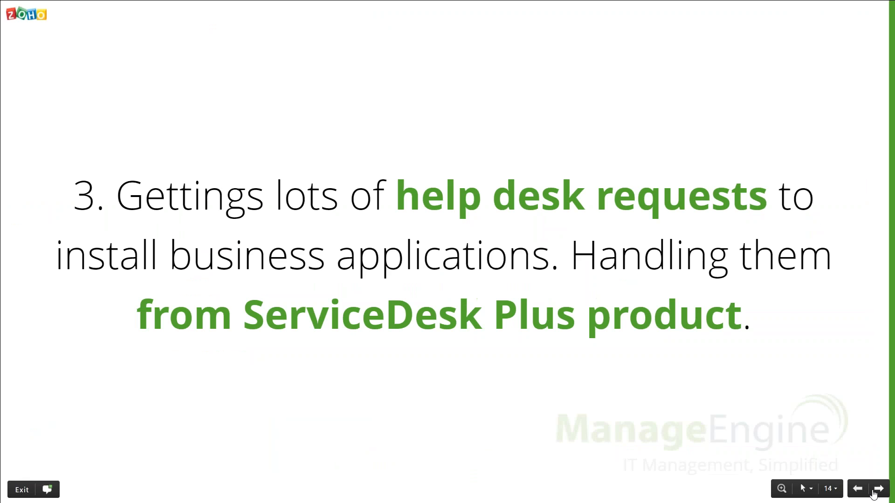
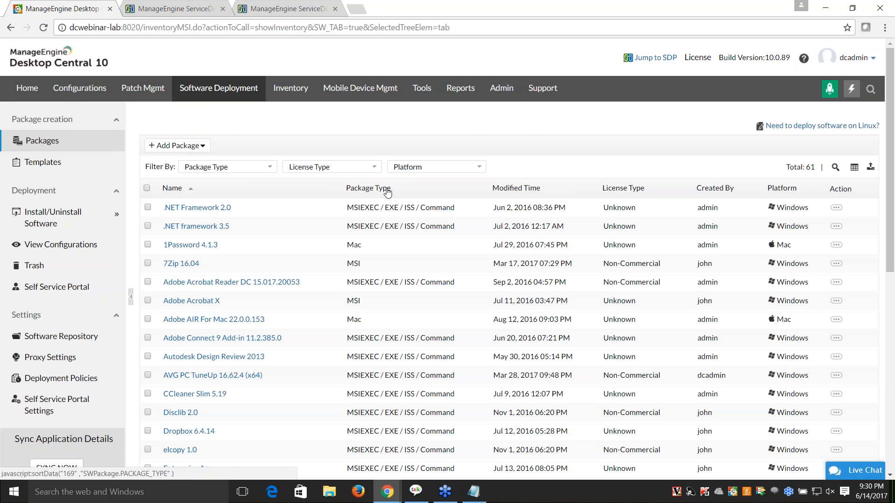
# Step: View the groups published in Desktop Central's Self Service Portal and return to the software package list
pyautogui.click(77, 285)
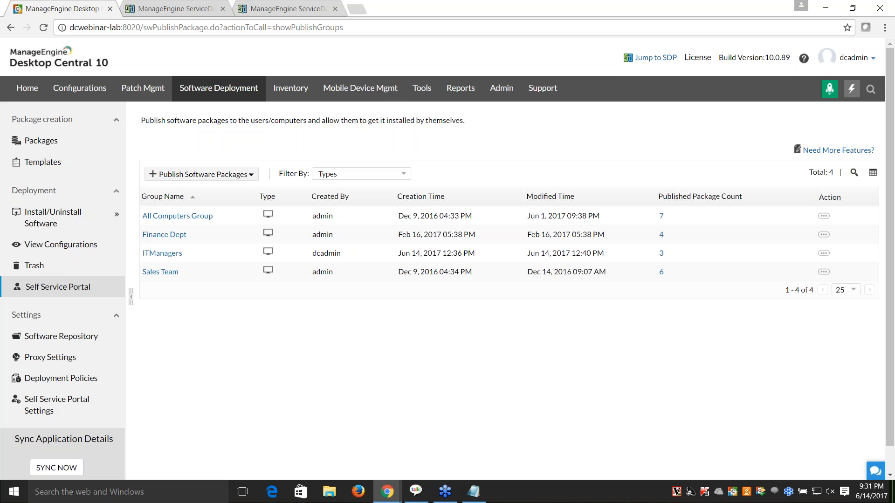
pyautogui.click(84, 142)
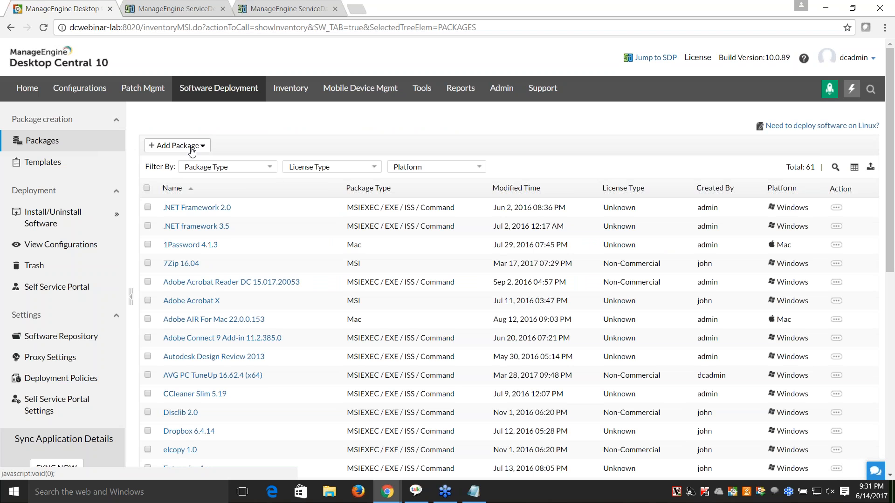
# Step: Open the software templates, mark Soda PDF 1.0.0.36 and examine its application details, including the package location
pyautogui.click(83, 163)
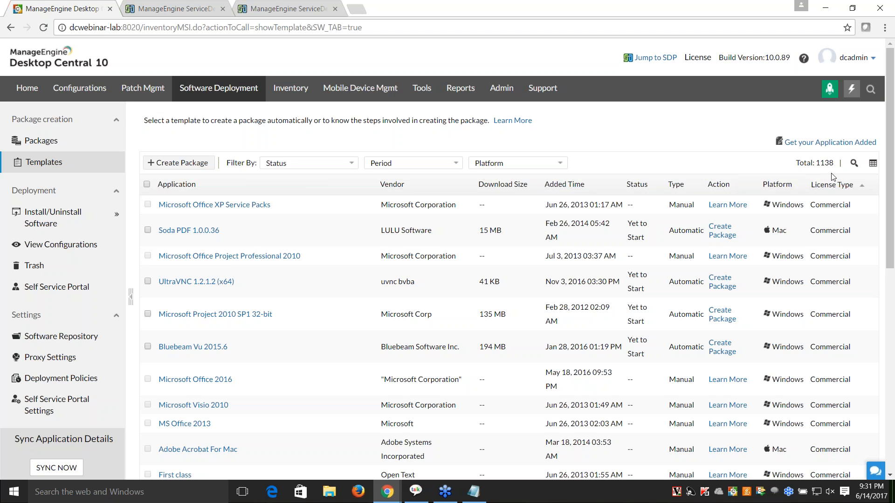
pyautogui.click(148, 230)
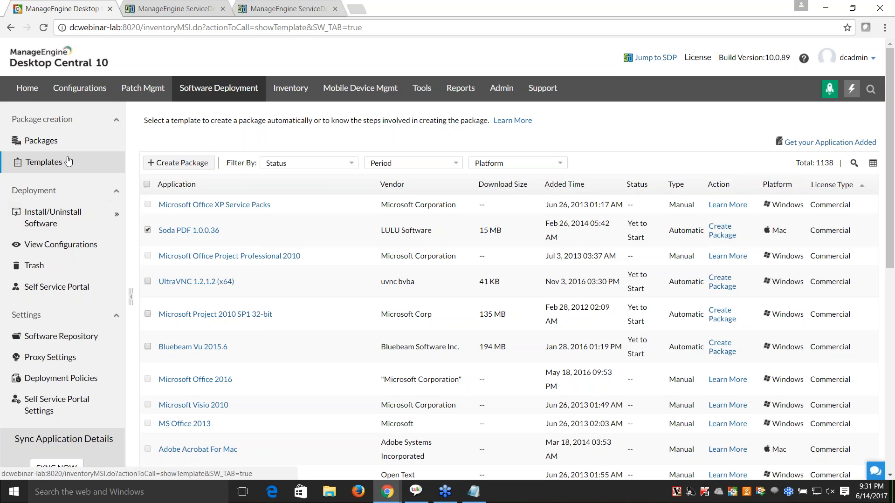
pyautogui.click(176, 231)
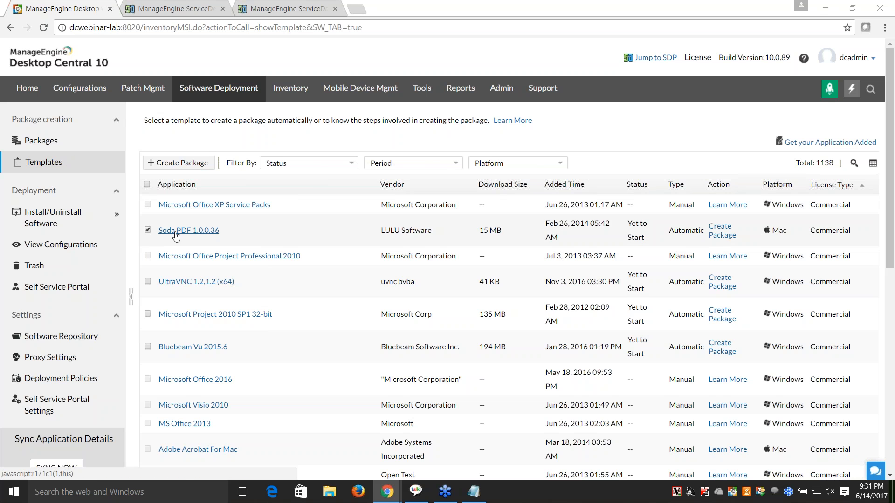
pyautogui.moveTo(520, 295); pyautogui.dragTo(423, 295)
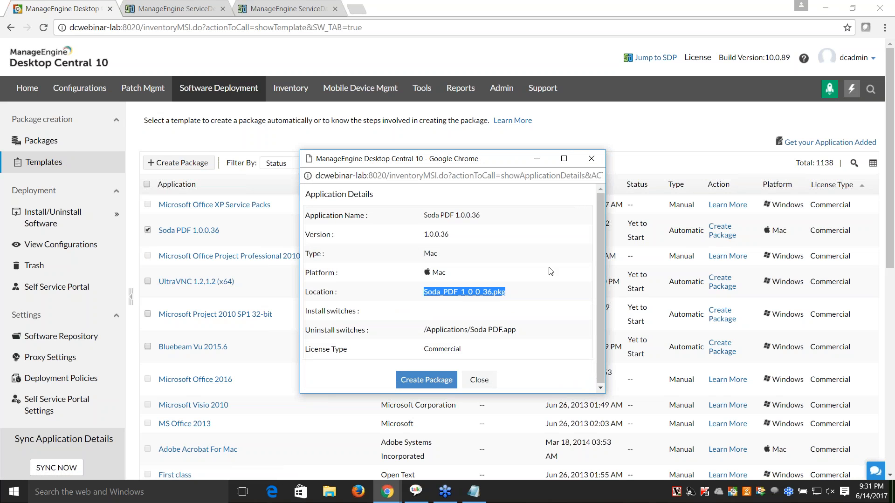
pyautogui.click(591, 160)
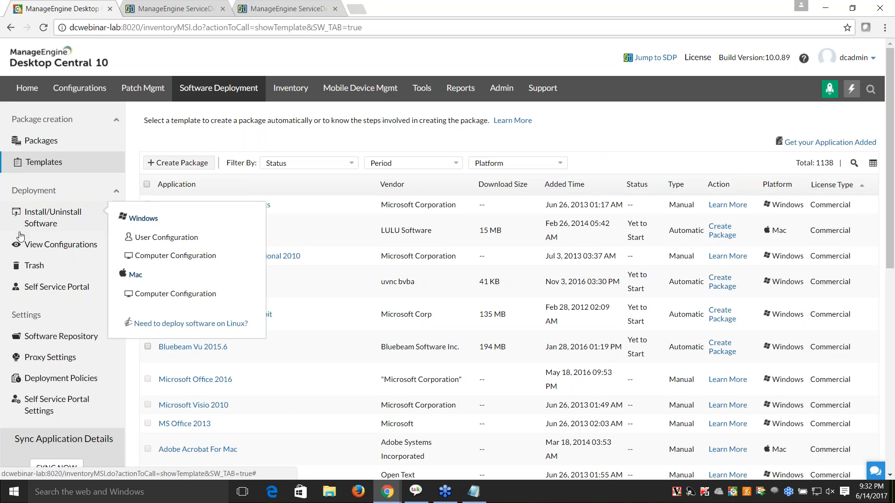
# Step: Start publishing software packages to computers in the Self Service Portal, choosing the Finance Dept custom group to modify
pyautogui.click(46, 289)
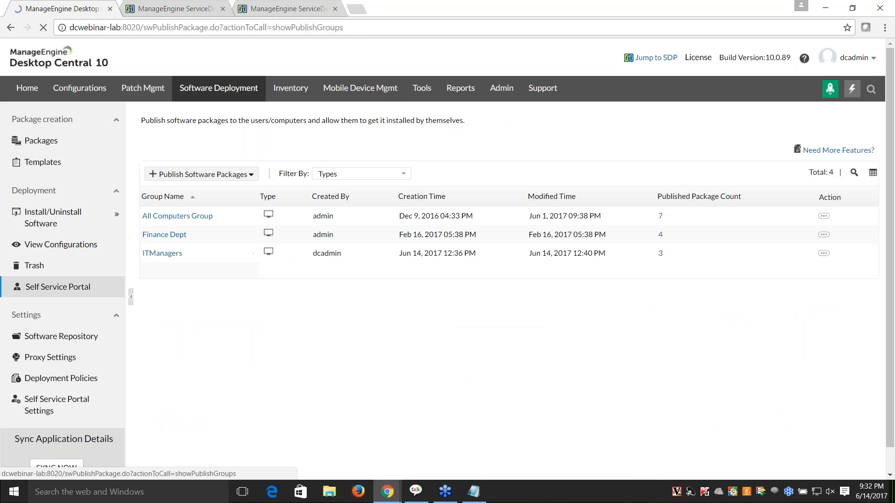
pyautogui.click(242, 175)
pyautogui.click(239, 195)
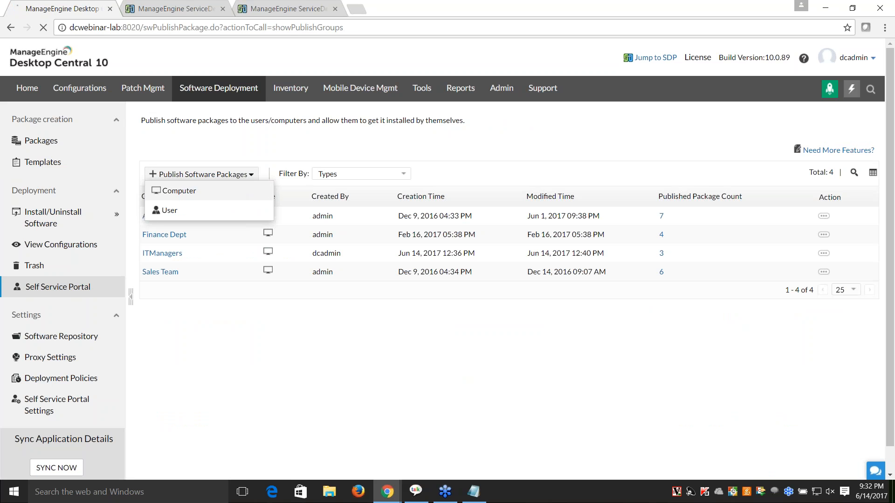
pyautogui.click(494, 149)
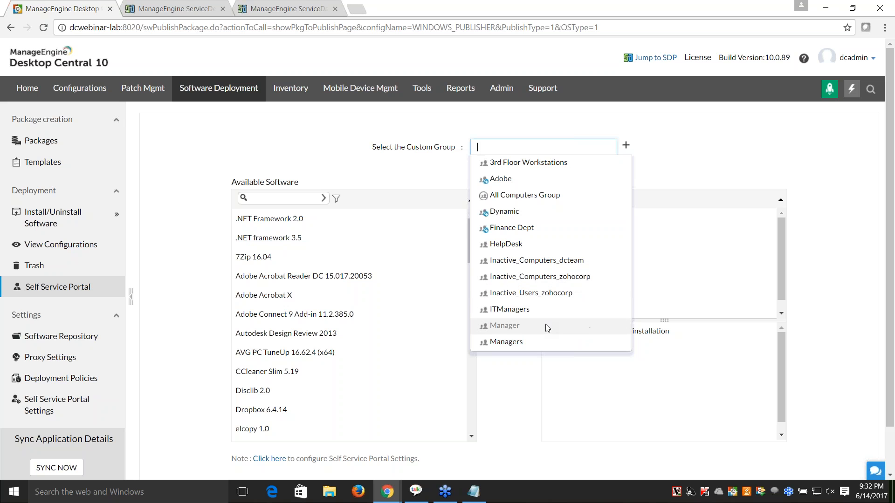
pyautogui.click(541, 228)
pyautogui.click(456, 294)
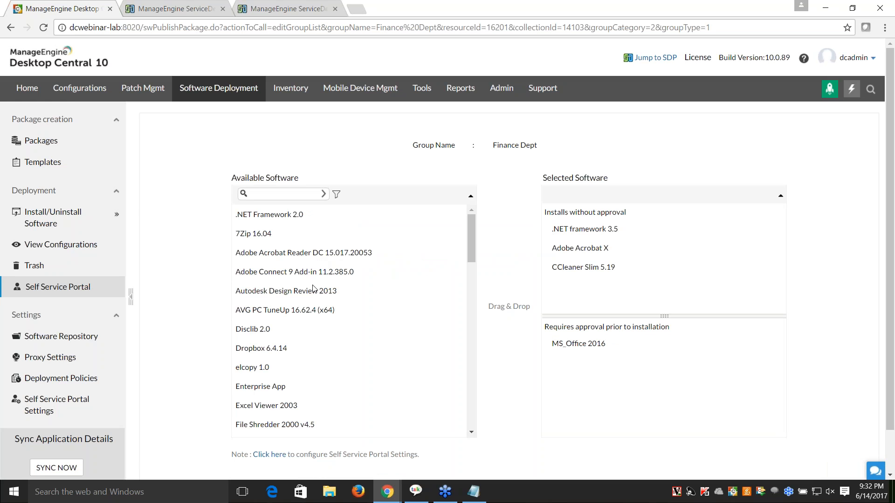
# Step: Add Free PDF to the Finance Dept group's software that installs without approval
pyautogui.scroll(-1, 314, 289)
pyautogui.scroll(-2, 313, 289)
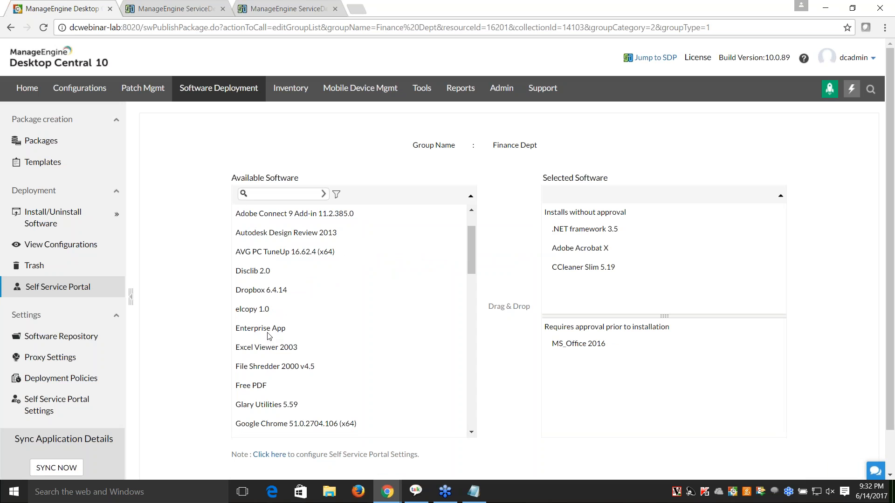
pyautogui.moveTo(259, 387); pyautogui.dragTo(655, 268)
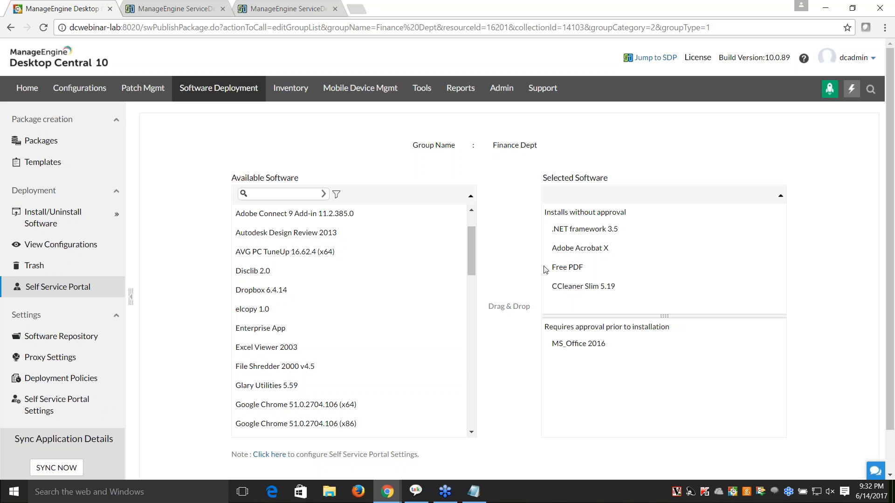
pyautogui.scroll(-10, 394, 317)
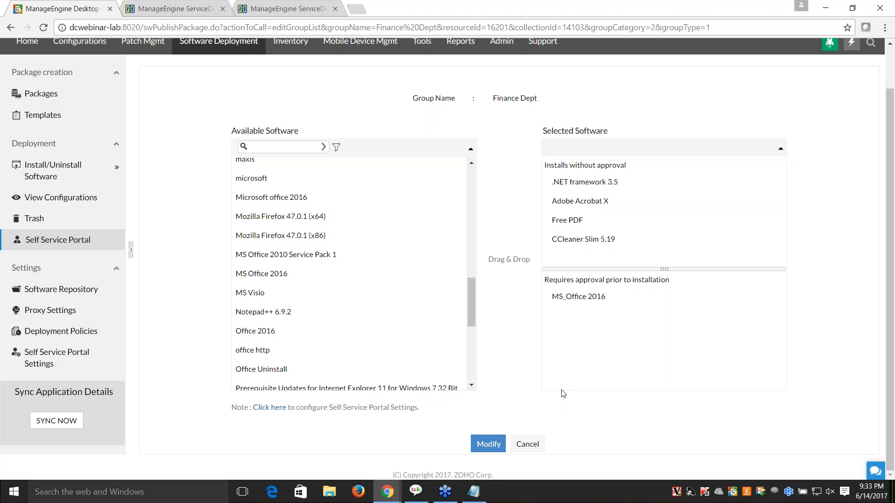
pyautogui.scroll(1, 543, 151)
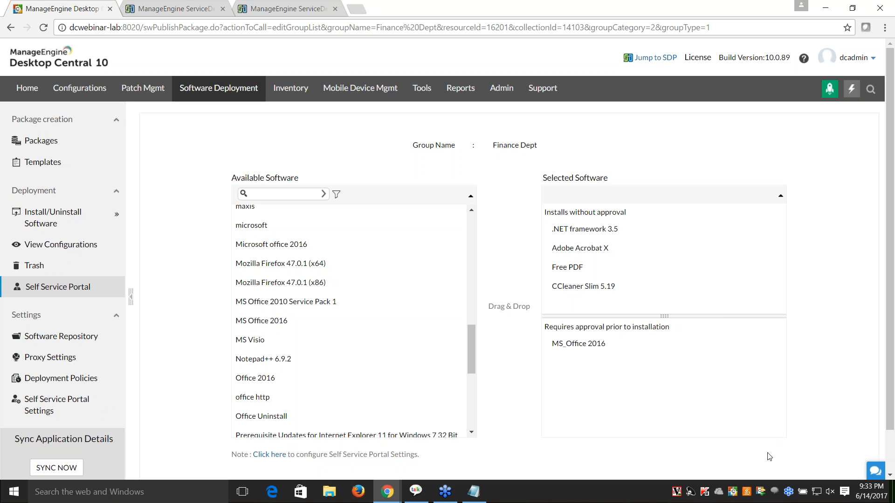
# Step: Open the Self Service Portal from the Desktop Central agent, view its software catalog, and close the portal
pyautogui.click(761, 490)
pyautogui.rightClick(761, 491)
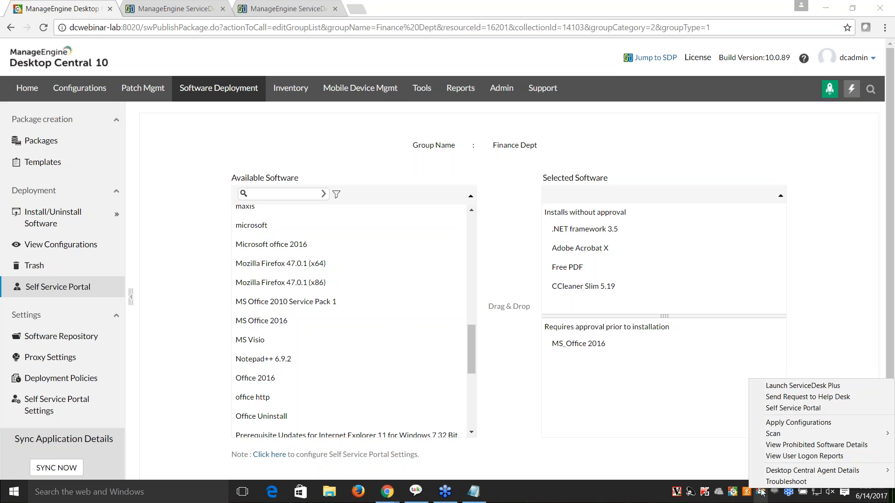
pyautogui.click(785, 409)
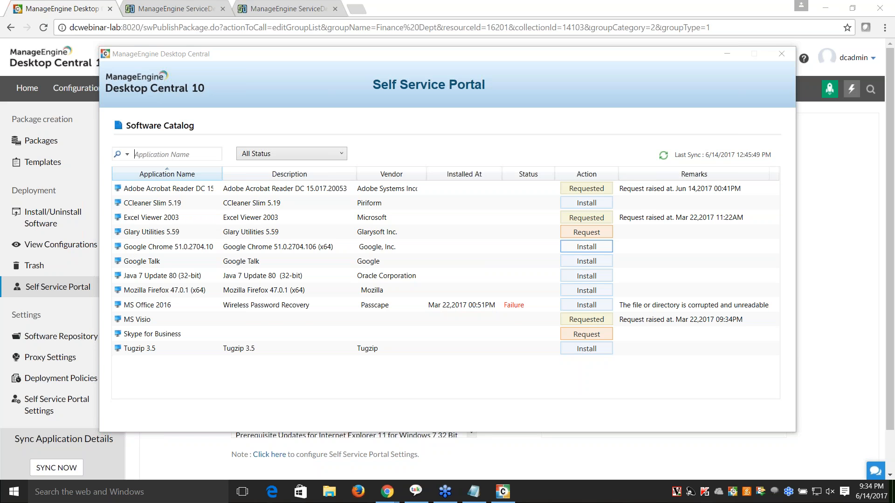
pyautogui.click(786, 58)
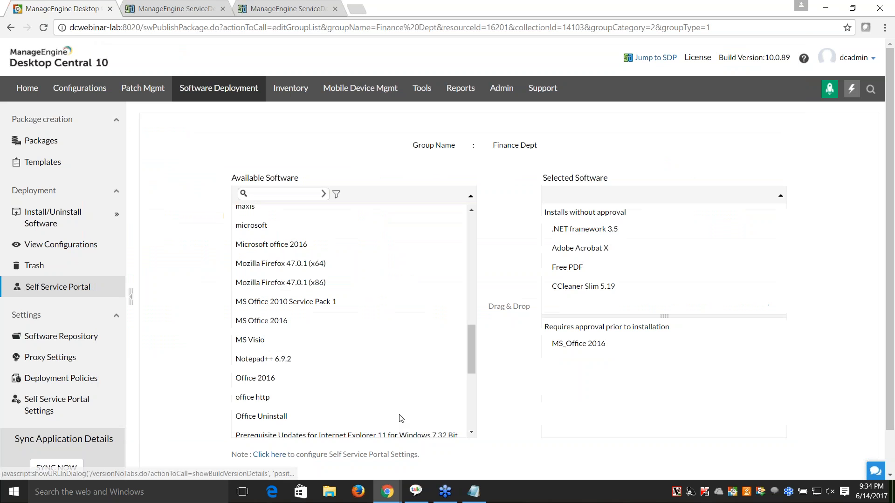
pyautogui.moveTo(386, 484)
pyautogui.click(369, 468)
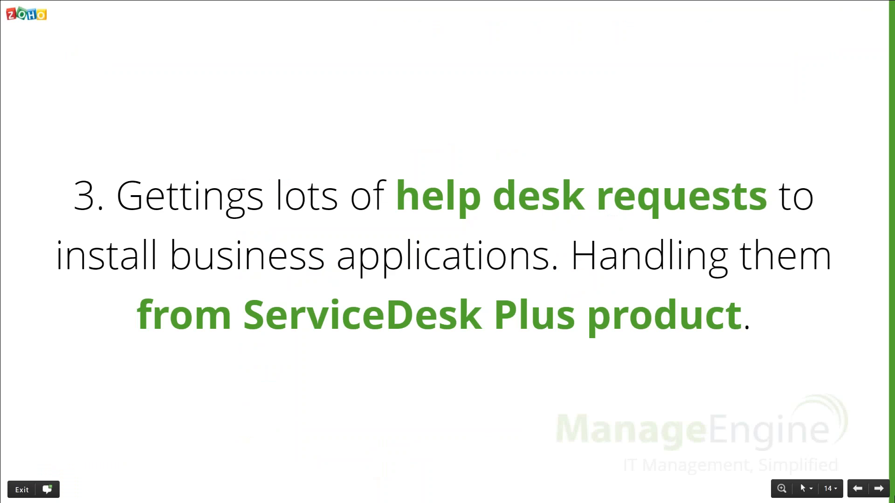
pyautogui.click(878, 489)
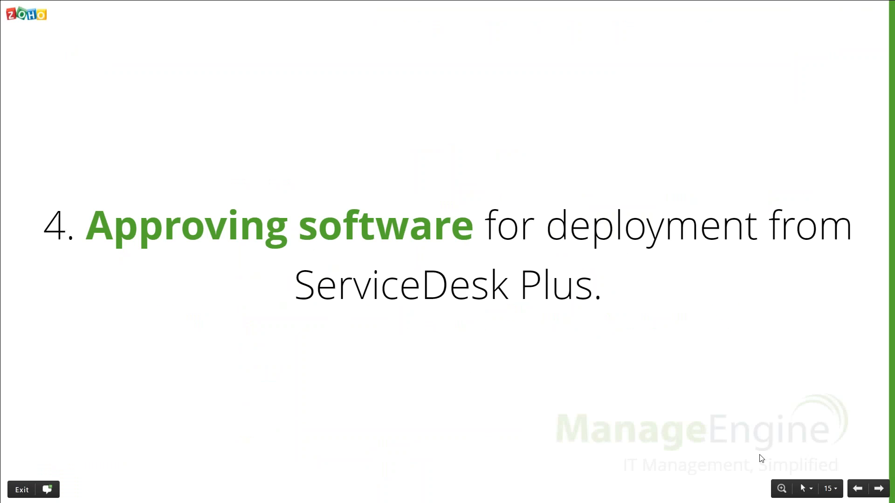
pyautogui.click(856, 489)
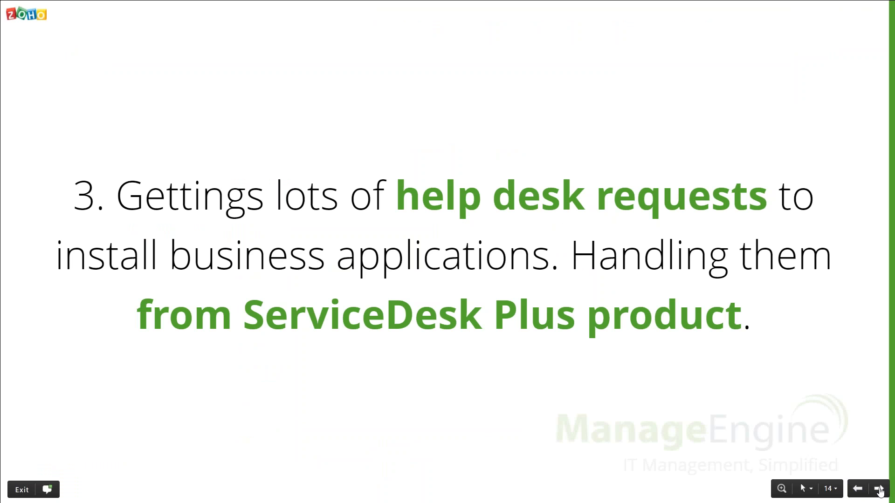
pyautogui.click(879, 489)
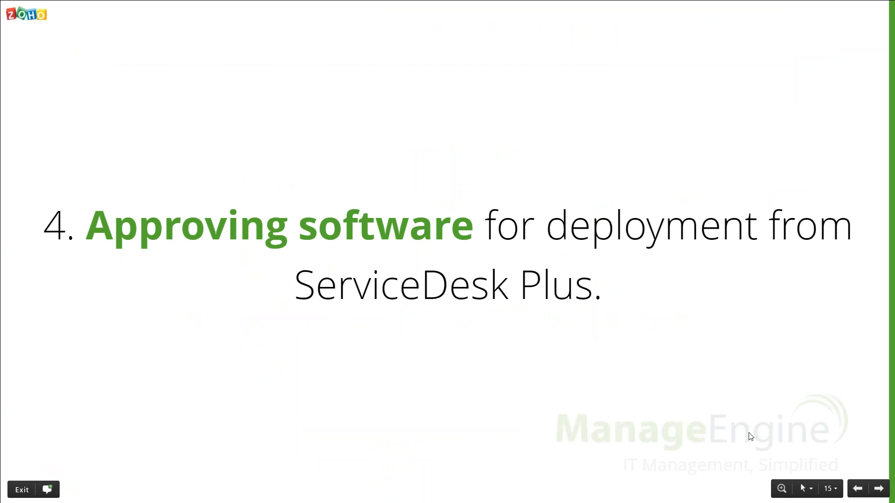
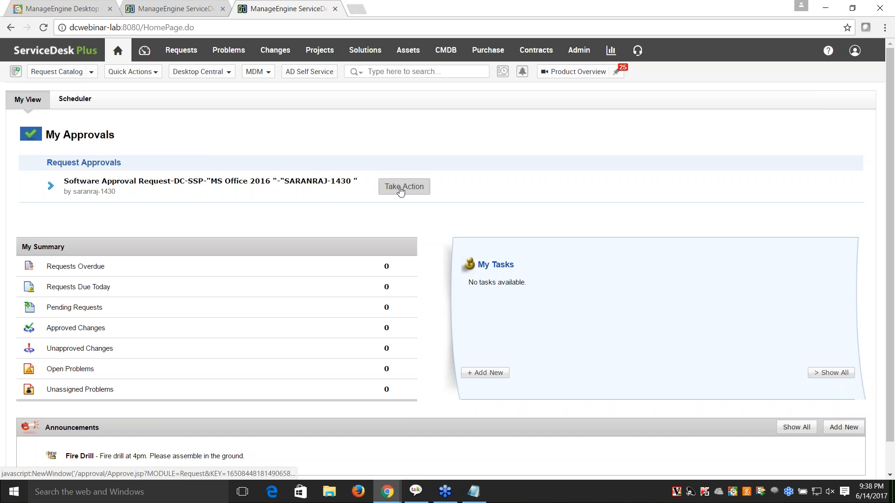
# Step: Open the pending MS Office 2016 software approval request, try the Reject status and comments field, and close the window without saving
pyautogui.moveTo(295, 122); pyautogui.dragTo(451, 96)
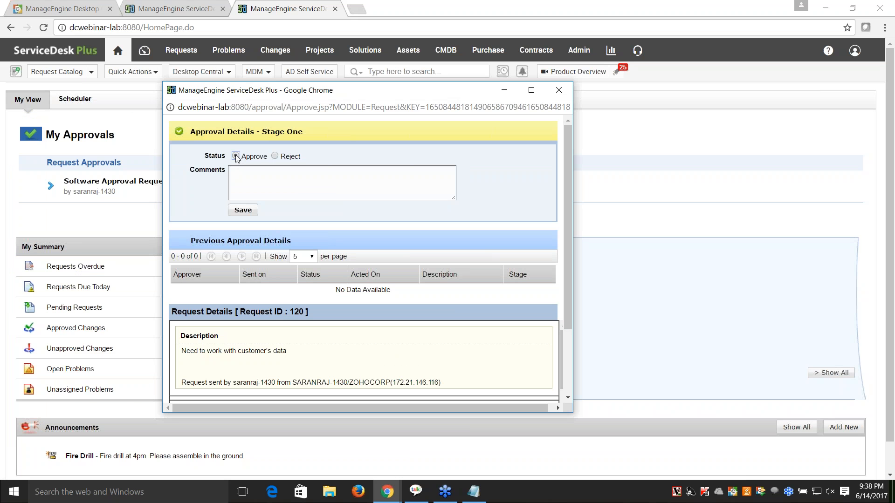
pyautogui.click(275, 157)
pyautogui.click(230, 170)
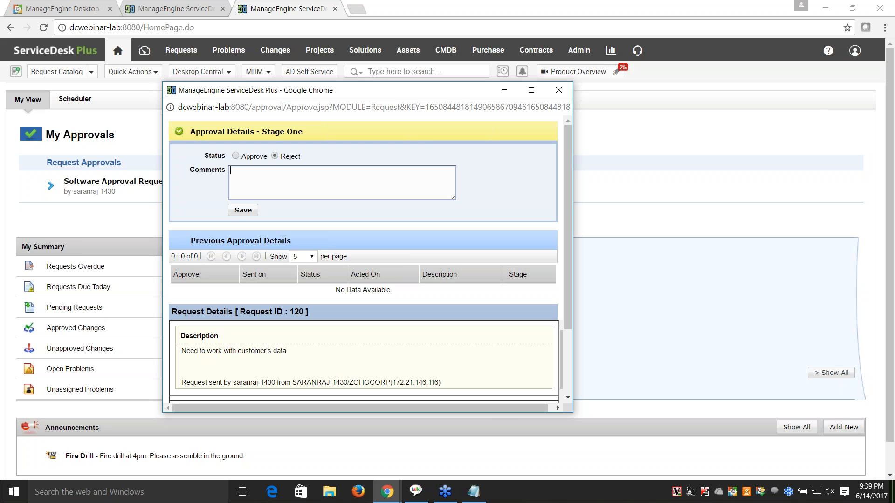
pyautogui.click(567, 90)
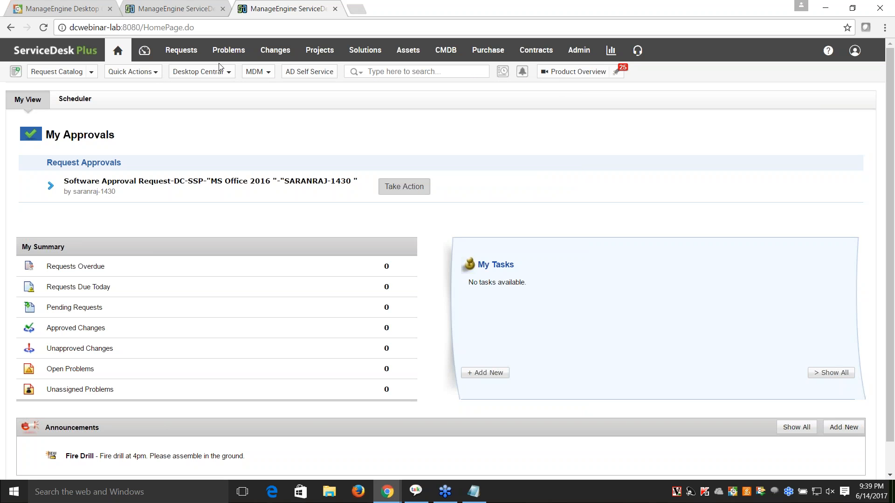
# Step: Show the Self-Service Approval Workflow slide, open the Self Service Portal from the Desktop Central agent to view its software catalog, and close the portal
pyautogui.moveTo(395, 500)
pyautogui.click(354, 443)
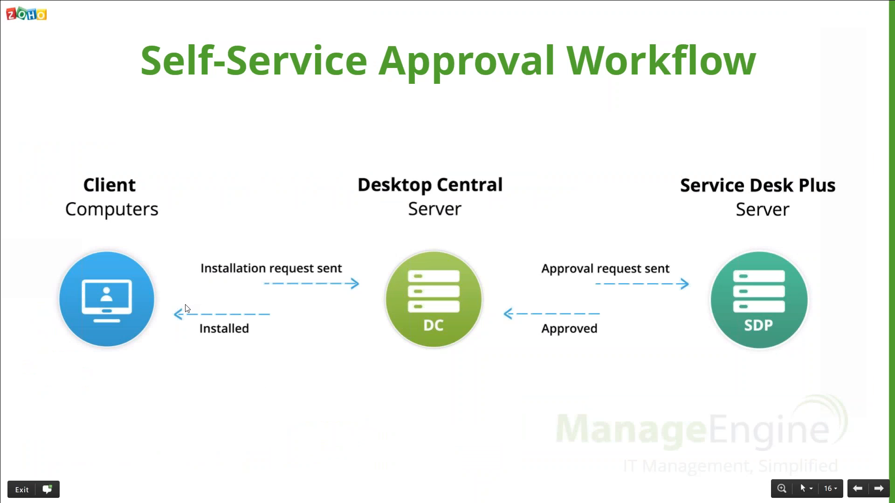
pyautogui.hotkey('alt', 'Tab')
pyautogui.rightClick(748, 493)
pyautogui.click(782, 416)
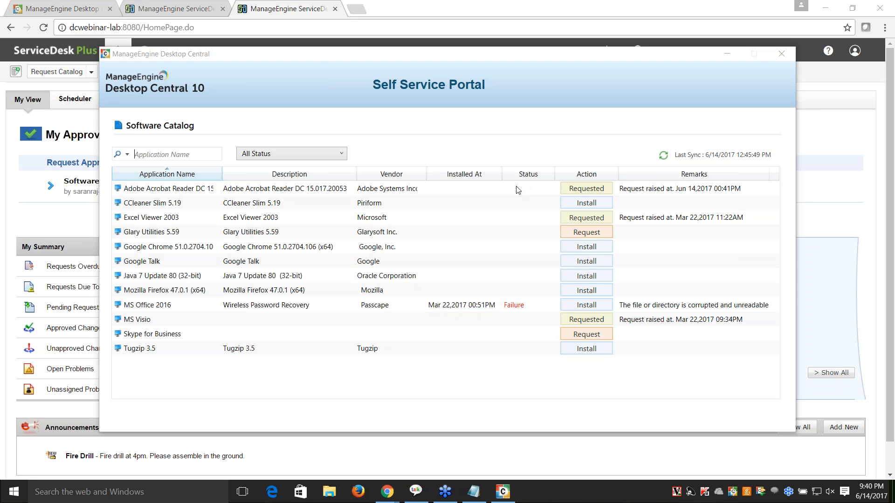
pyautogui.click(786, 58)
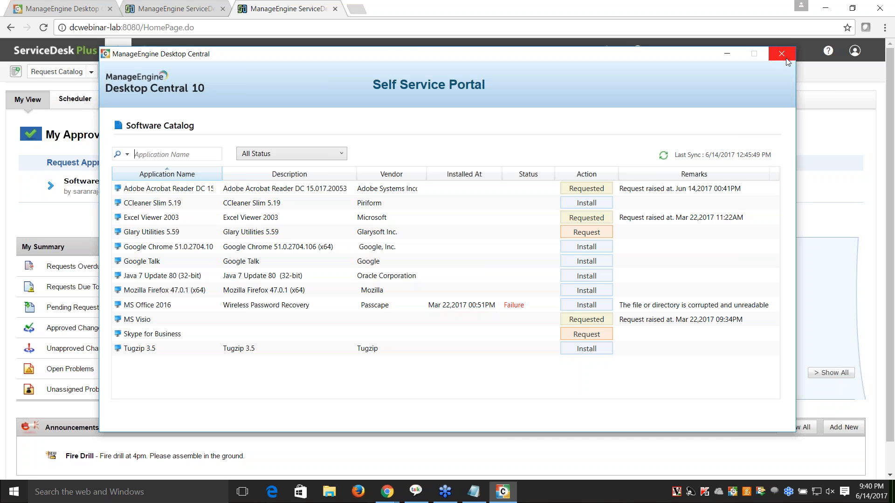
pyautogui.click(782, 53)
# Step: Switch to Desktop Central and open the Self Service Portal settings to examine the display, rebranding and automation options
pyautogui.click(190, 8)
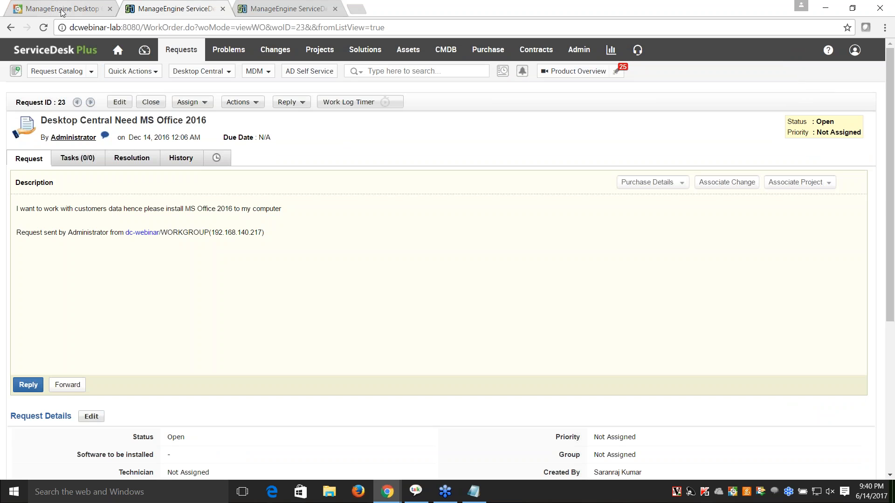
pyautogui.click(61, 8)
pyautogui.scroll(-1, 108, 285)
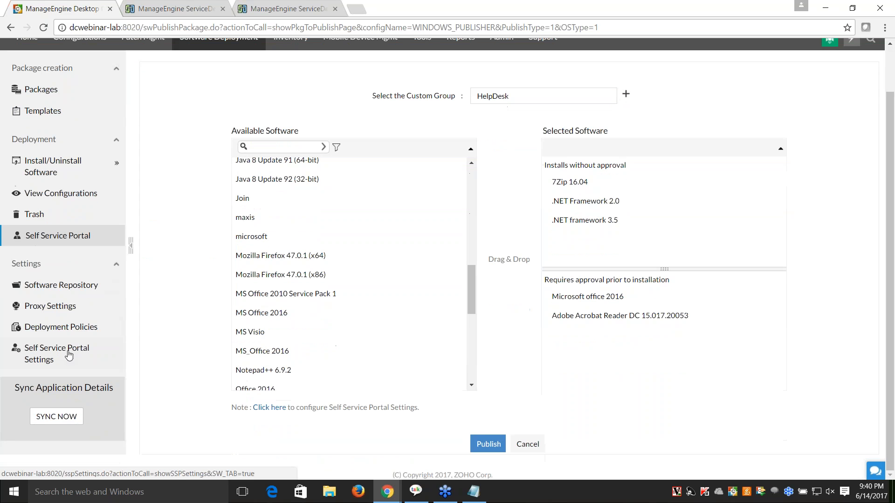
pyautogui.click(61, 355)
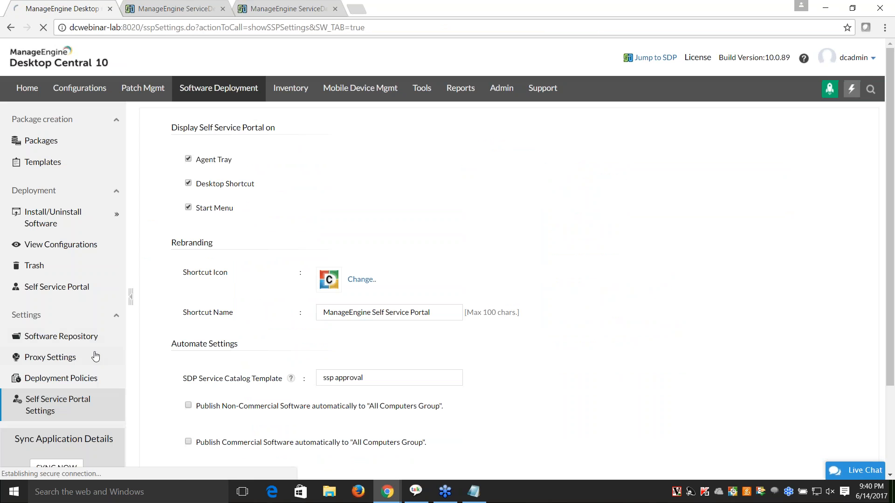
pyautogui.scroll(-1, 440, 277)
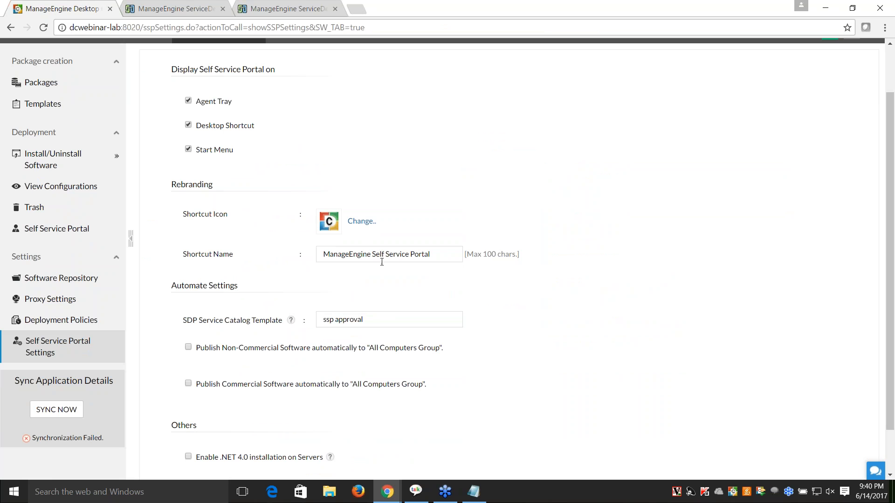
# Step: In ServiceDesk Plus, open the Service Catalog from the admin settings and expand the Software category to view its service templates
pyautogui.click(292, 7)
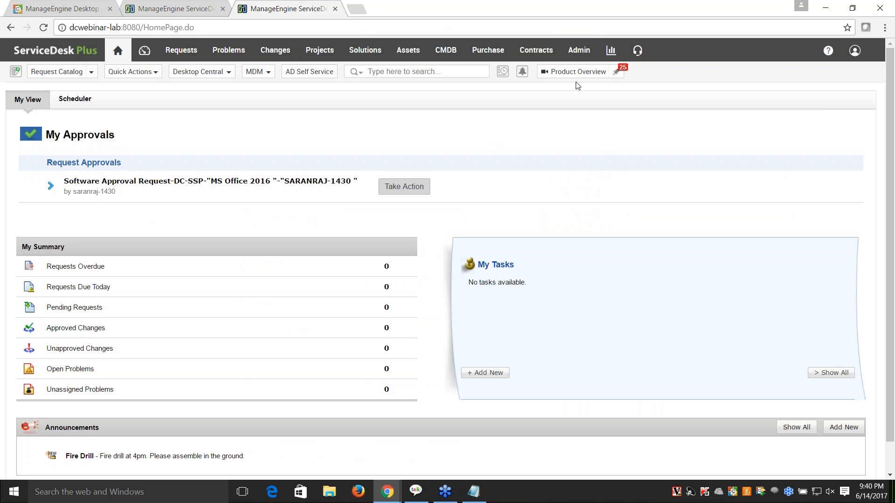
pyautogui.click(579, 49)
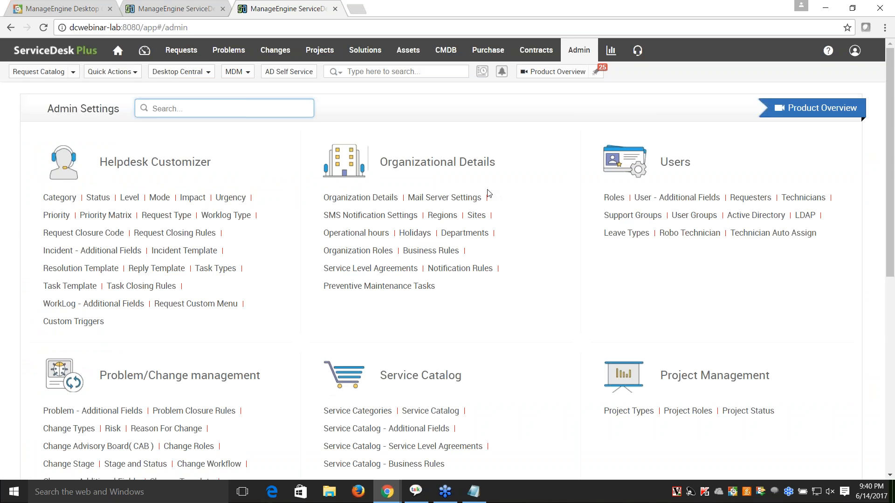
pyautogui.scroll(-3, 480, 200)
pyautogui.click(444, 296)
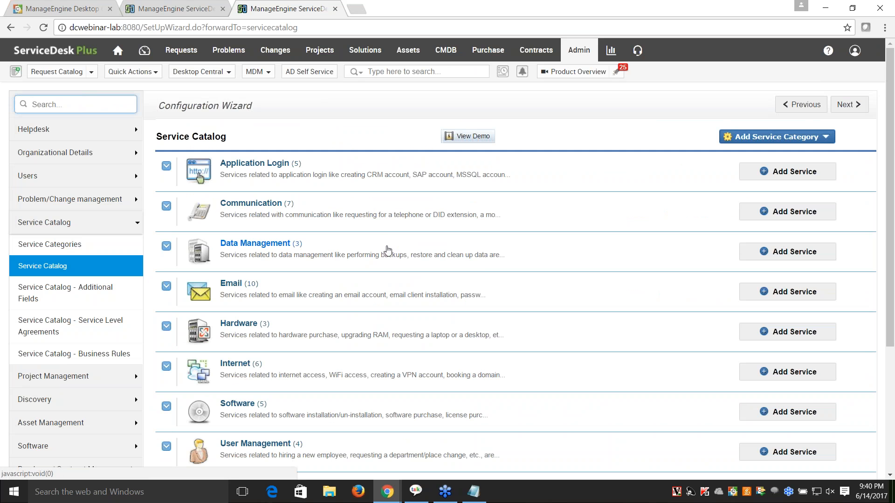
pyautogui.click(574, 57)
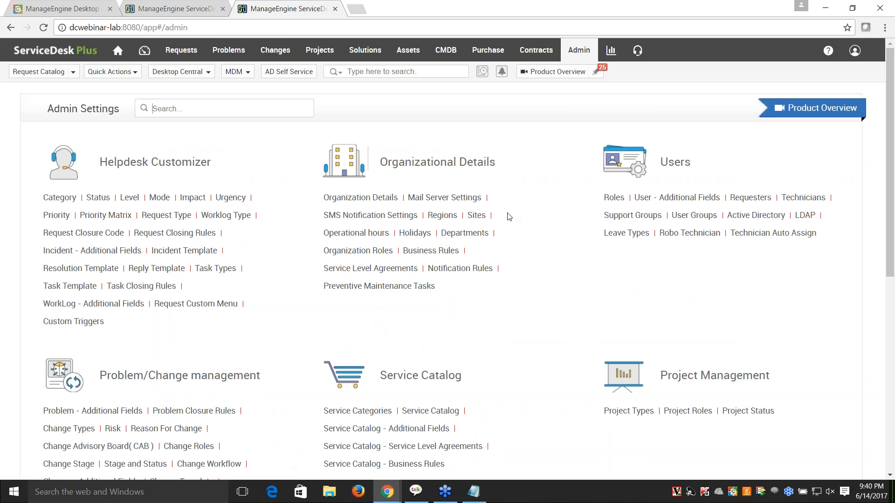
pyautogui.click(431, 413)
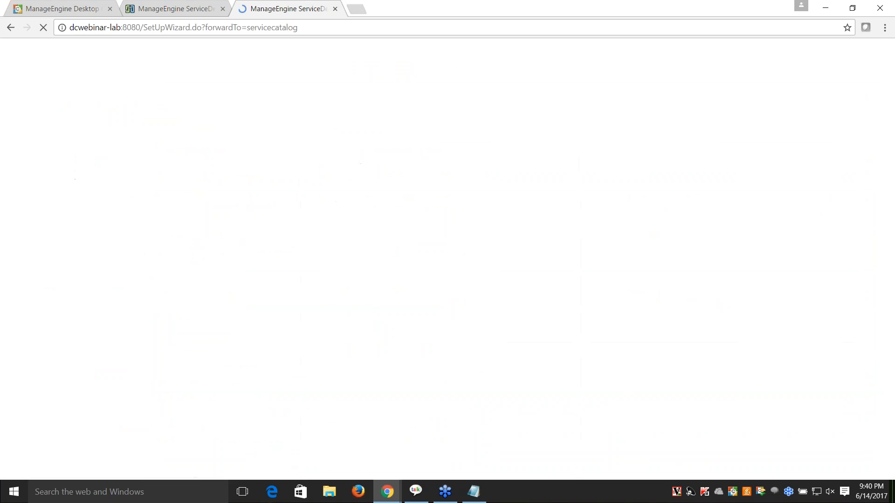
pyautogui.scroll(-3, 399, 332)
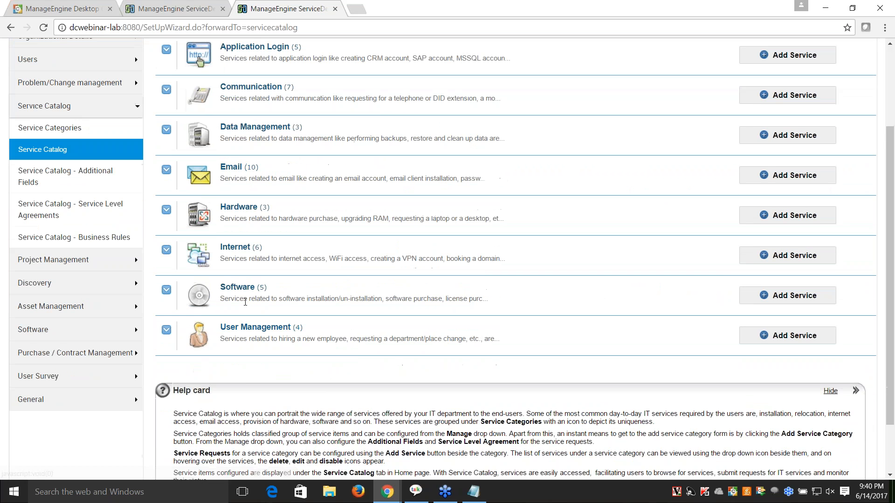
pyautogui.click(242, 291)
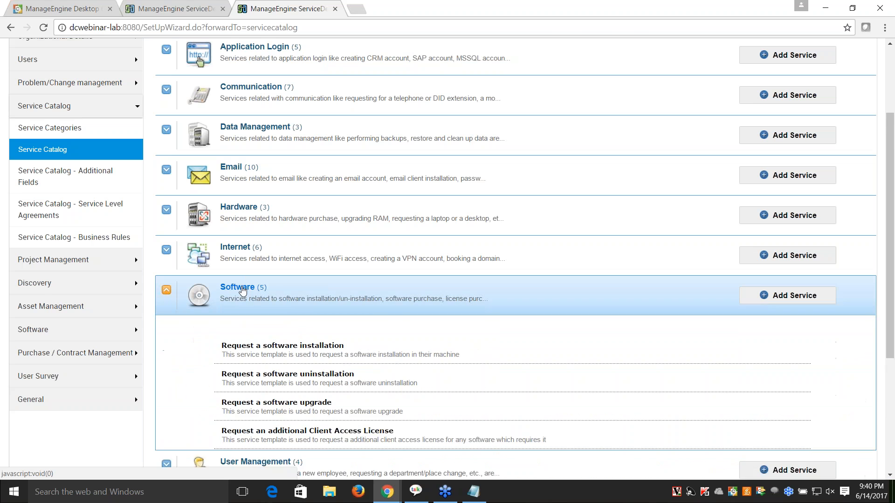
pyautogui.scroll(-3, 243, 291)
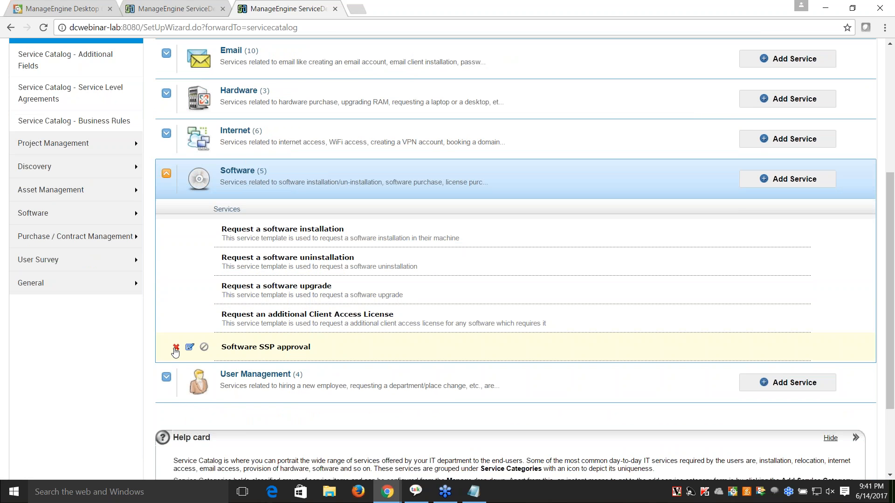
# Step: Open the Software SSP approval service template for editing and examine its workflow, including approval details and template actions
pyautogui.click(189, 348)
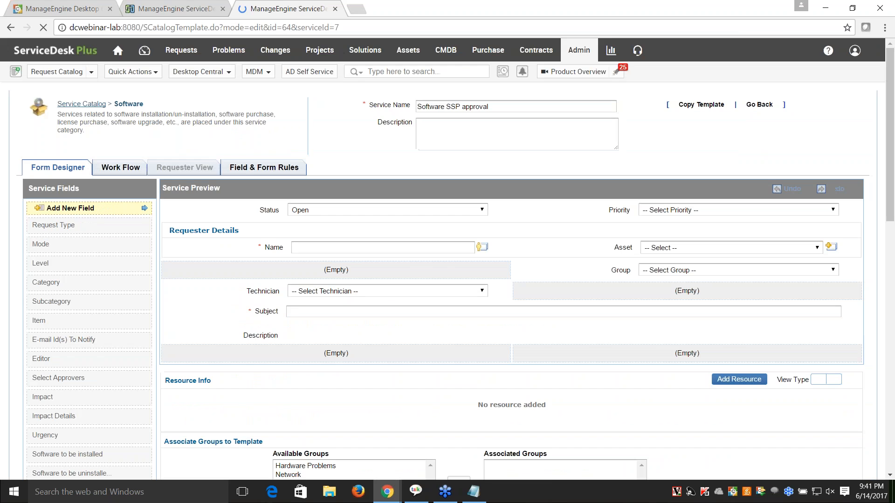
pyautogui.scroll(-1, 201, 218)
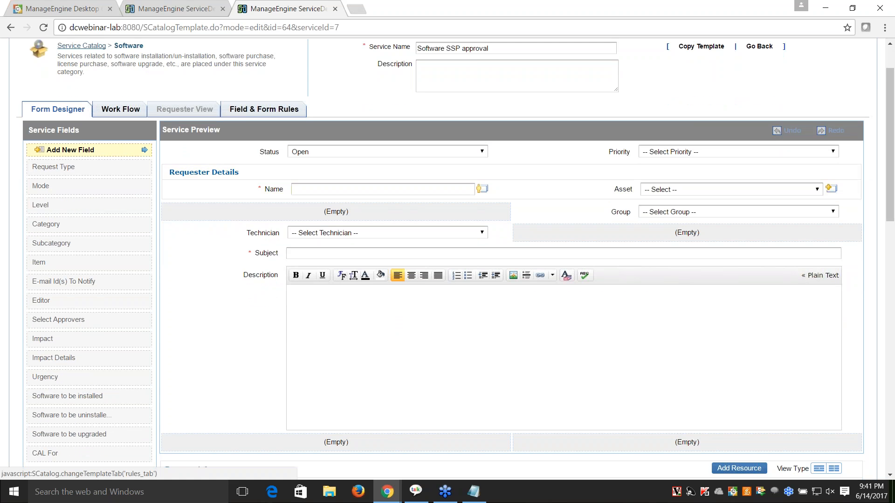
pyautogui.click(126, 107)
pyautogui.scroll(-13, 425, 226)
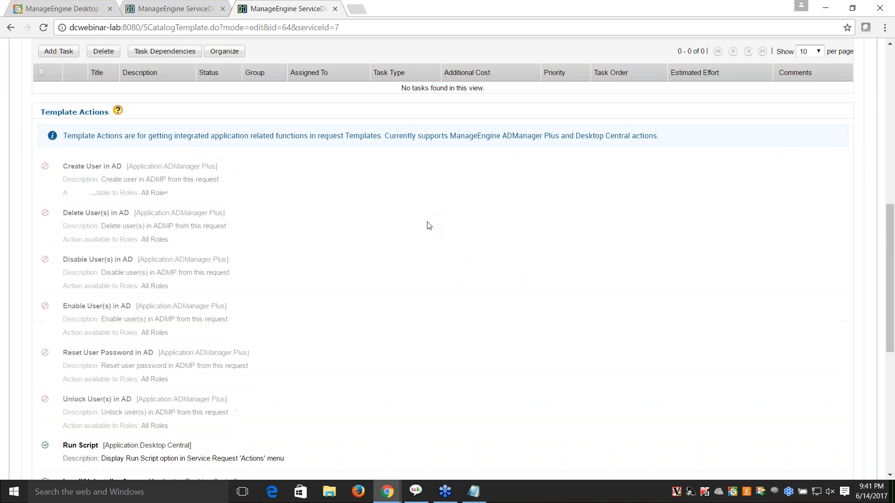
pyautogui.scroll(3, 249, 276)
pyautogui.scroll(10, 249, 275)
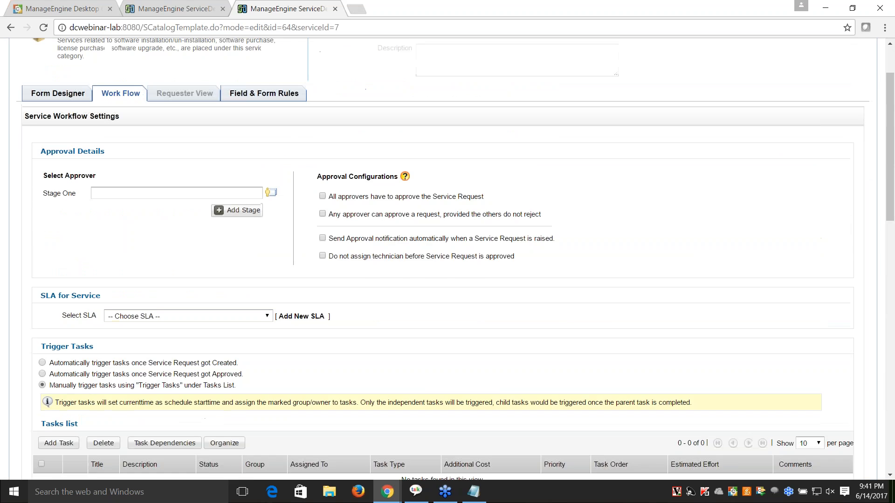
pyautogui.click(79, 166)
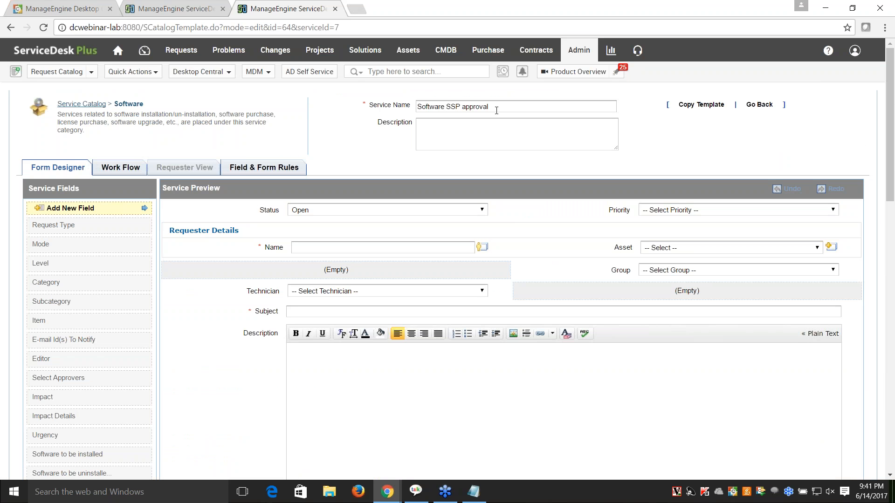
# Step: Mark the template's service name and the matching SDP Service Catalog Template entry in Desktop Central's Self Service Portal settings
pyautogui.moveTo(496, 111); pyautogui.dragTo(415, 108)
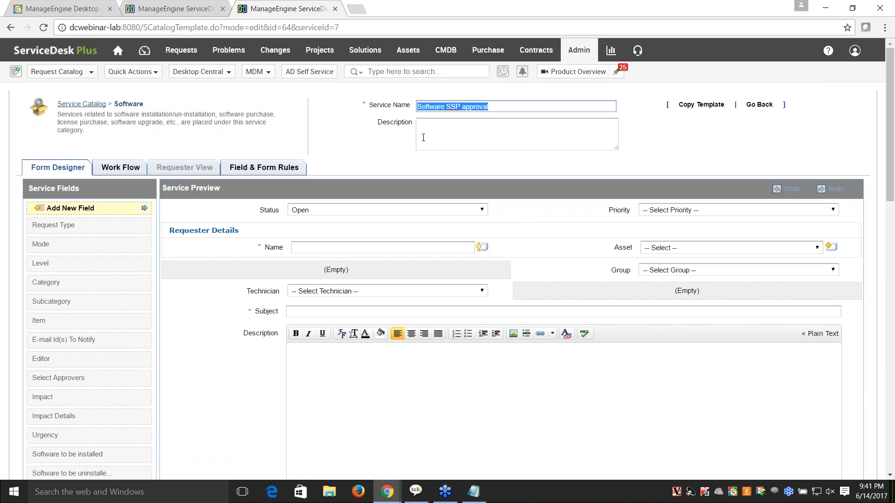
pyautogui.click(77, 10)
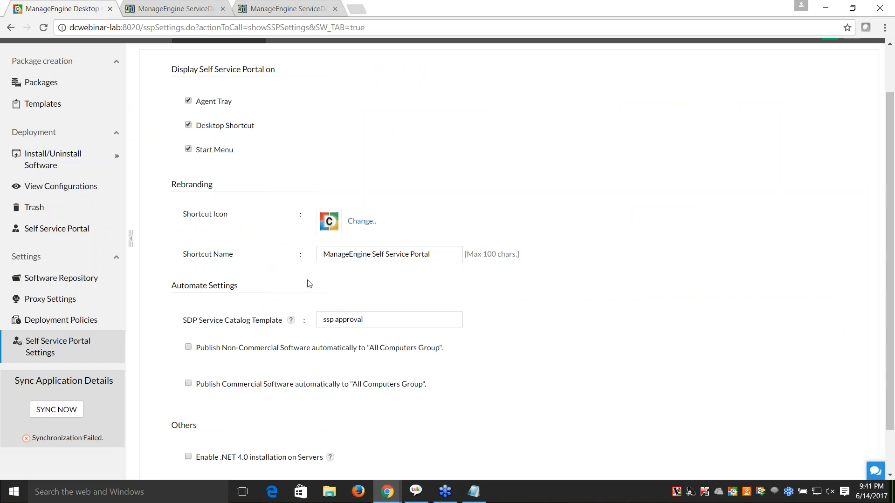
pyautogui.moveTo(363, 320); pyautogui.dragTo(322, 320)
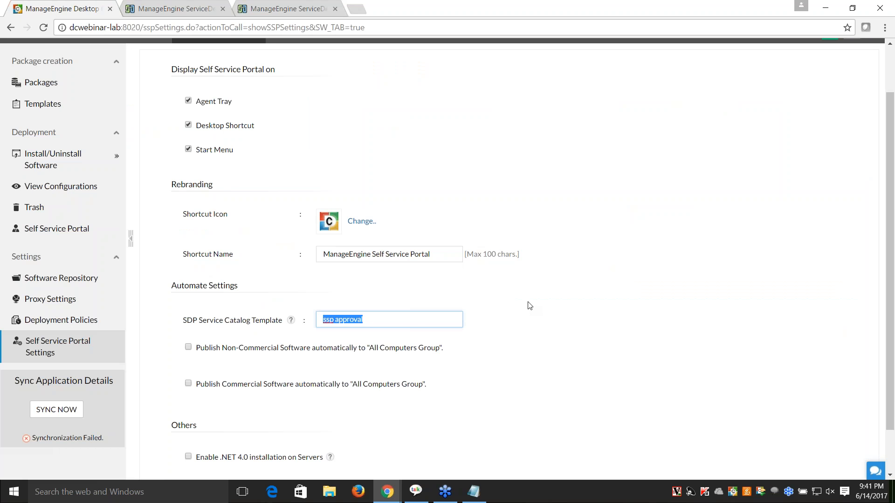
# Step: View the Self Service Portal's software catalog from the agent, close it, and return to the pending approvals on the ServiceDesk Plus home page
pyautogui.rightClick(748, 492)
pyautogui.click(793, 410)
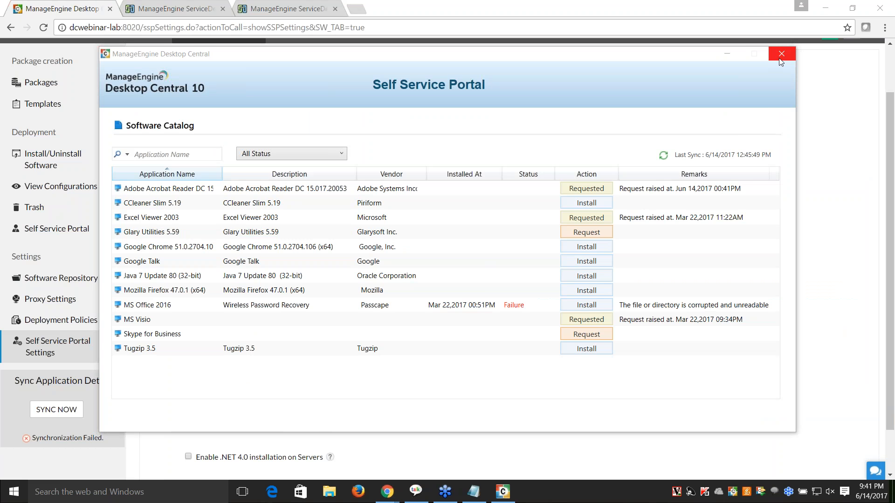
pyautogui.click(781, 53)
pyautogui.click(280, 8)
pyautogui.click(117, 50)
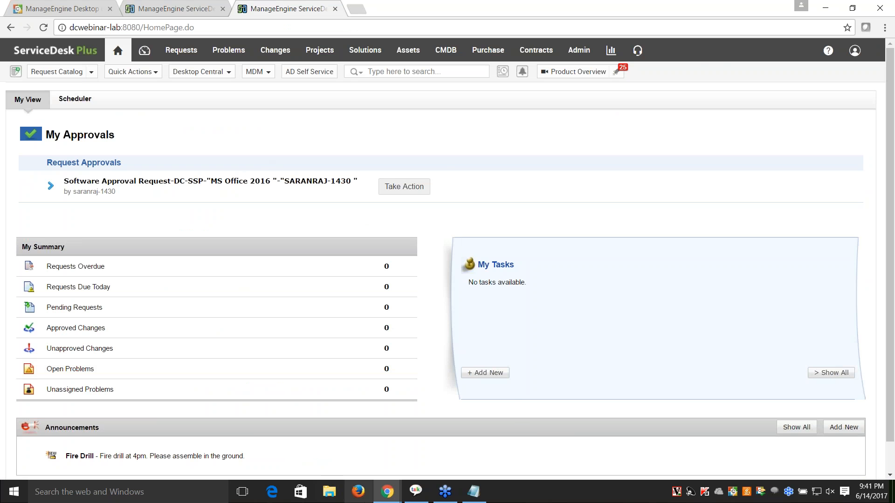
pyautogui.moveTo(387, 492)
pyautogui.click(363, 472)
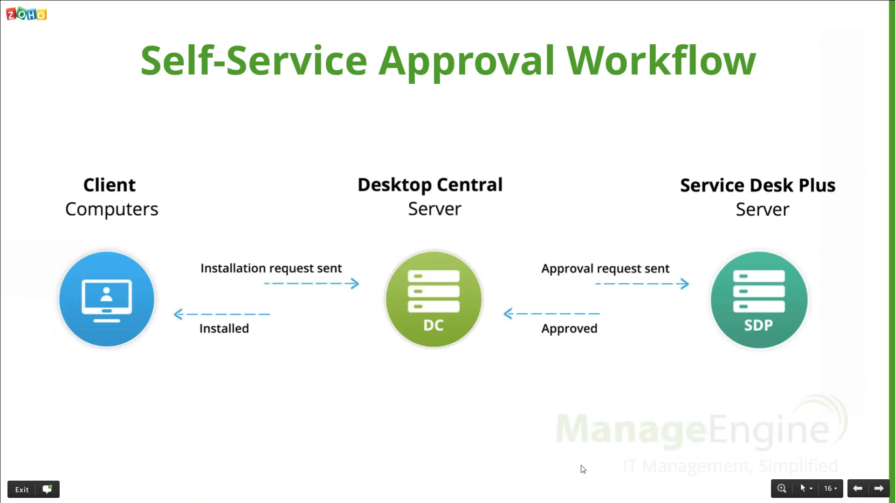
pyautogui.click(878, 489)
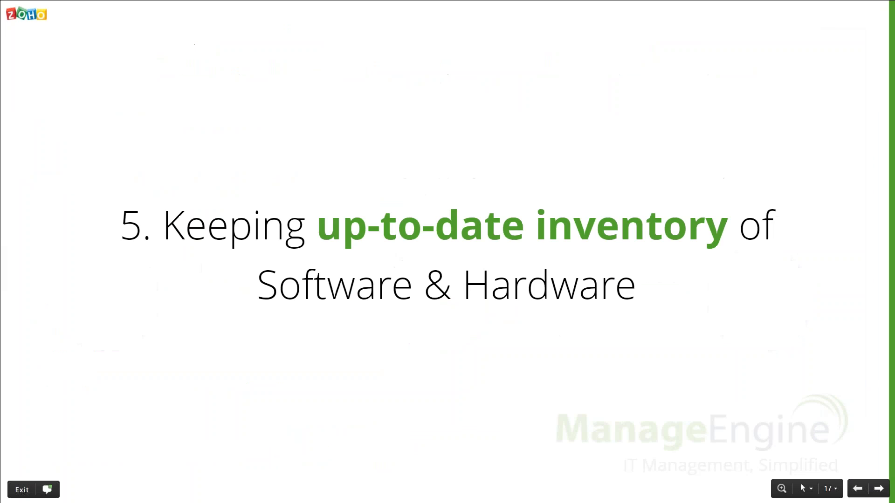
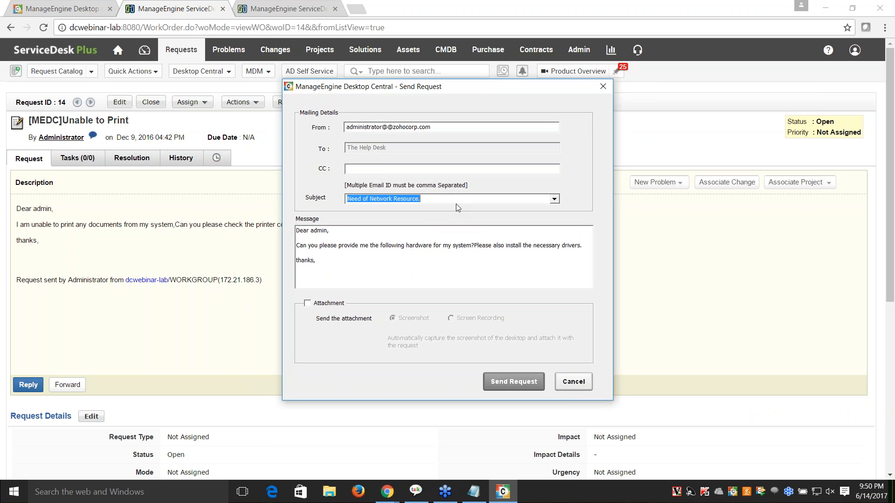
# Step: Attach a screen recording of the desktop to the Need of Network Resource help desk request and send it
pyautogui.click(307, 303)
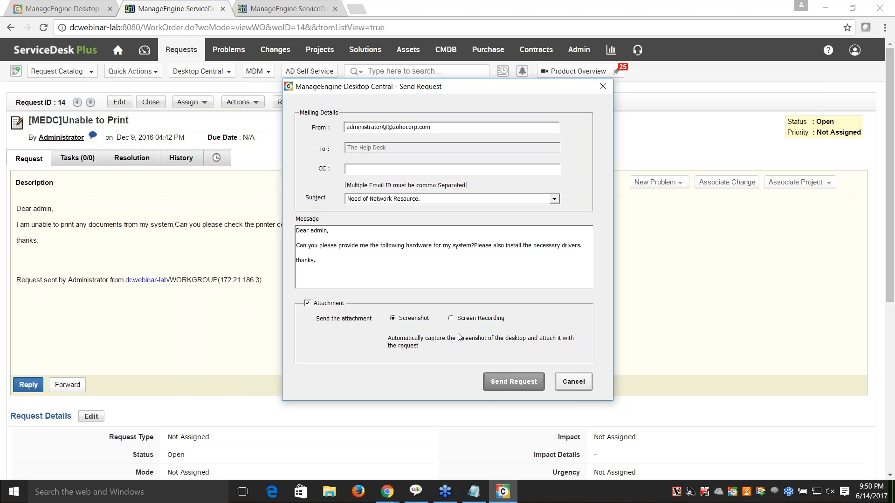
pyautogui.click(451, 319)
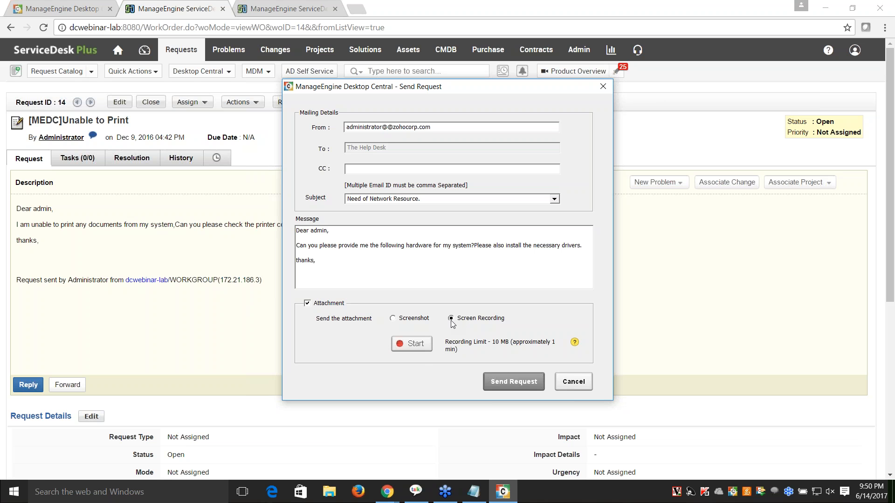
pyautogui.click(420, 350)
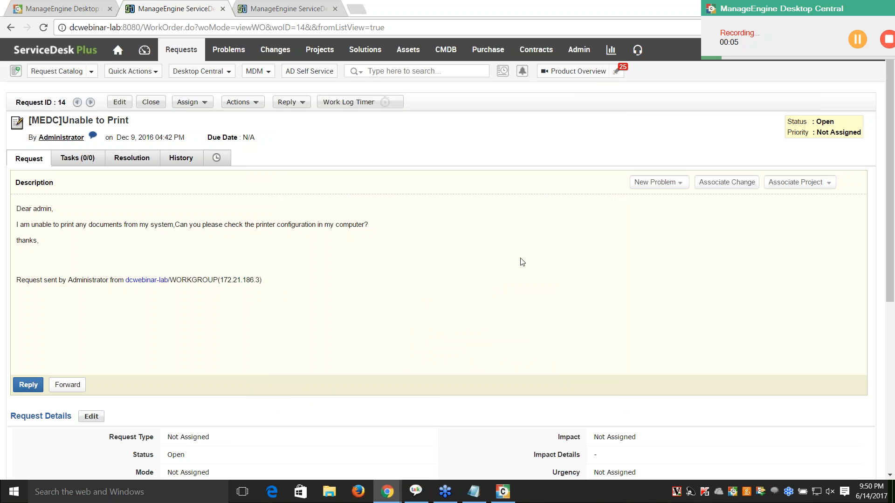
pyautogui.click(889, 43)
pyautogui.moveTo(387, 492)
pyautogui.click(503, 491)
pyautogui.click(513, 382)
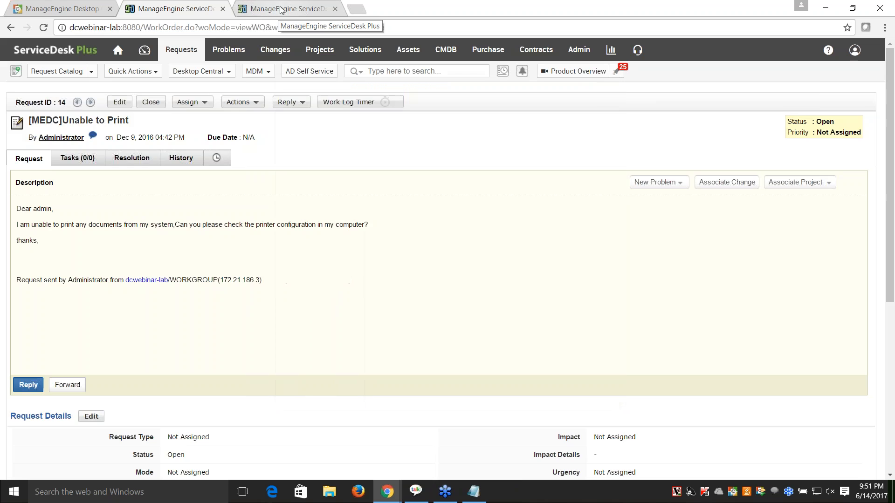
# Step: In ServiceDesk Plus, sort the open requests by descending ID and view the newest Need of Network Resource request's video attachment
pyautogui.click(282, 9)
pyautogui.click(181, 50)
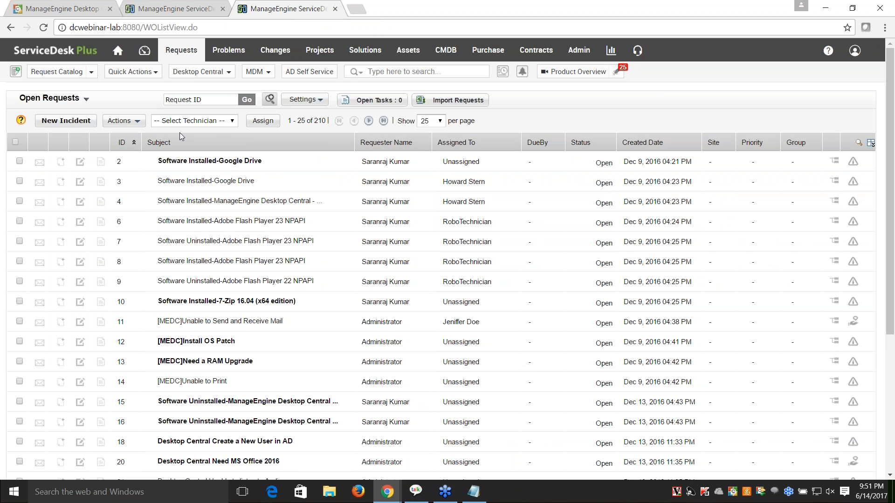
pyautogui.click(134, 142)
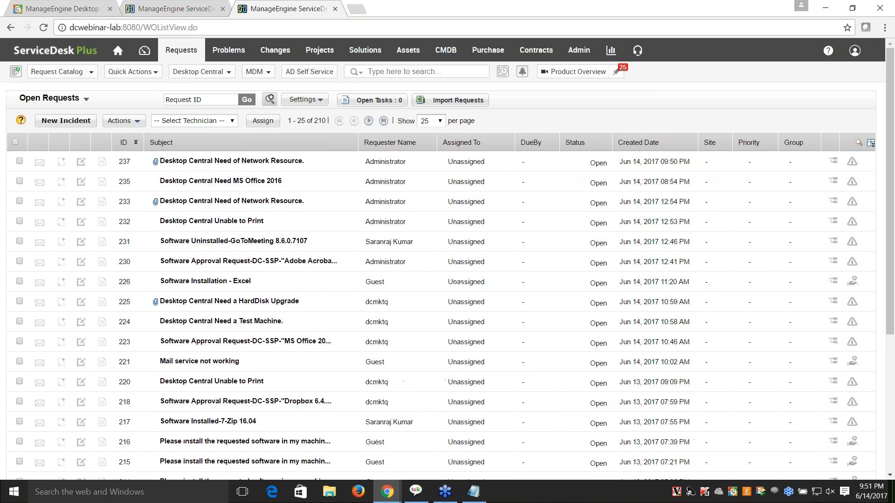
pyautogui.click(247, 161)
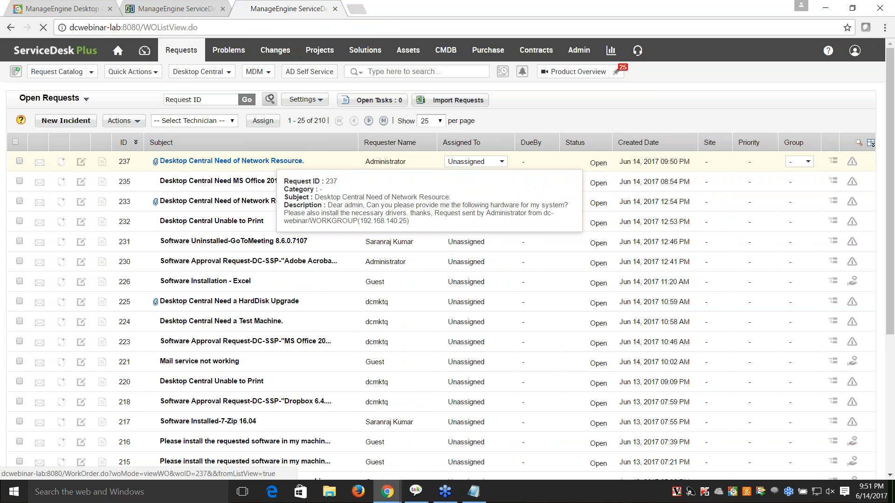
pyautogui.scroll(-4, 330, 261)
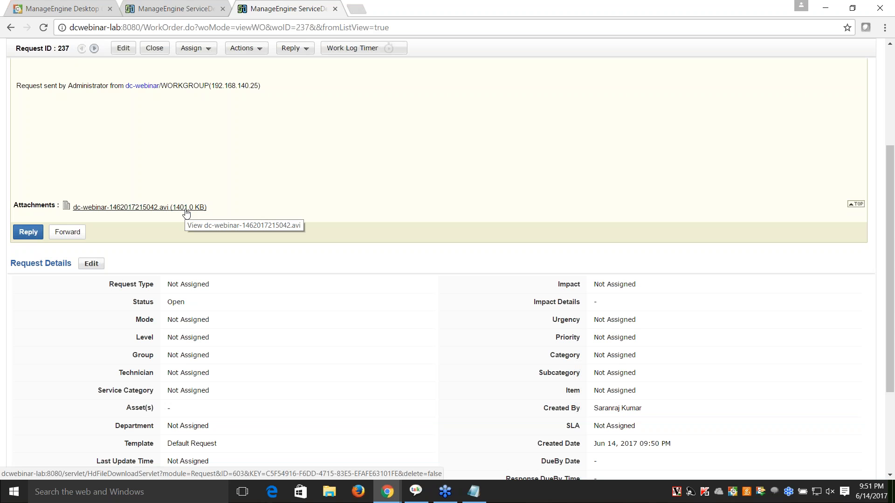
pyautogui.rightClick(761, 492)
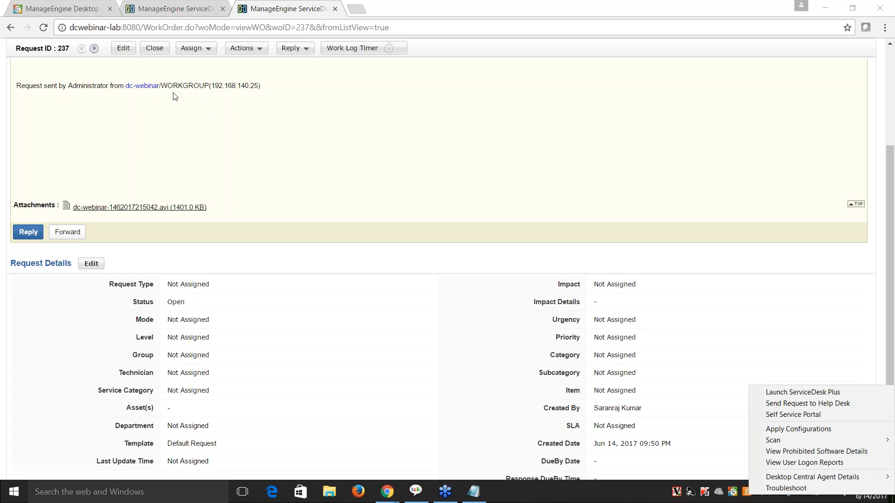
# Step: Open Help Desk Settings in Desktop Central's admin settings and mark the Enable Help Desk Settings option and the Subject Prefix value
pyautogui.click(90, 13)
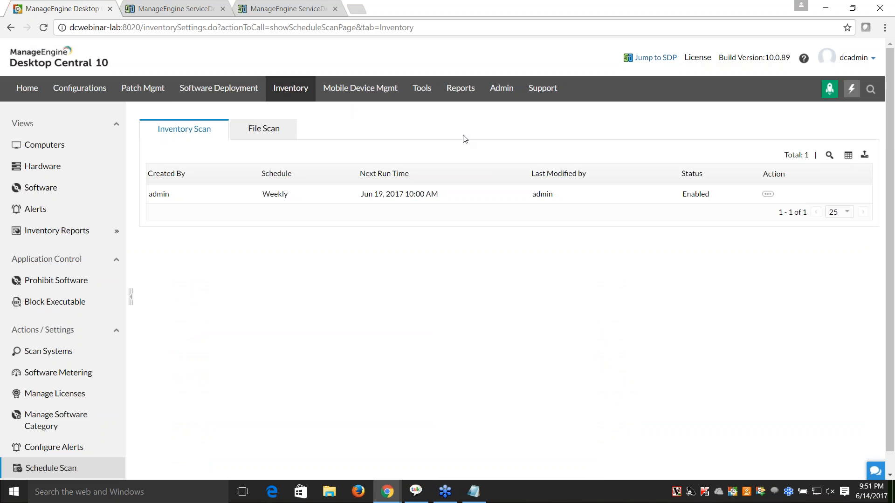
pyautogui.click(498, 90)
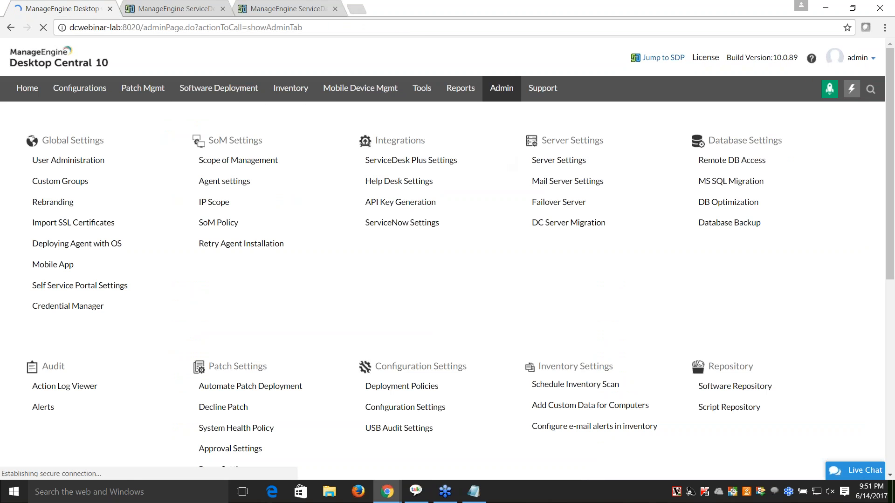
pyautogui.click(400, 182)
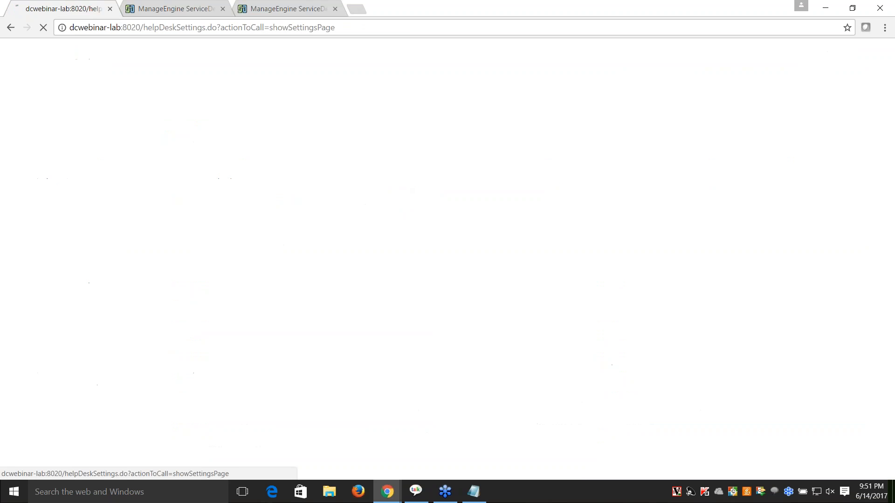
pyautogui.scroll(-1, 502, 160)
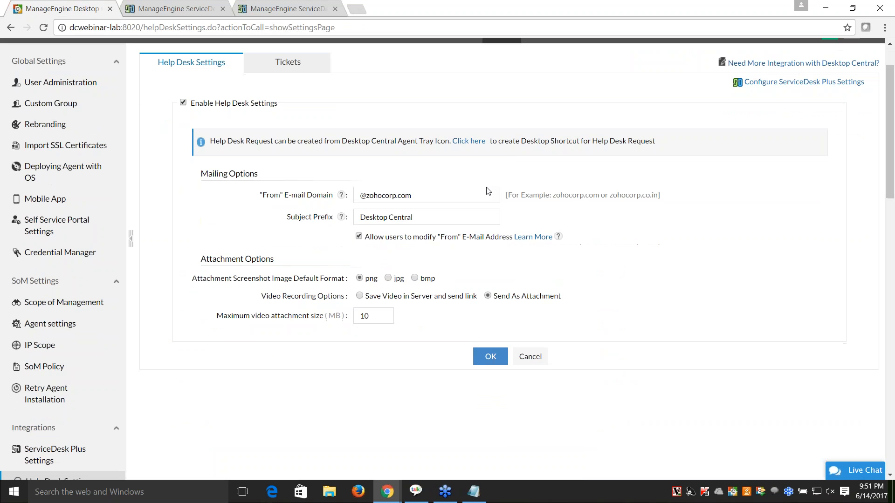
pyautogui.moveTo(194, 104); pyautogui.dragTo(329, 105)
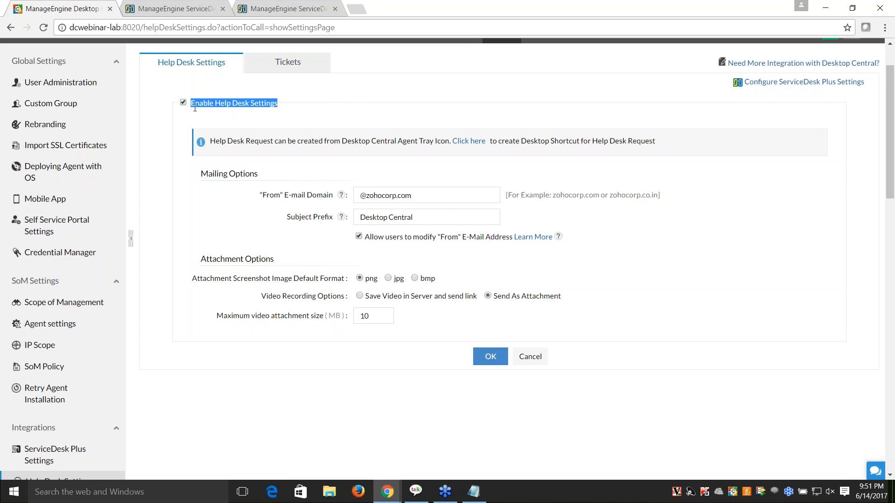
pyautogui.click(431, 203)
pyautogui.moveTo(418, 218); pyautogui.dragTo(362, 218)
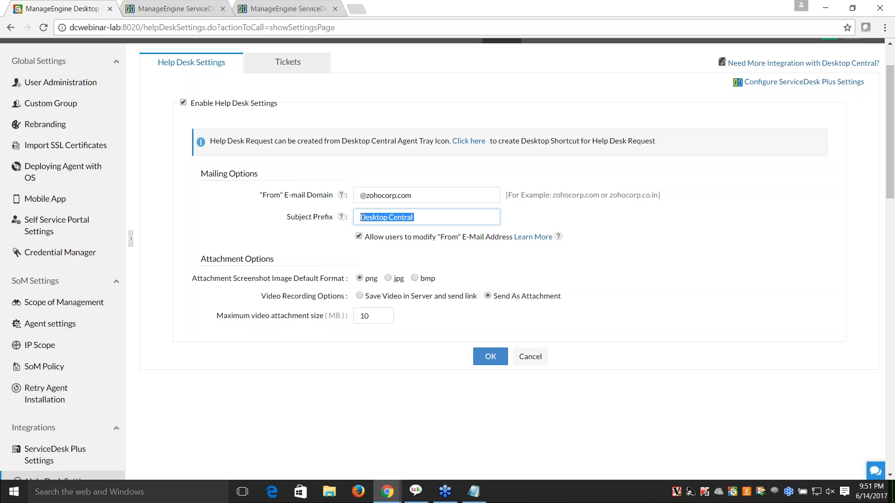
# Step: Check the subject prefix on the Unable to Print request in ServiceDesk Plus and on the subjects in the open requests list
pyautogui.click(135, 9)
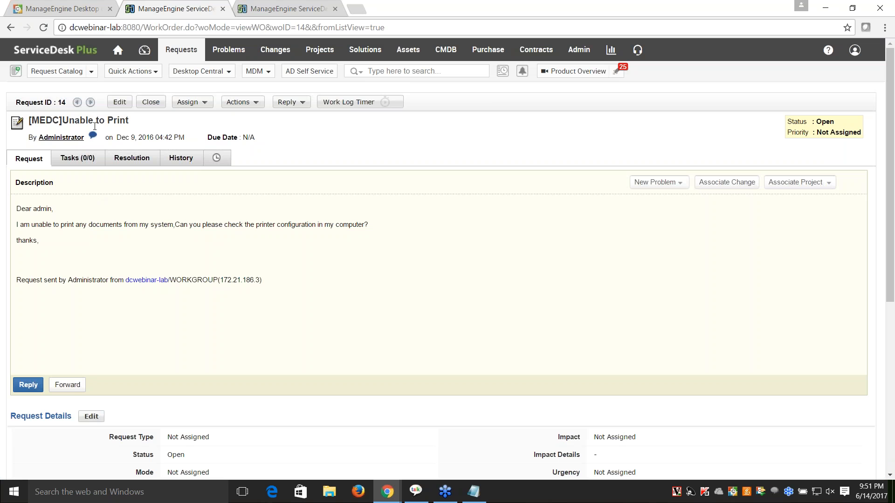
pyautogui.moveTo(95, 122); pyautogui.dragTo(80, 120)
pyautogui.click(195, 55)
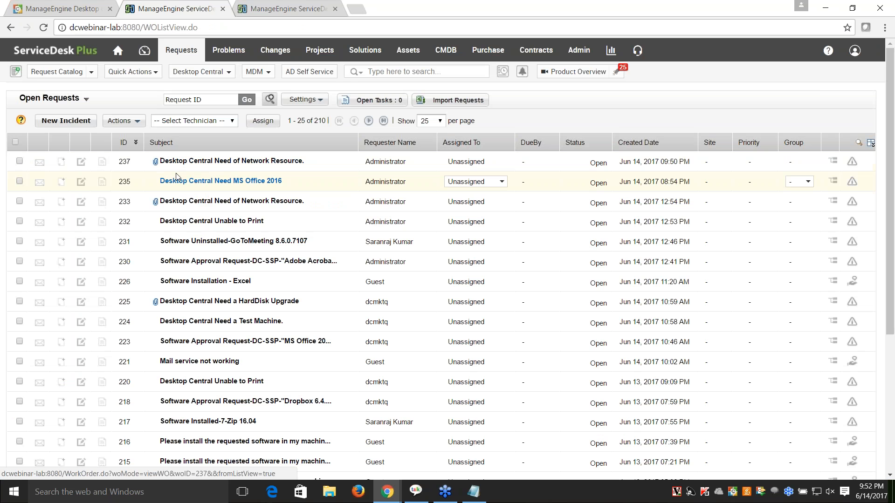
# Step: Return to Desktop Central's Help Desk Settings and examine the subject prefix, video recording options and maximum video attachment size
pyautogui.click(95, 11)
pyautogui.click(415, 221)
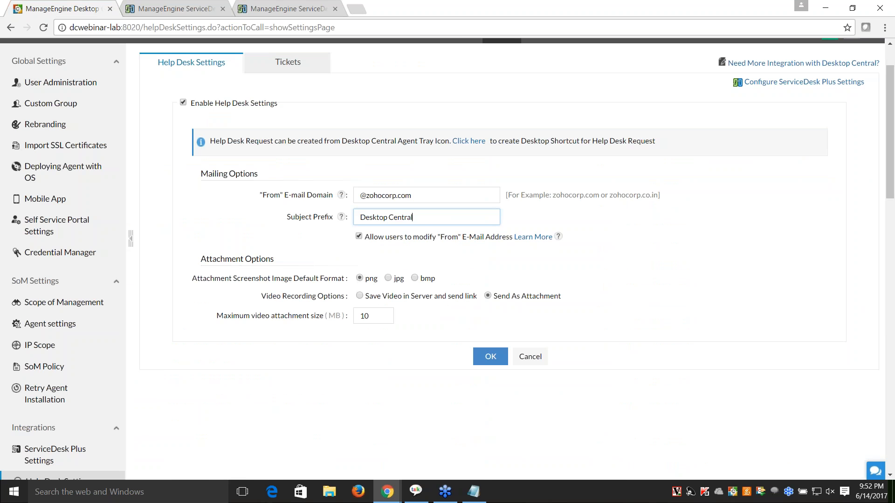
pyautogui.scroll(-1, 424, 221)
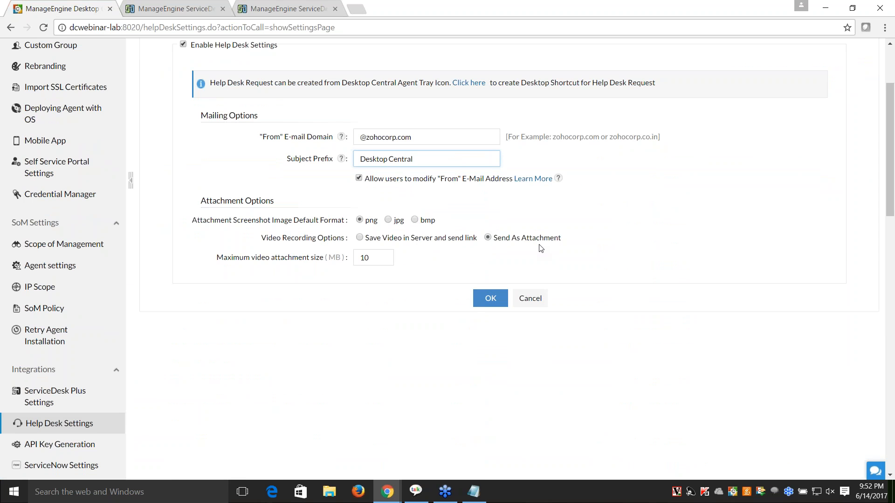
pyautogui.click(358, 258)
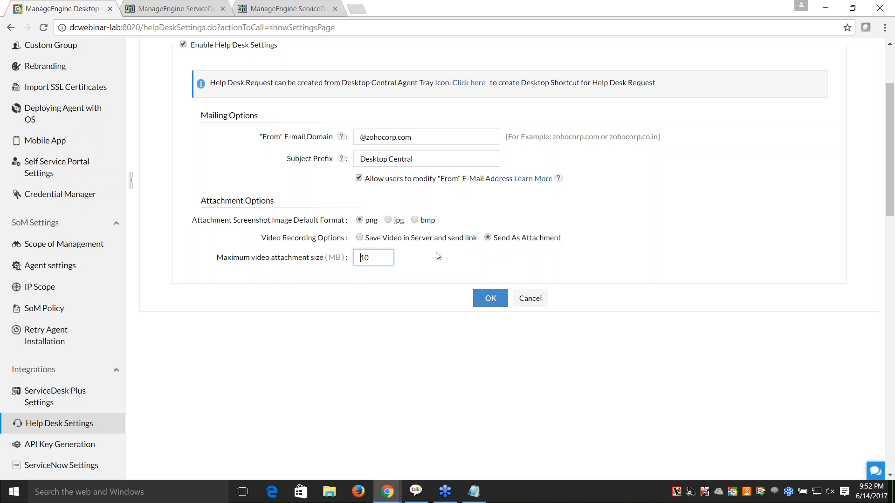
pyautogui.scroll(3, 194, 238)
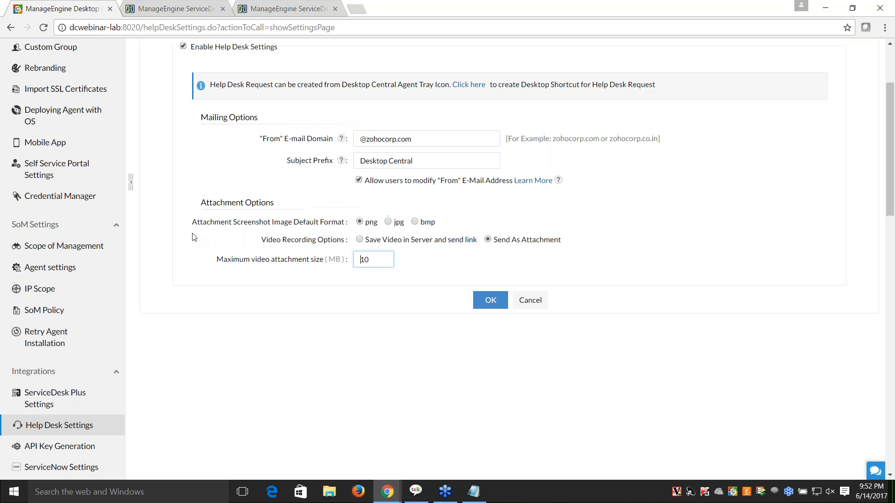
# Step: View the predefined help desk tickets, compare them with the subject list in the agent's Send Request form, and close the form
pyautogui.click(297, 125)
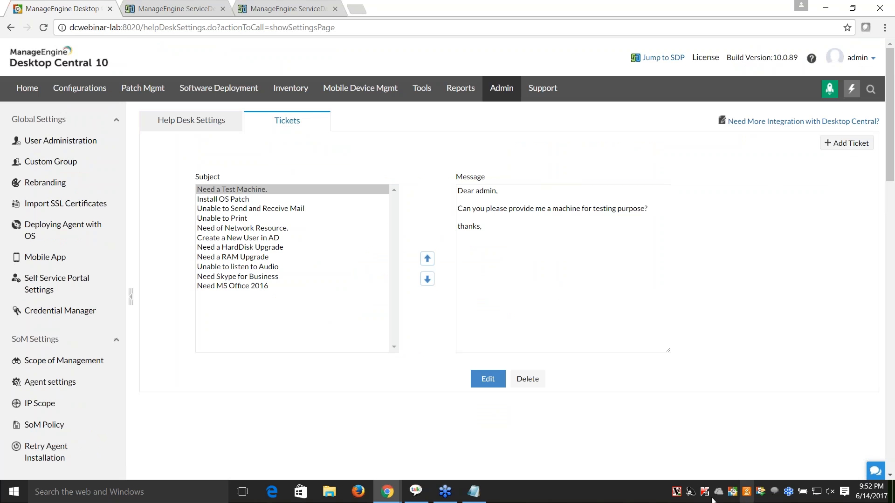
pyautogui.rightClick(762, 494)
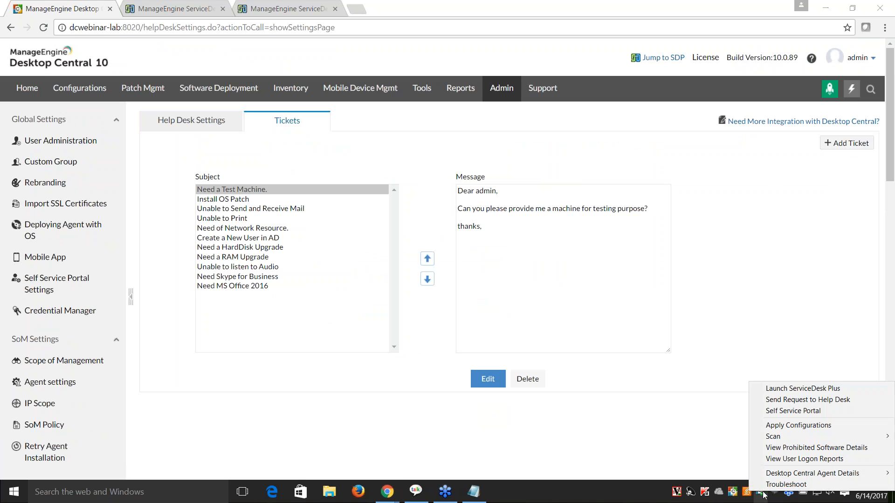
pyautogui.click(801, 399)
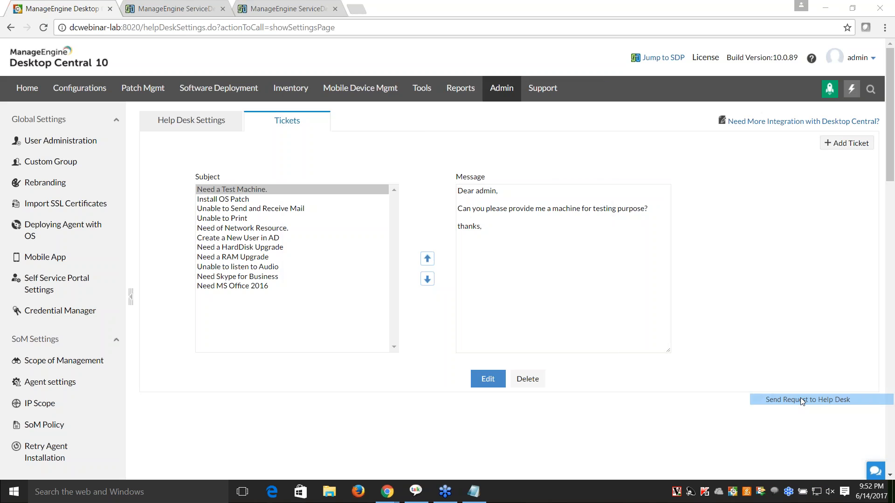
pyautogui.click(554, 200)
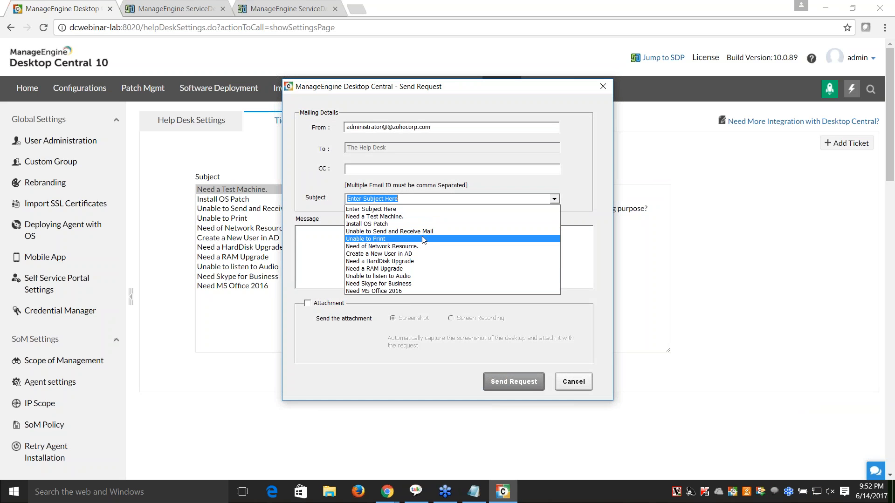
pyautogui.click(572, 227)
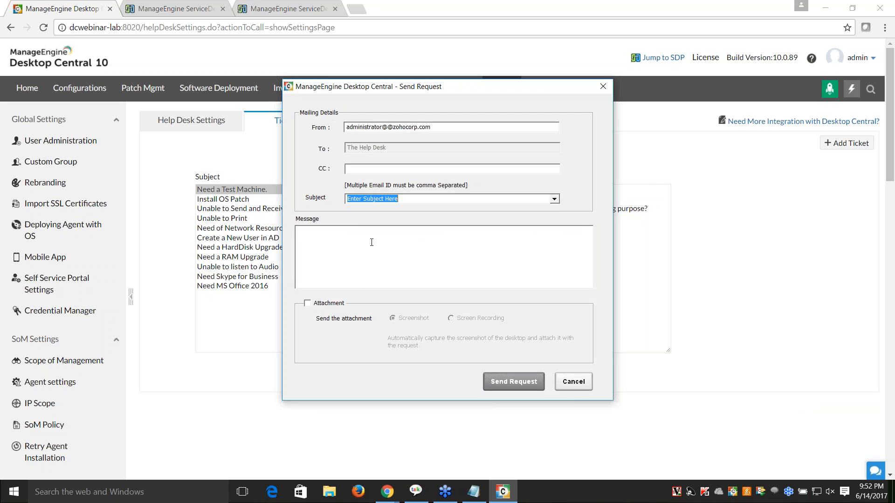
pyautogui.click(460, 237)
pyautogui.click(603, 87)
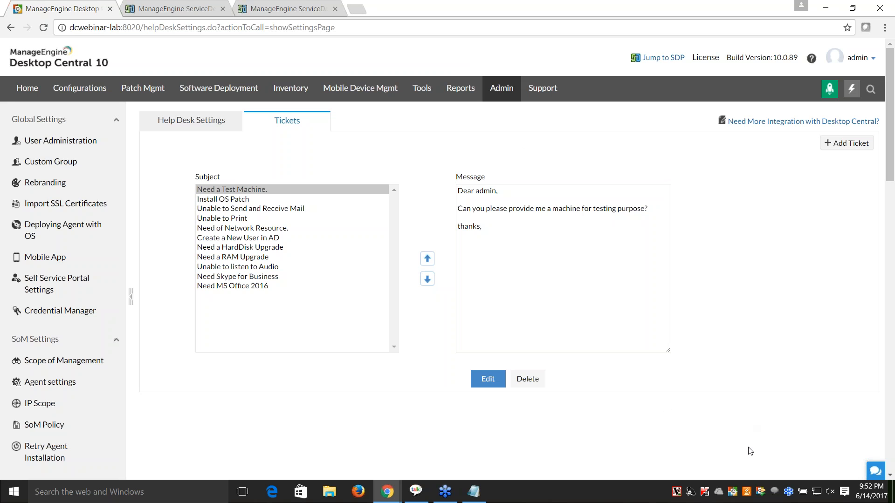
pyautogui.moveTo(758, 488)
pyautogui.hotkey('alt', 'Tab')
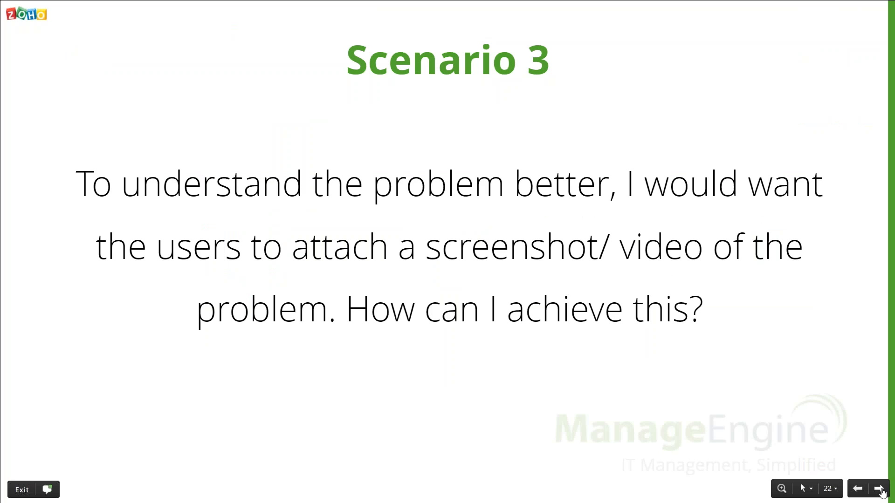
pyautogui.click(879, 489)
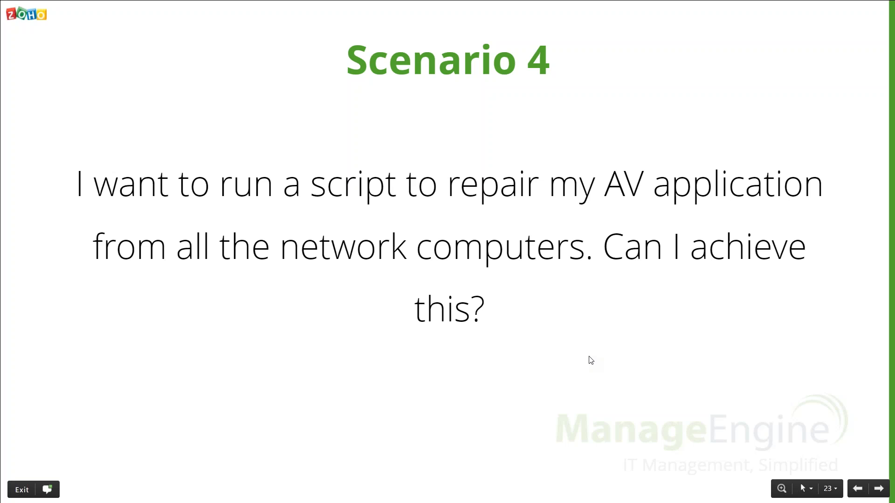
pyautogui.hotkey('alt', 'Tab')
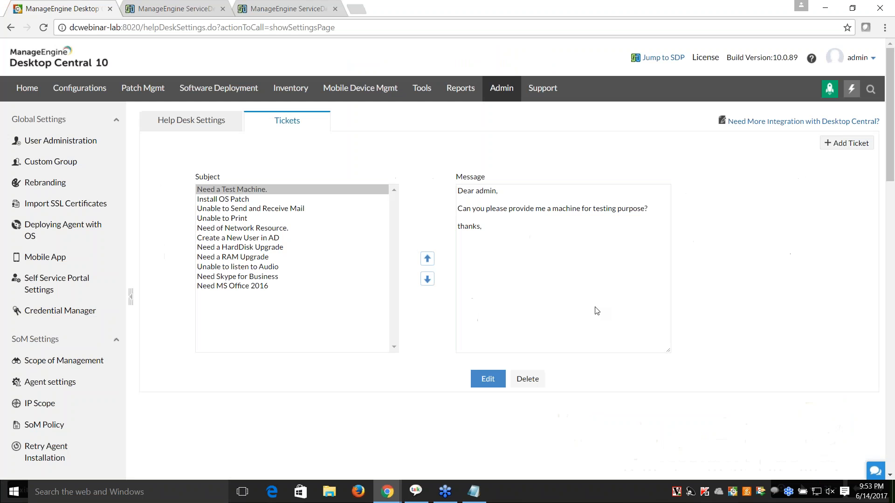
# Step: Open the Script Repository from Desktop Central's admin settings
pyautogui.click(497, 95)
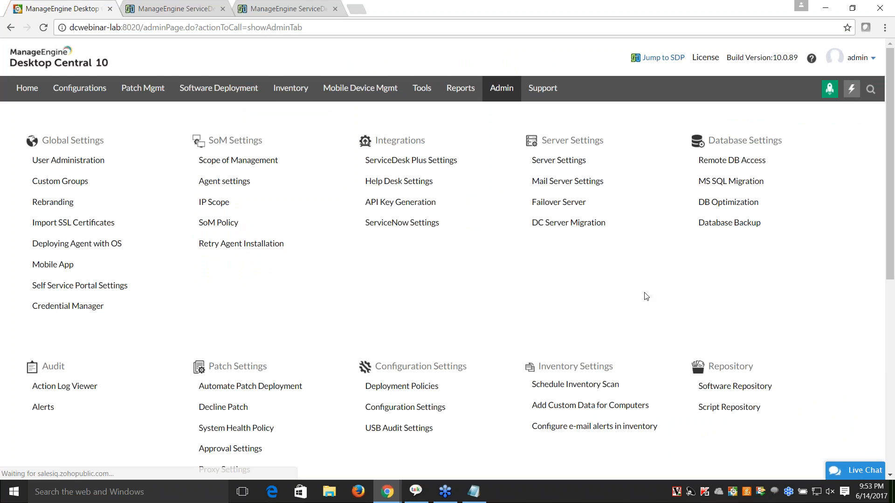
pyautogui.scroll(-4, 647, 296)
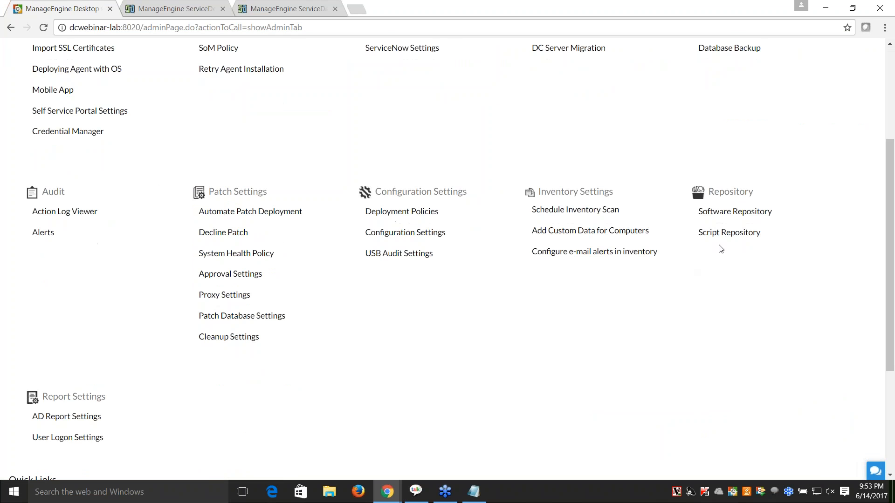
pyautogui.scroll(4, 726, 205)
pyautogui.scroll(-1, 726, 279)
pyautogui.scroll(-2, 725, 279)
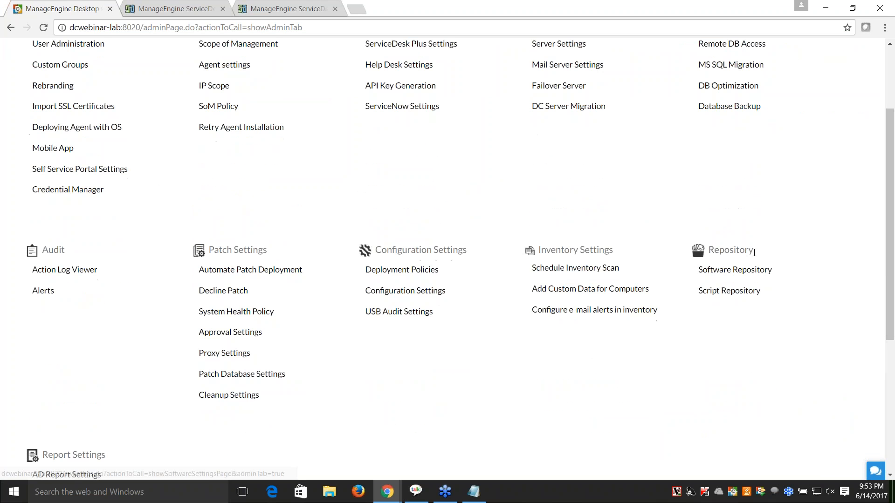
pyautogui.click(729, 290)
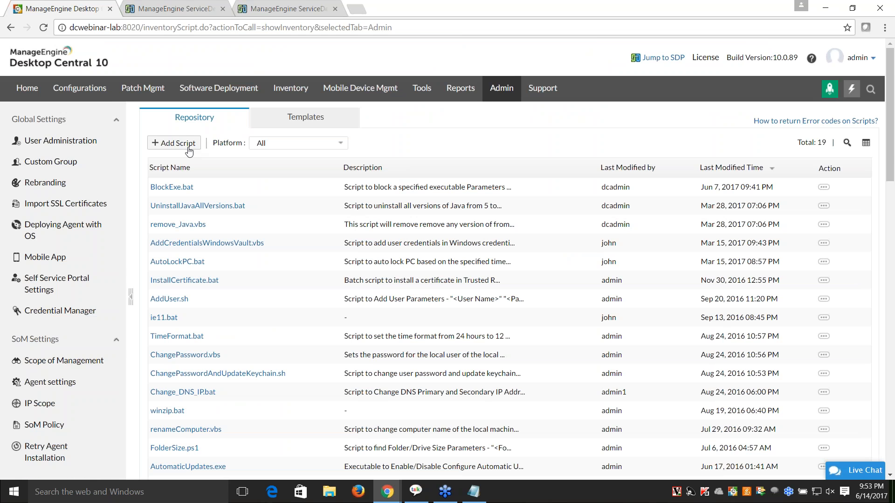
# Step: Browse the script templates, mark ChangeDomainName.vbs as a candidate to add, and return to the script repository
pyautogui.click(296, 124)
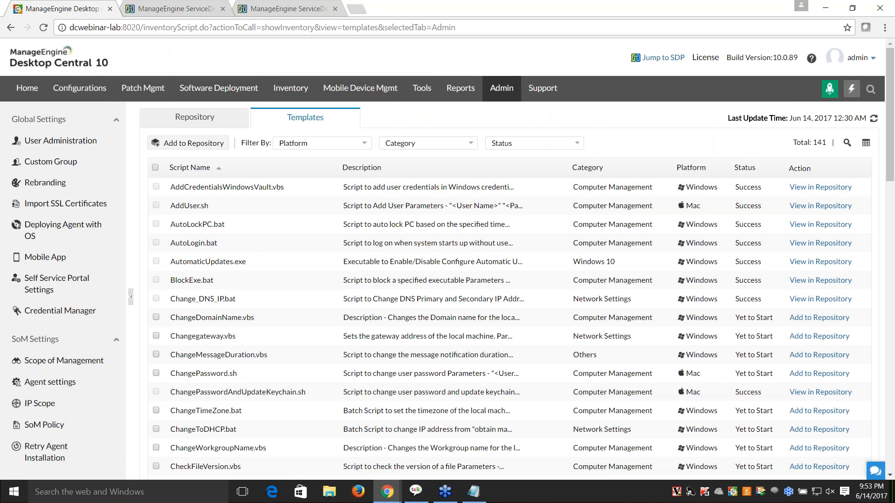
pyautogui.click(155, 318)
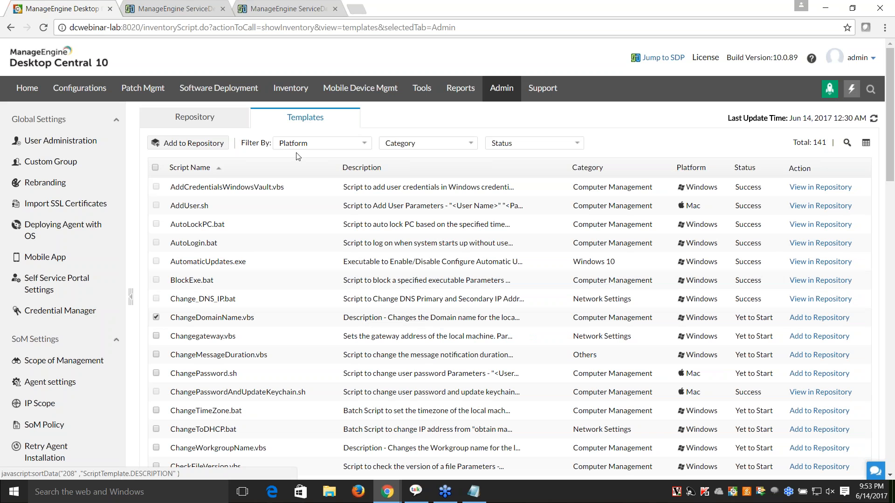
pyautogui.click(210, 118)
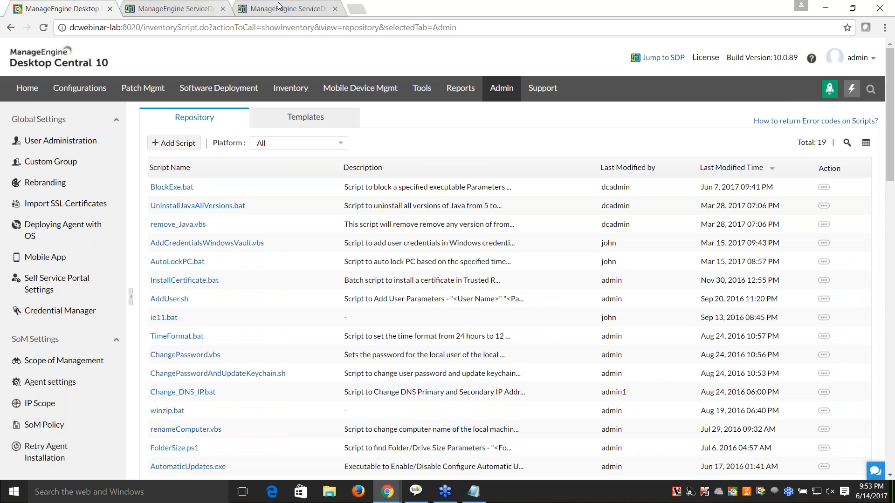
# Step: Switch to ServiceDesk Plus, reverse the open requests' ID sort order, and open the Desktop Central Need MS Office 2016 request with ID 20
pyautogui.click(201, 8)
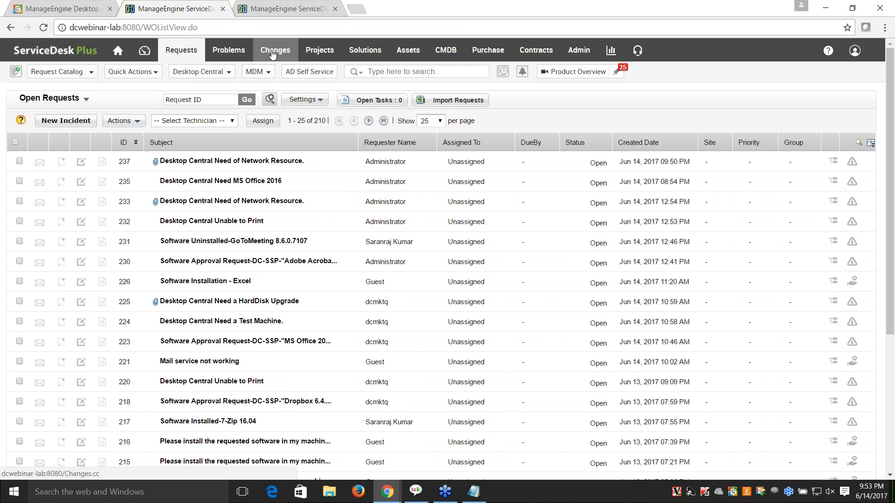
pyautogui.moveTo(266, 186)
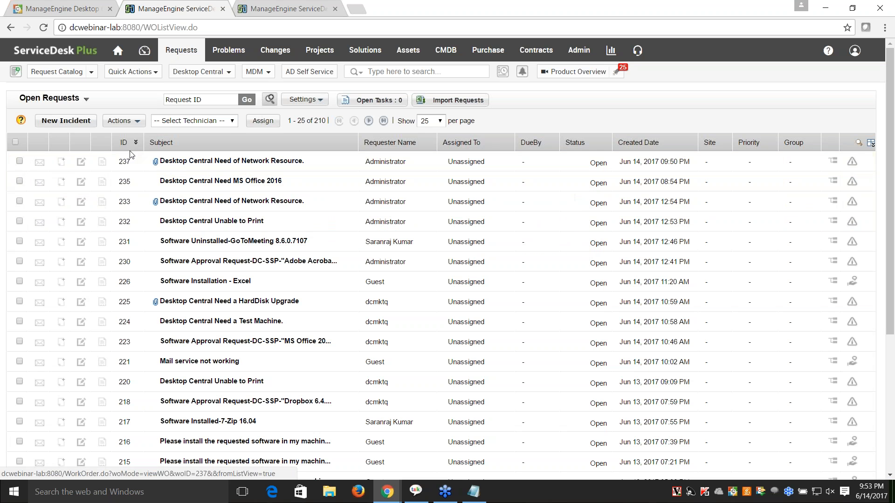
pyautogui.click(134, 144)
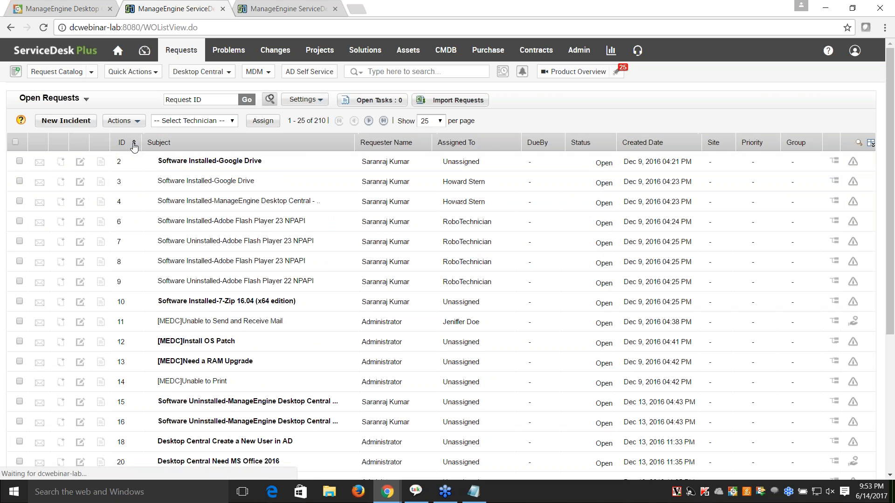
pyautogui.moveTo(290, 307)
pyautogui.scroll(-3, 290, 306)
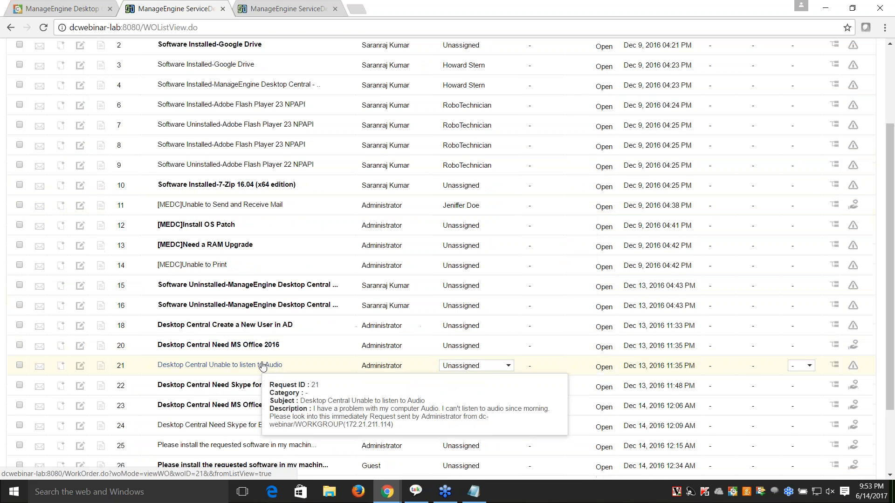
pyautogui.click(261, 346)
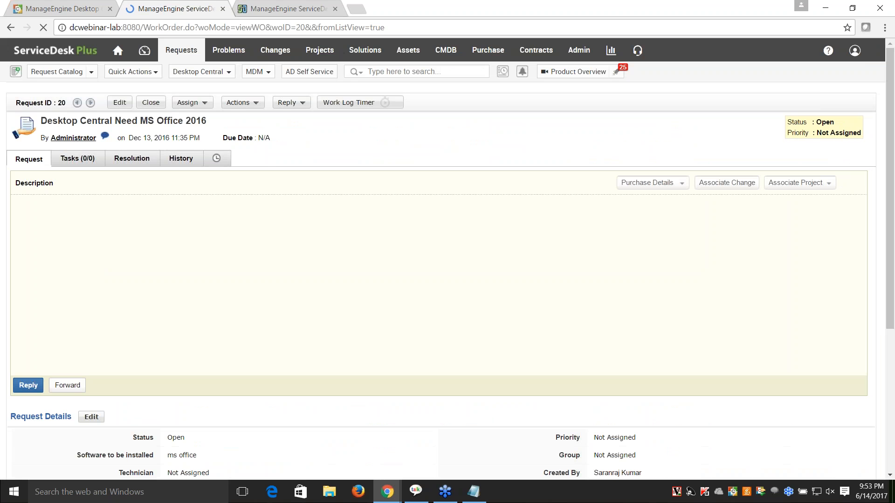
# Step: Prepare a Run Script task on the request with Change_DNS_IP.bat, installed for Workstation, and close the form without saving
pyautogui.click(257, 107)
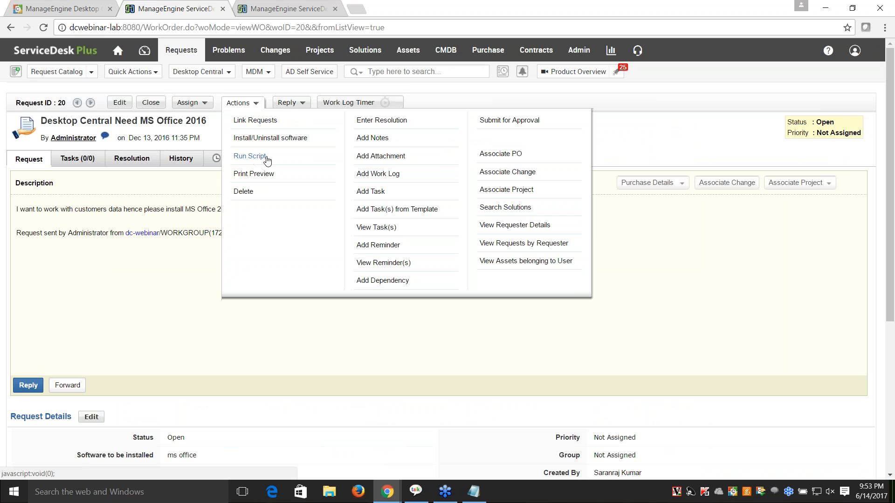
pyautogui.click(247, 156)
pyautogui.click(209, 218)
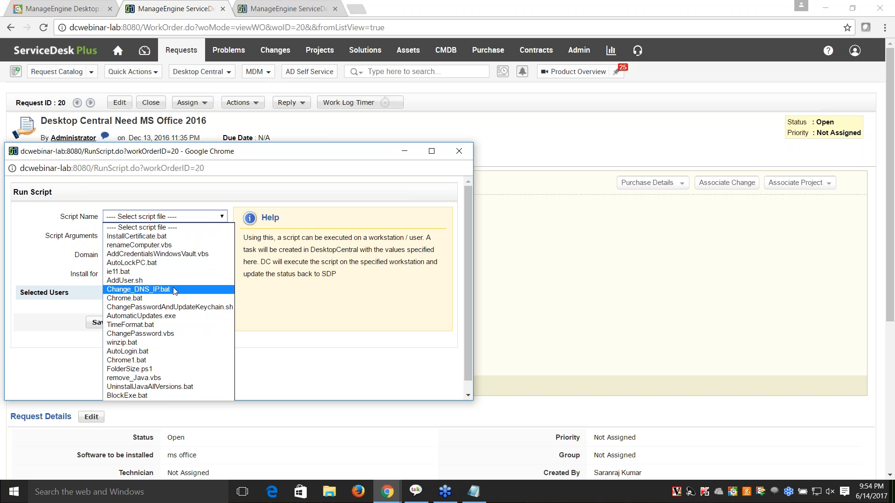
pyautogui.click(174, 290)
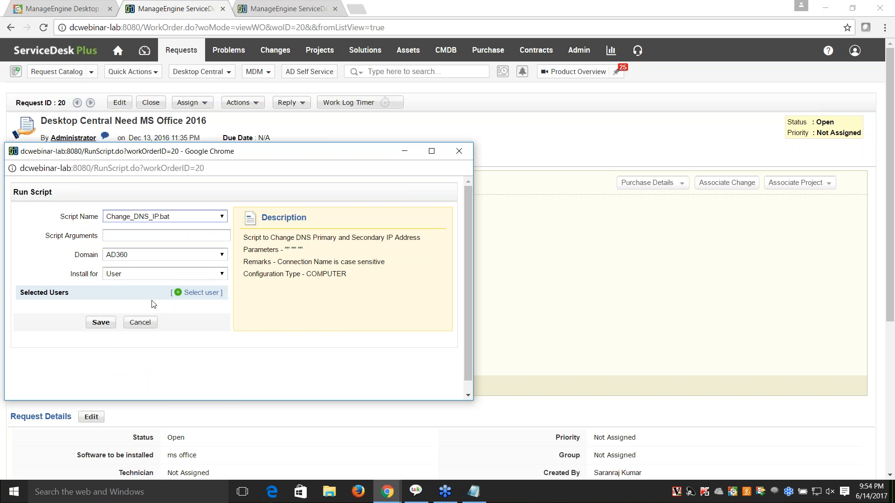
pyautogui.click(196, 275)
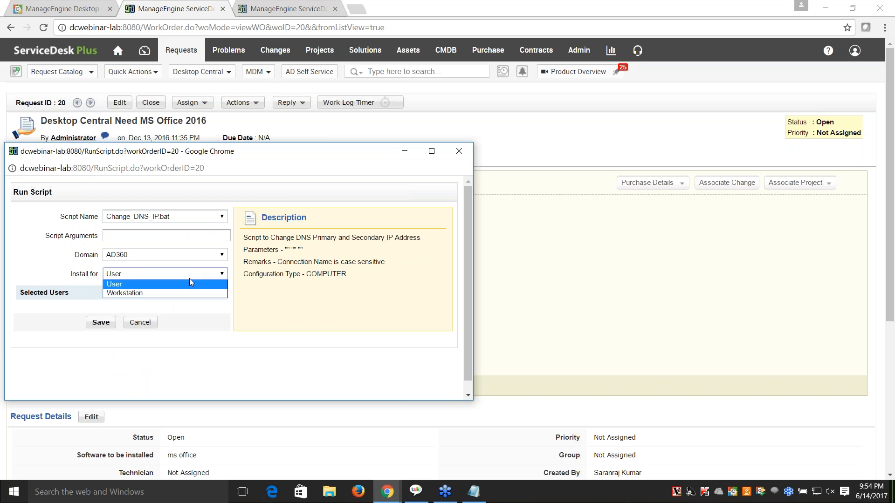
pyautogui.click(177, 294)
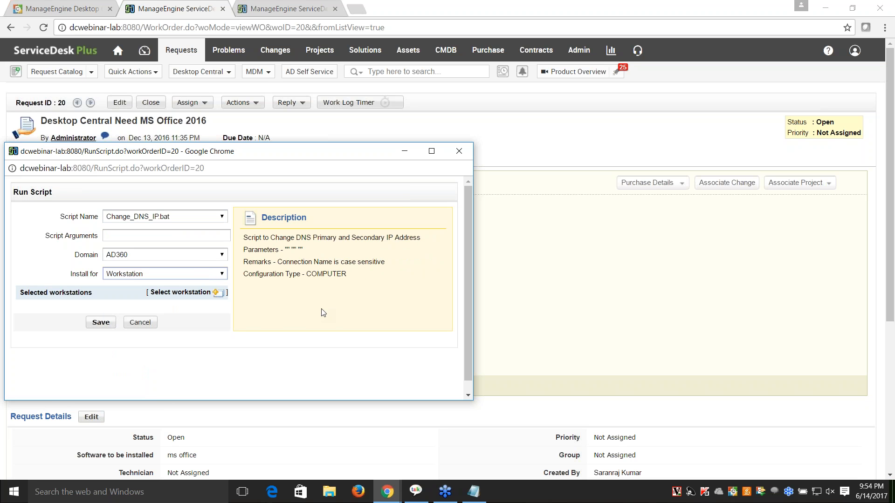
pyautogui.click(459, 152)
pyautogui.hotkey('alt', 'Tab')
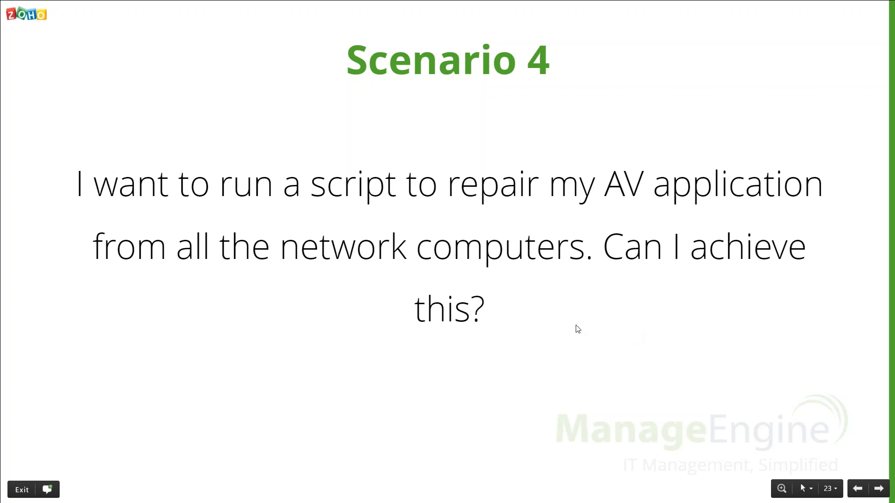
pyautogui.click(878, 489)
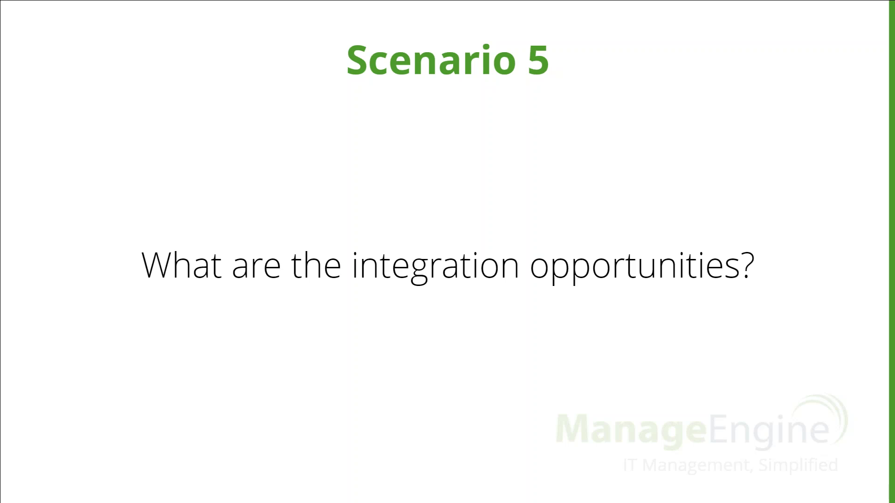
# Step: Return to Desktop Central, open the ServiceNow integration settings, and try enabling the integration and selecting the ServiceNow URL field
pyautogui.hotkey('alt', 'Tab')
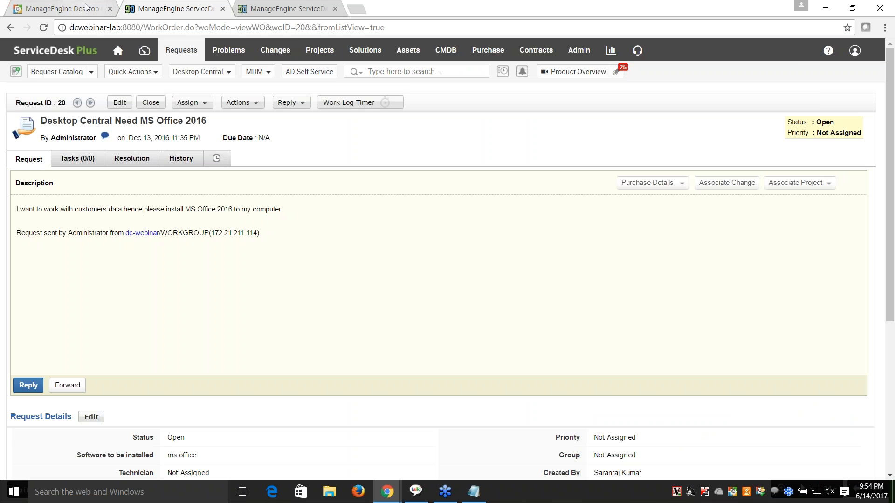
pyautogui.click(86, 6)
pyautogui.click(491, 96)
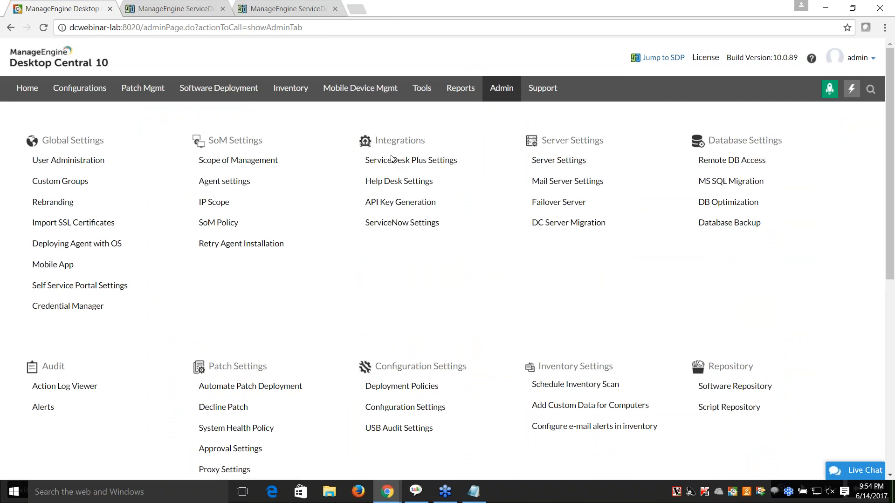
pyautogui.click(403, 227)
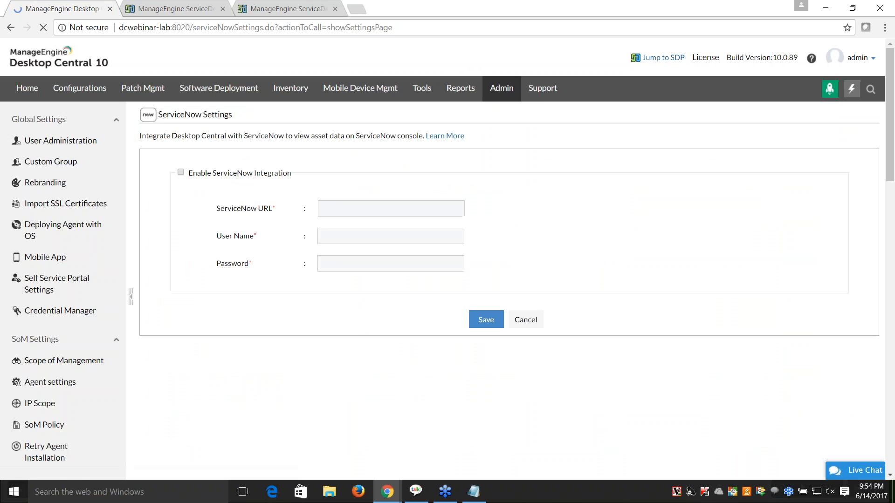
pyautogui.click(193, 173)
pyautogui.click(352, 208)
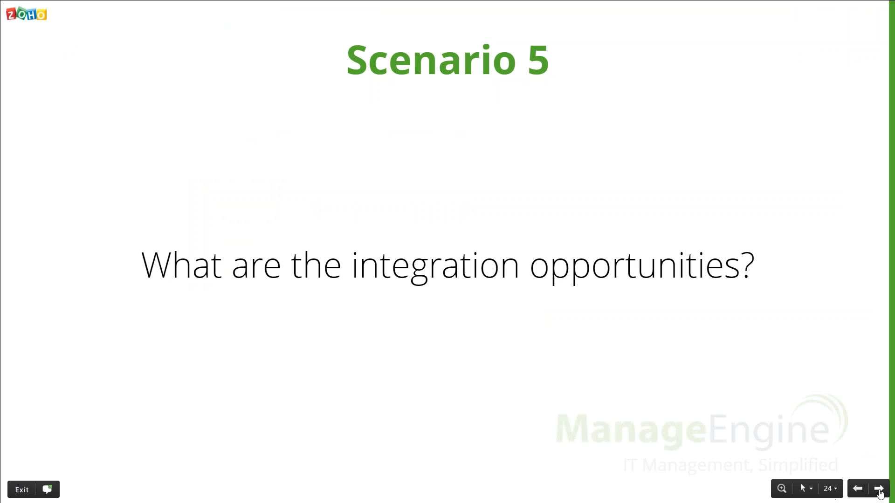
pyautogui.click(879, 489)
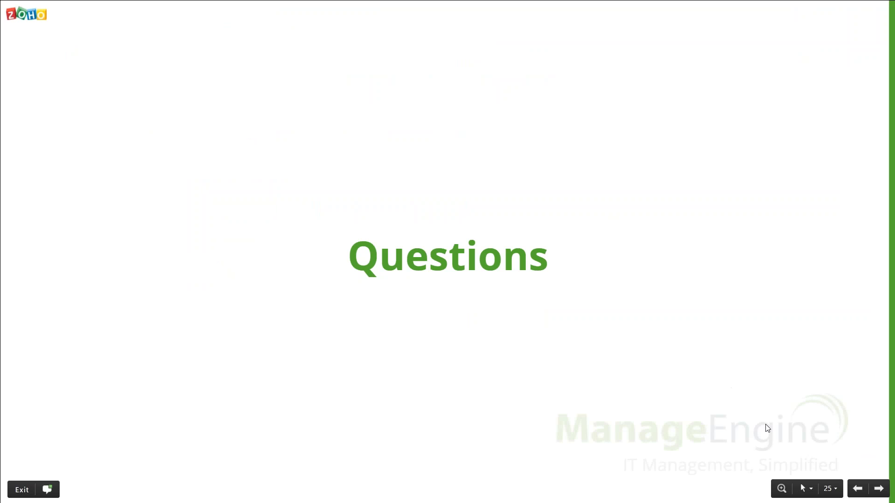
pyautogui.click(882, 493)
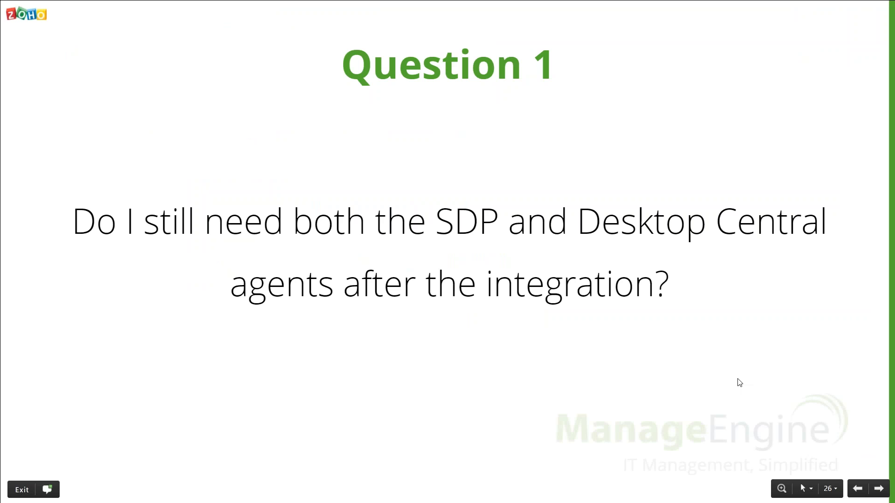
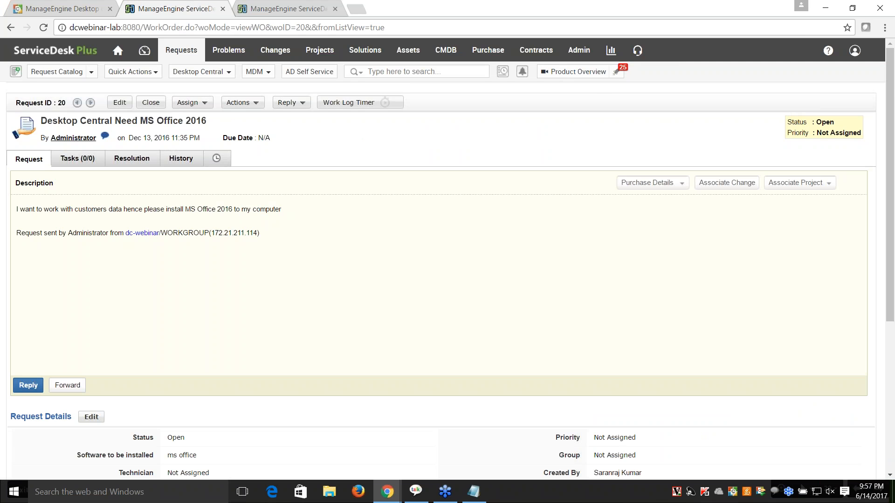
# Step: Open the RoboTechnician record for editing in the ServiceDesk Plus technician list and enable login for this technician
pyautogui.click(579, 50)
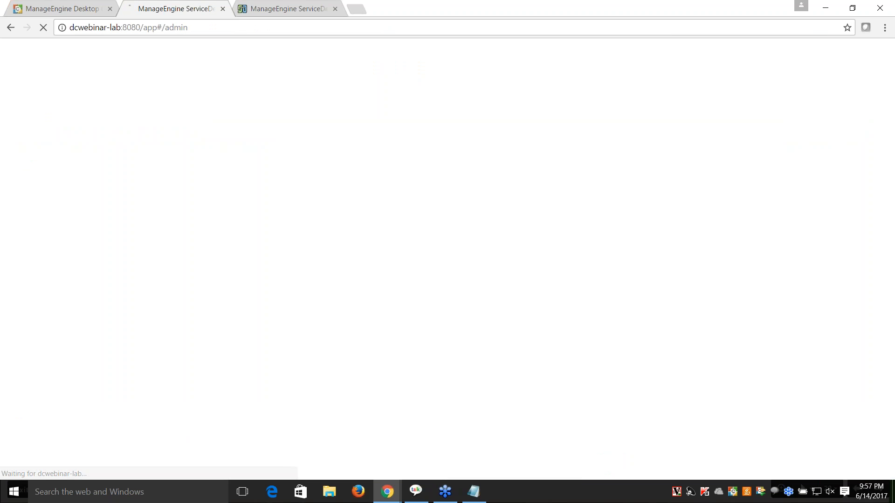
pyautogui.click(804, 199)
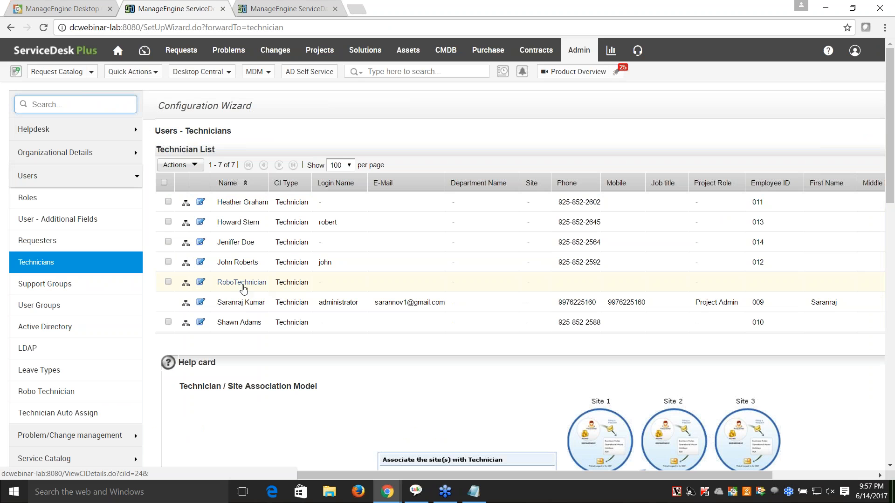
pyautogui.click(203, 283)
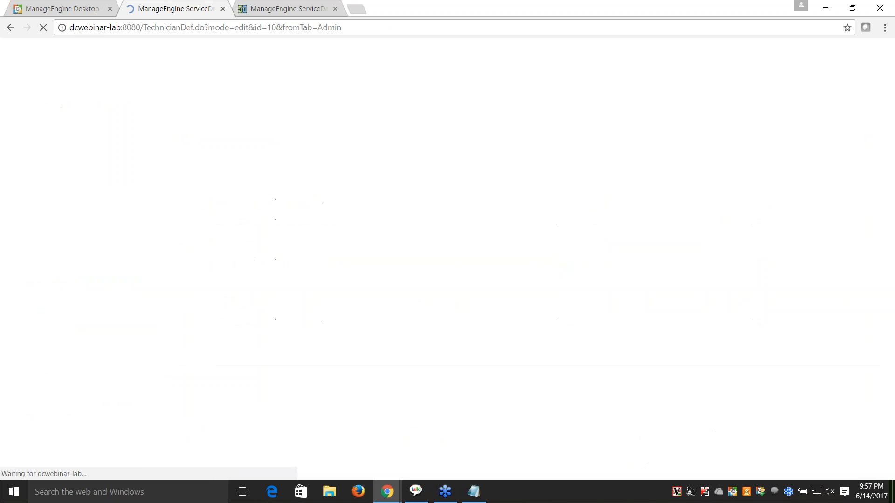
pyautogui.scroll(-11, 585, 259)
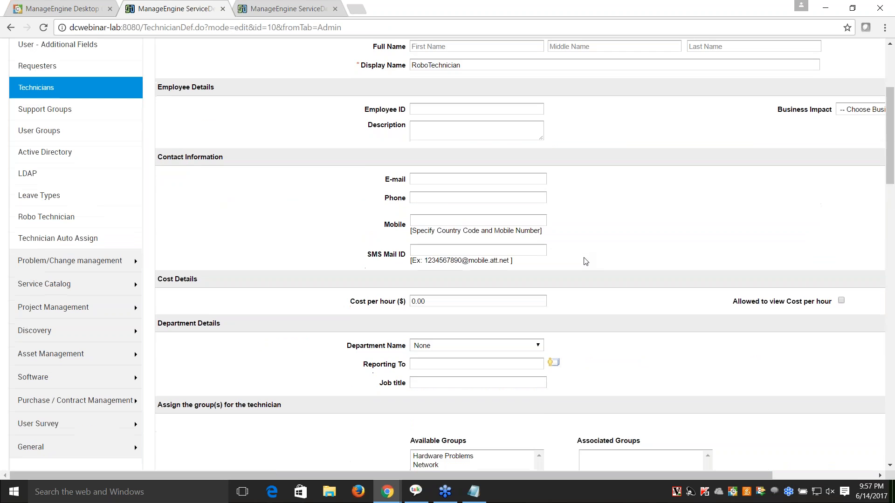
pyautogui.click(166, 232)
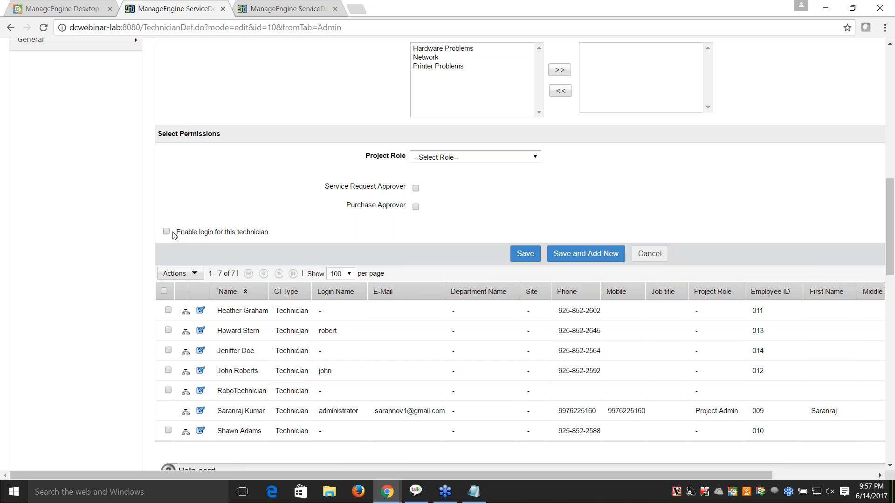
# Step: Examine the technician's login details, privileges and Desktop and MDM plugin access option, and display the available Desktop Central functions
pyautogui.scroll(-6, 542, 257)
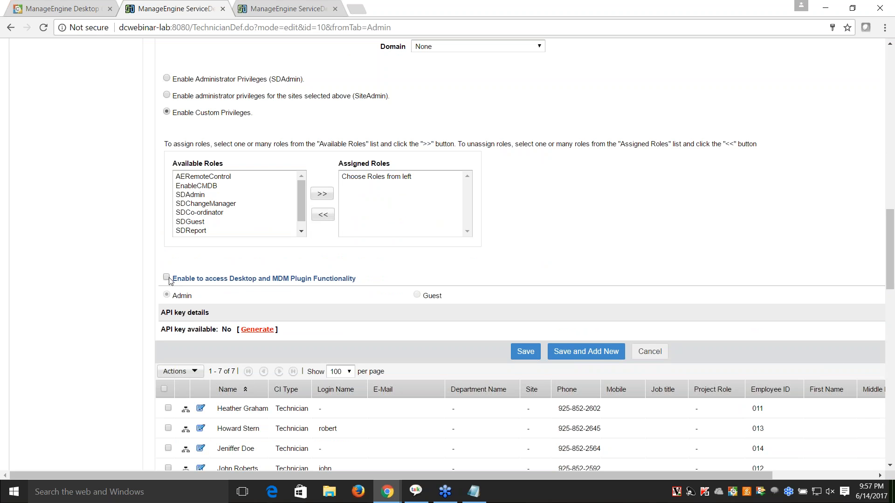
pyautogui.scroll(4, 577, 224)
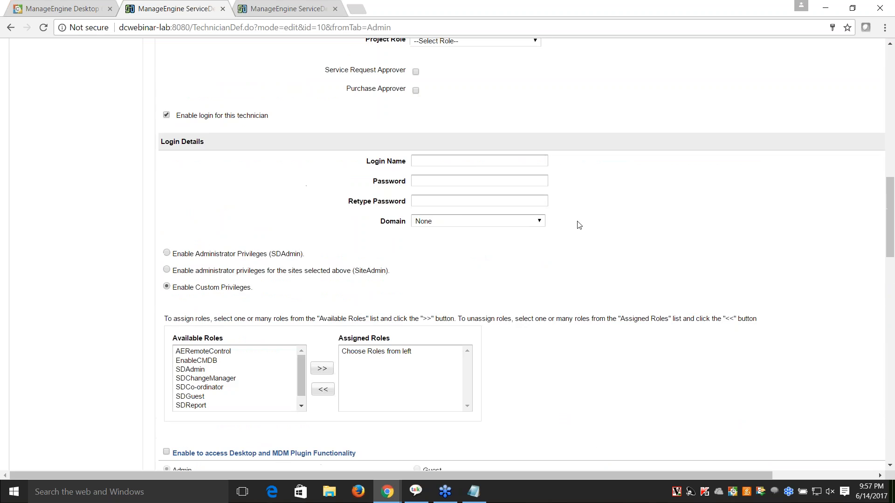
pyautogui.scroll(1, 580, 225)
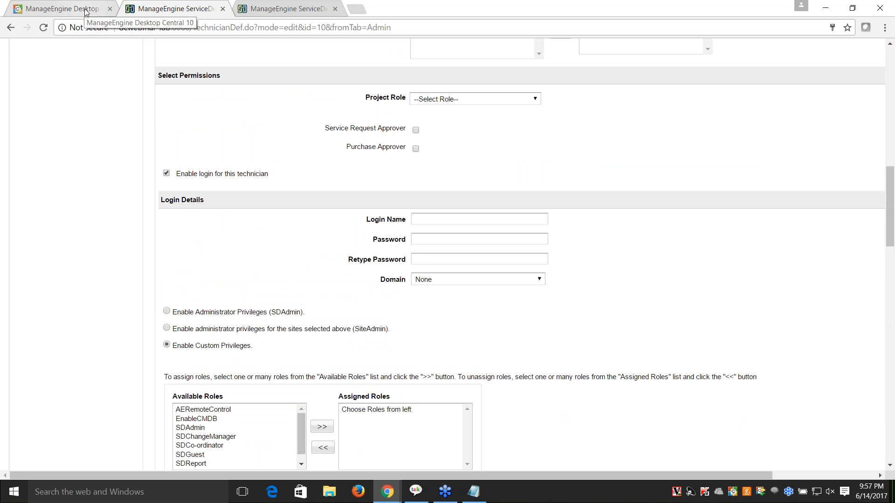
pyautogui.scroll(14, 278, 152)
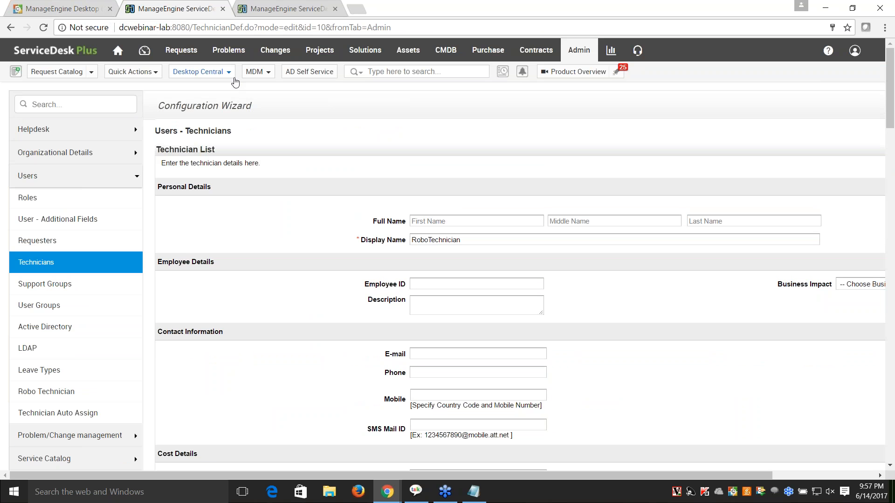
pyautogui.click(230, 75)
pyautogui.moveTo(231, 93)
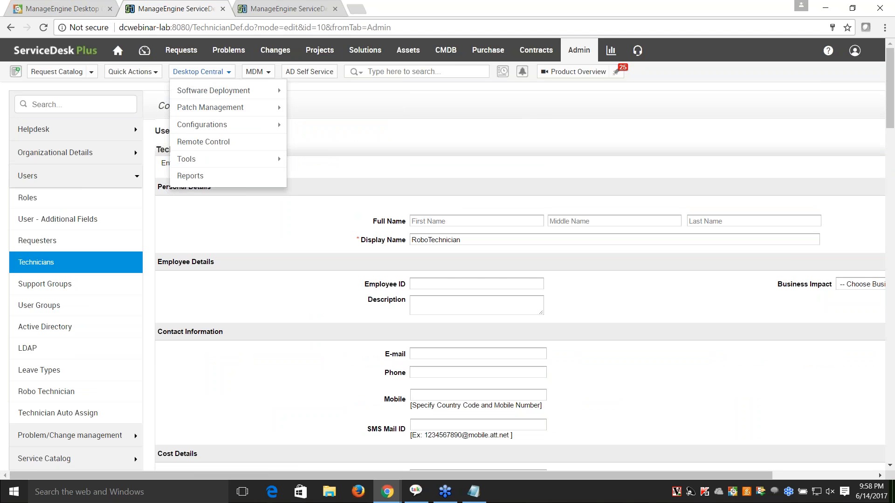
pyautogui.hotkey('alt', 'Tab')
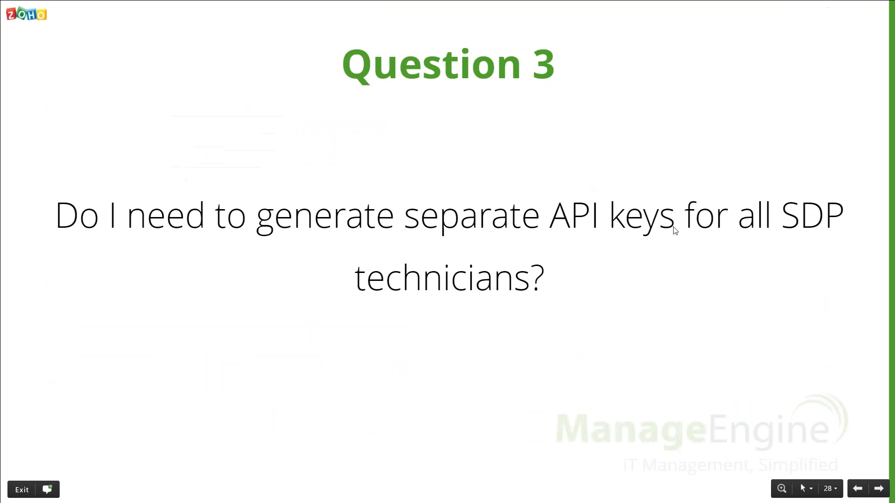
pyautogui.click(878, 489)
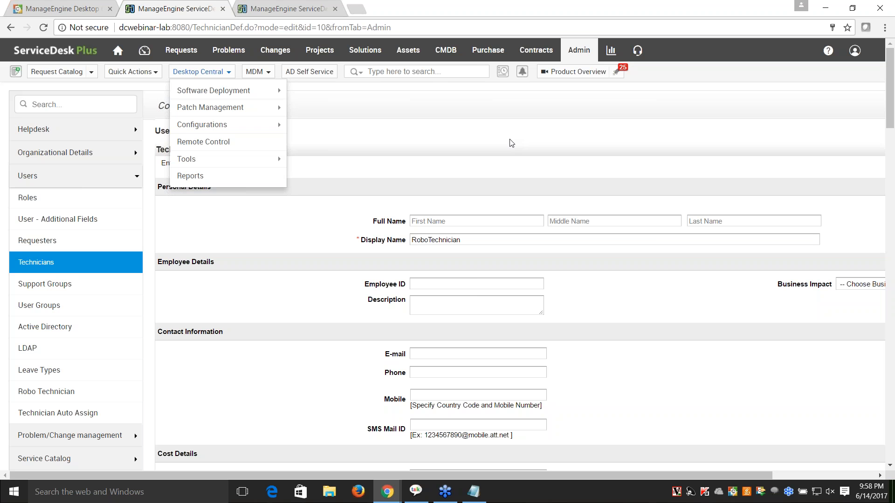
pyautogui.hotkey('alt', 'Tab')
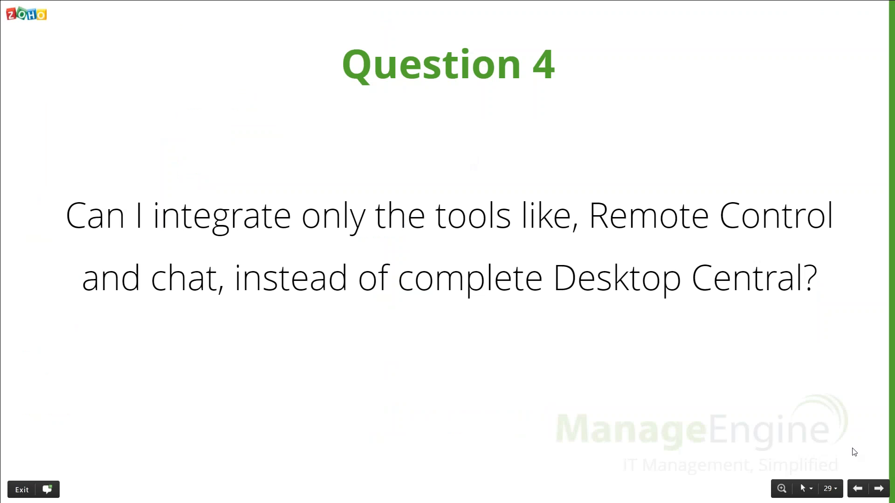
pyautogui.click(880, 489)
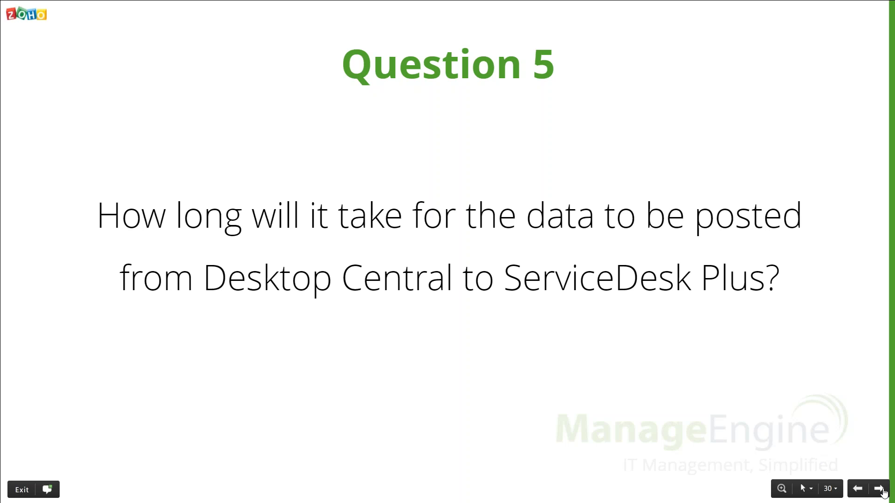
pyautogui.click(883, 491)
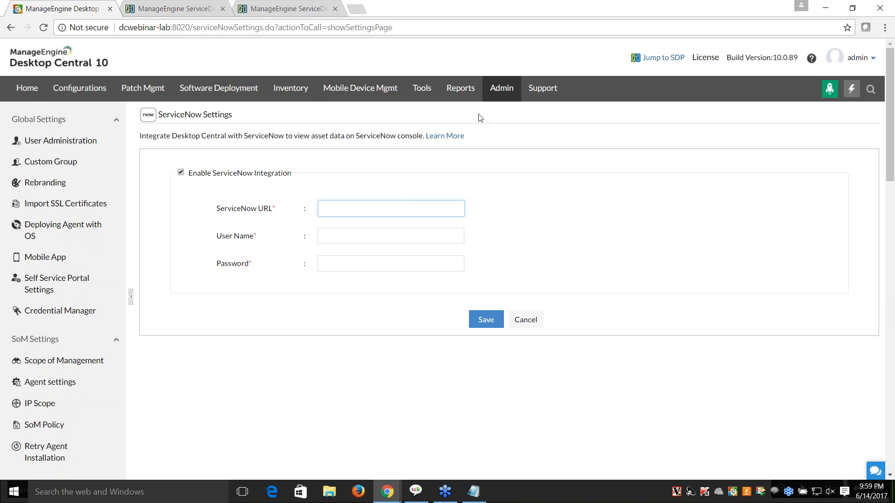
# Step: Open the Active Directory sync settings of the SoM Policy in Desktop Central's administration area
pyautogui.click(500, 90)
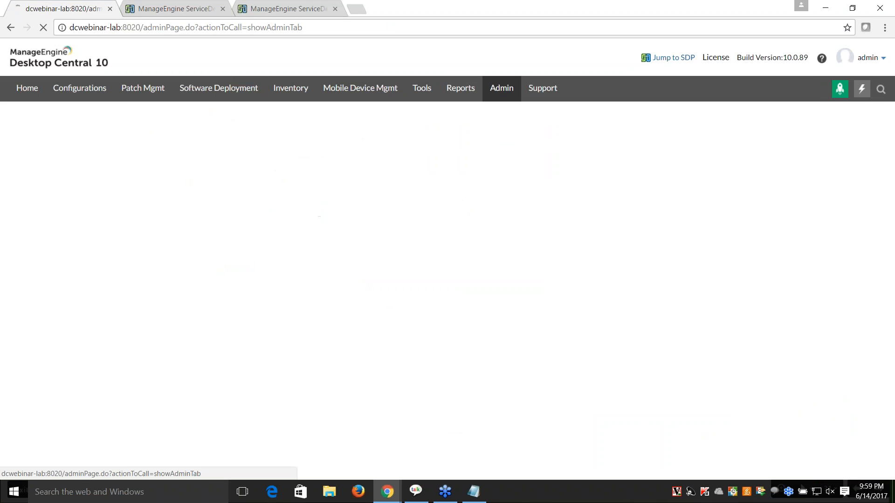
pyautogui.click(219, 222)
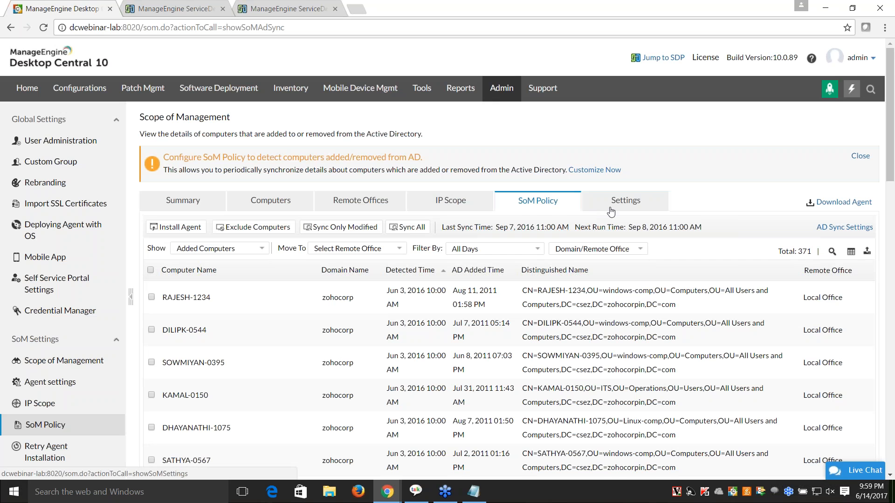
pyautogui.click(839, 228)
pyautogui.scroll(-3, 533, 237)
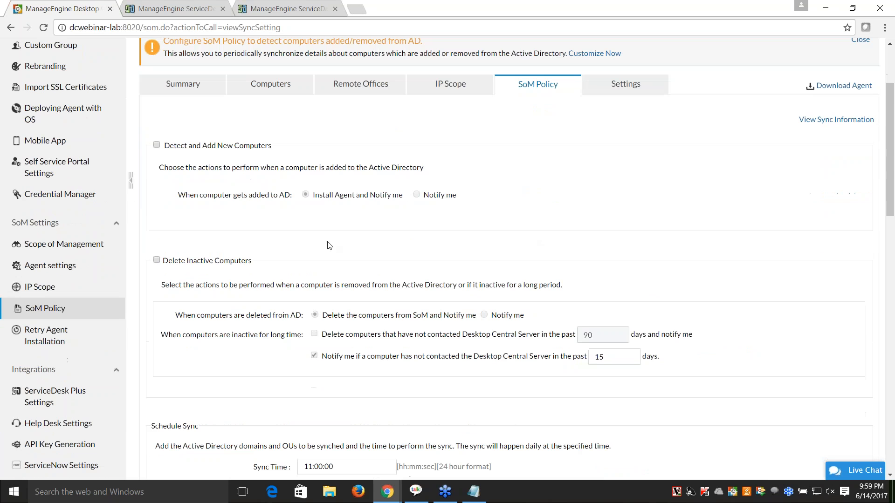
# Step: Enable Detect and Add New Computers and Delete Inactive Computers in the sync settings, and leave unsaved for the managed computers list
pyautogui.click(157, 145)
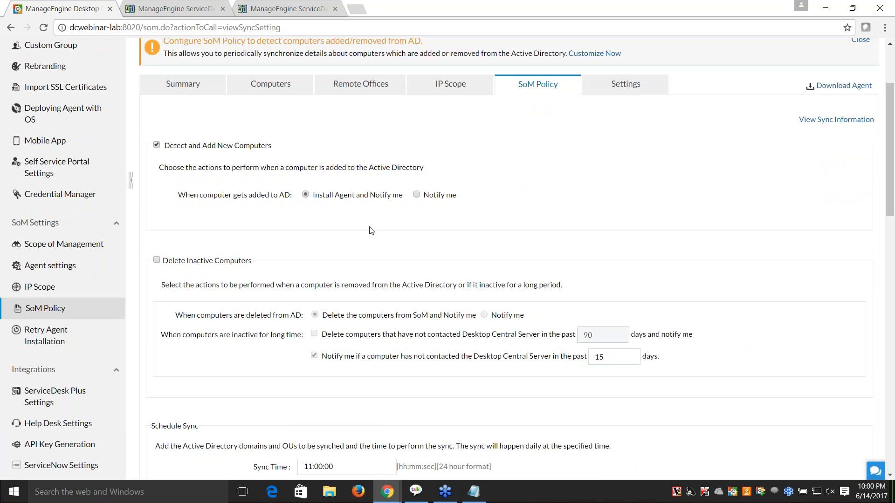
pyautogui.click(156, 259)
pyautogui.scroll(-1, 343, 282)
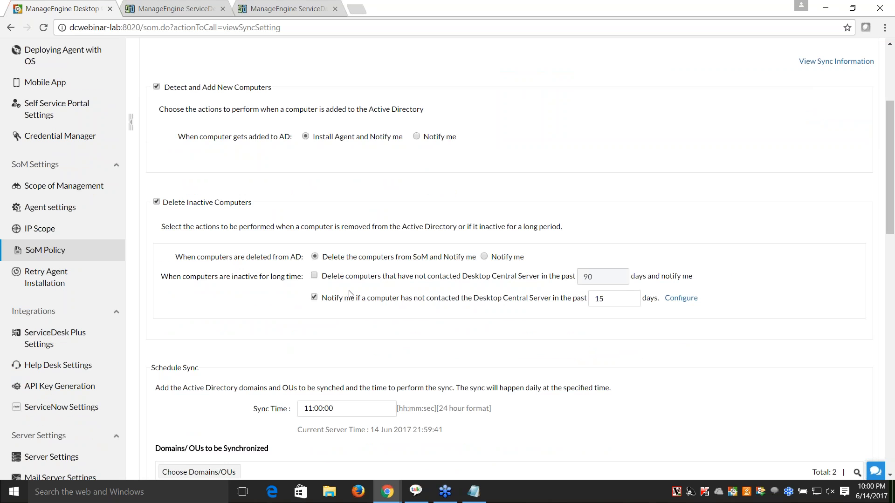
pyautogui.scroll(3, 583, 252)
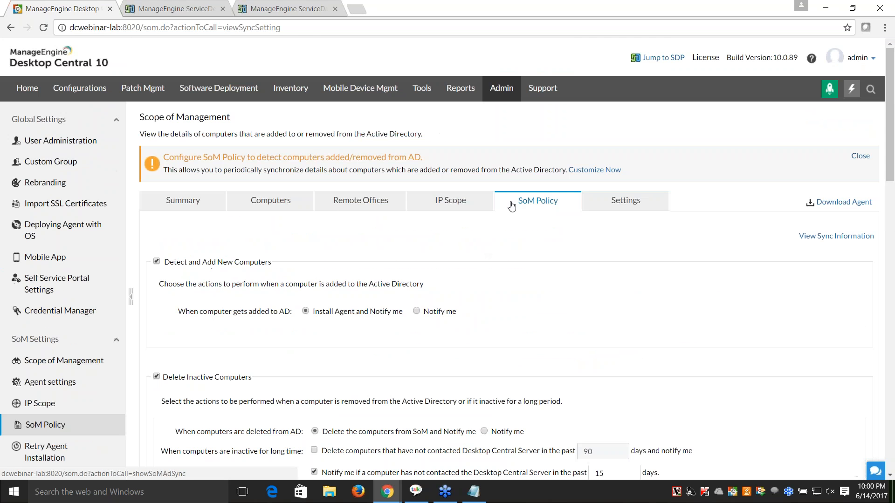
pyautogui.click(276, 204)
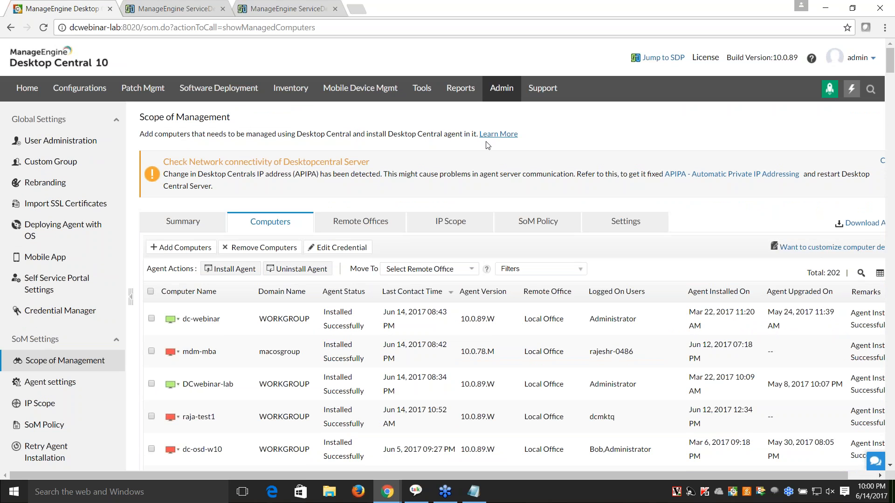
# Step: Open the ServiceDesk Plus integration settings and set the action for computers removed from SoM to Remove the Asset
pyautogui.click(506, 95)
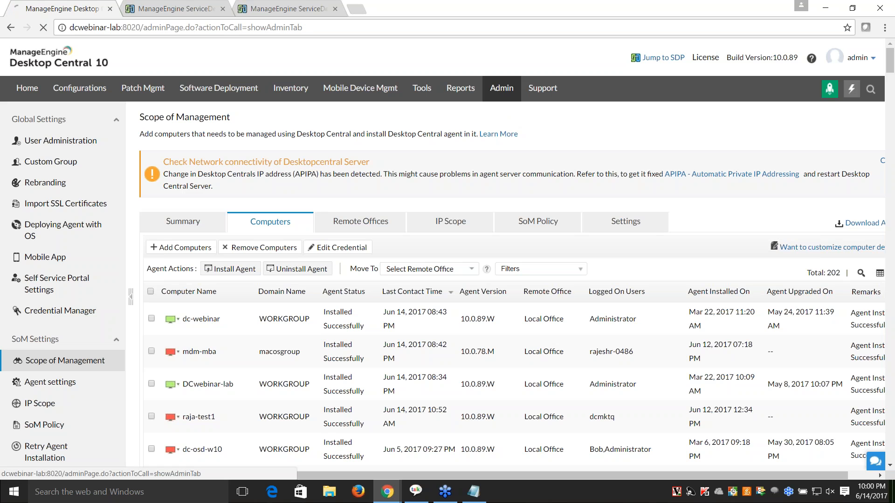
pyautogui.click(425, 160)
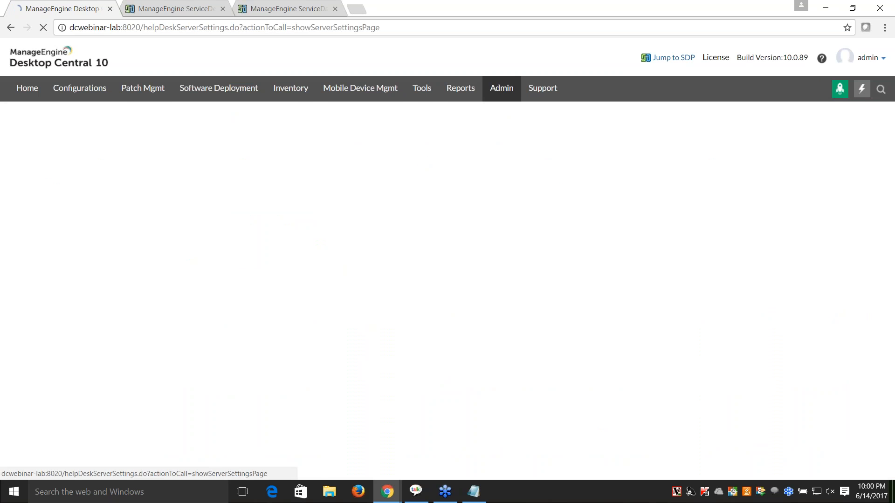
pyautogui.scroll(-4, 513, 189)
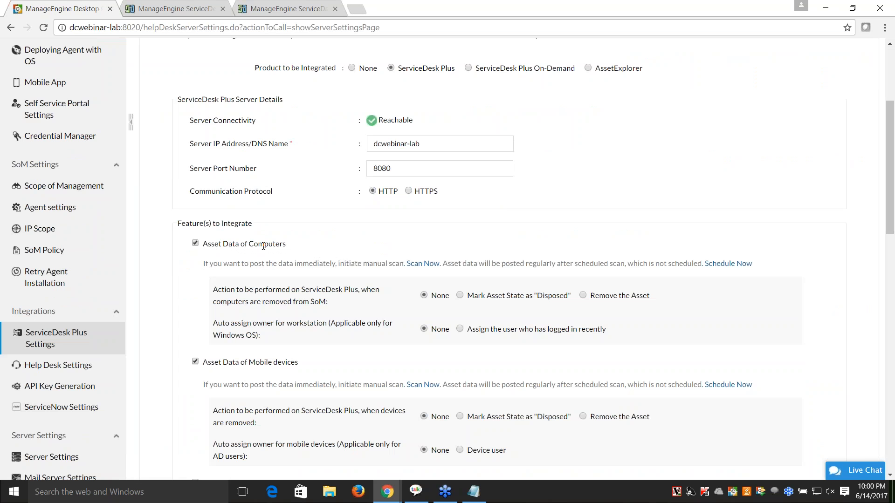
pyautogui.scroll(-1, 278, 244)
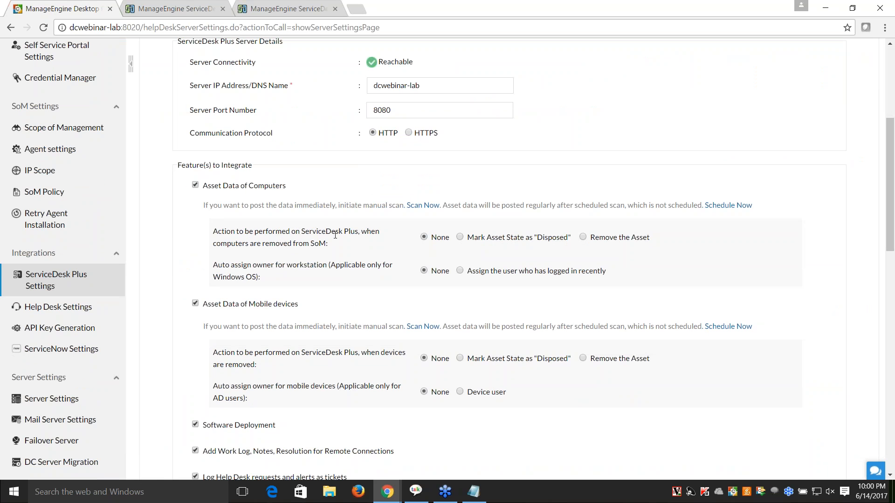
pyautogui.moveTo(252, 243); pyautogui.dragTo(328, 243)
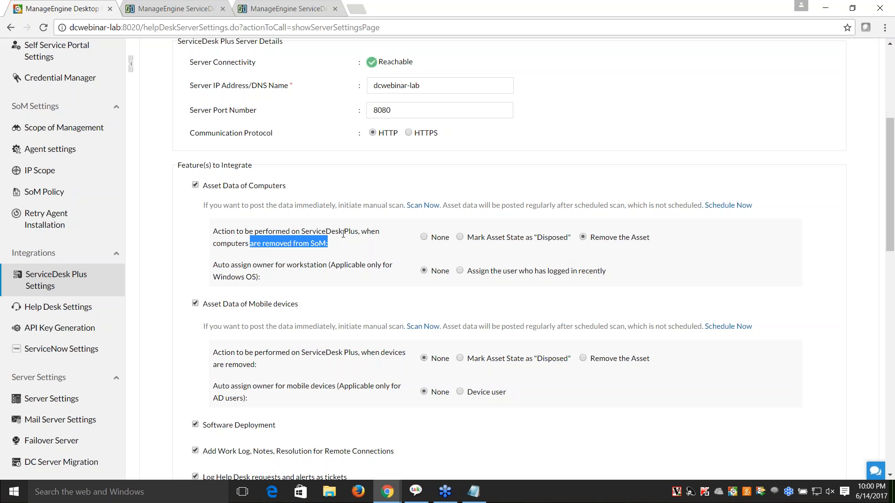
pyautogui.scroll(4, 448, 154)
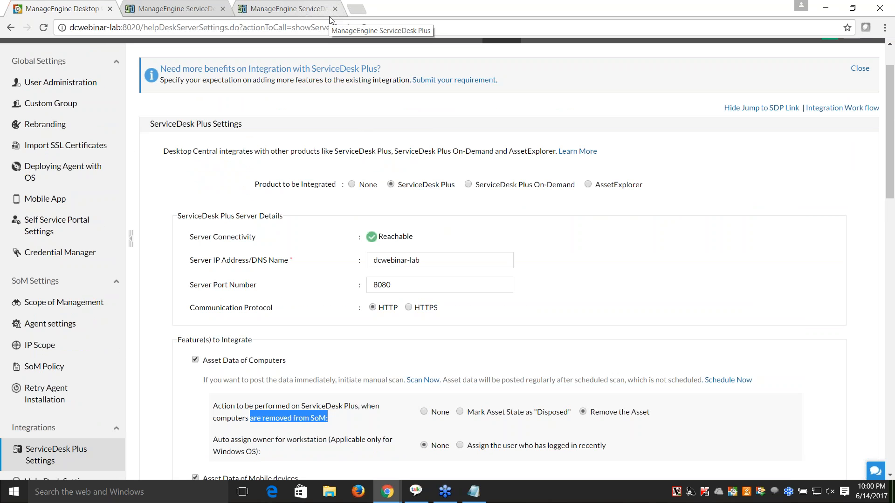
pyautogui.hotkey('alt', 'Tab')
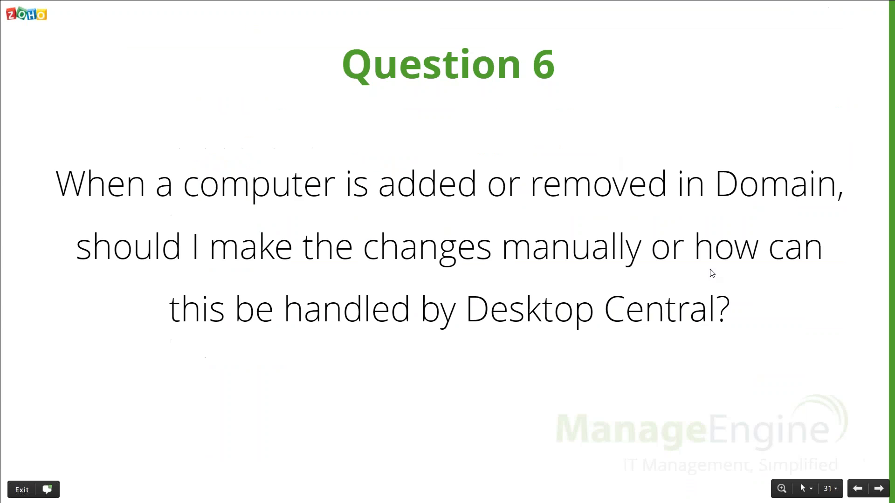
pyautogui.click(883, 489)
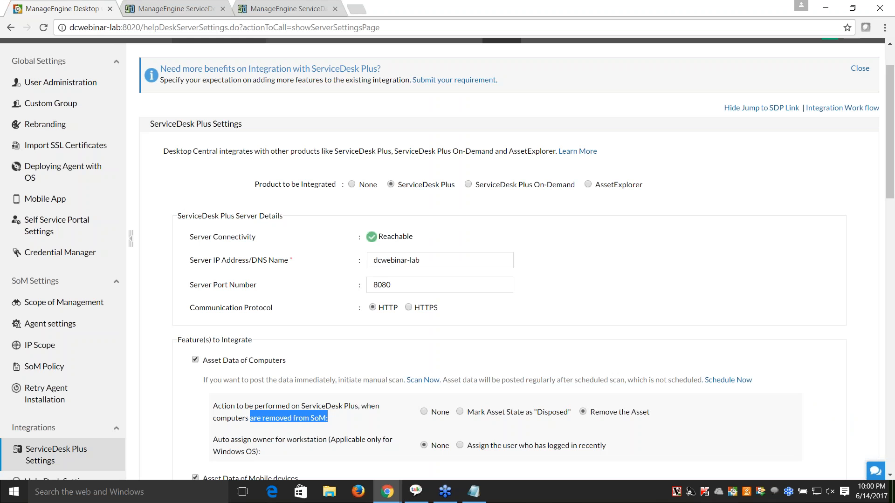
# Step: Switch to ServiceDesk Plus and examine the available Desktop Central functions, including the Patch Management options
pyautogui.click(196, 13)
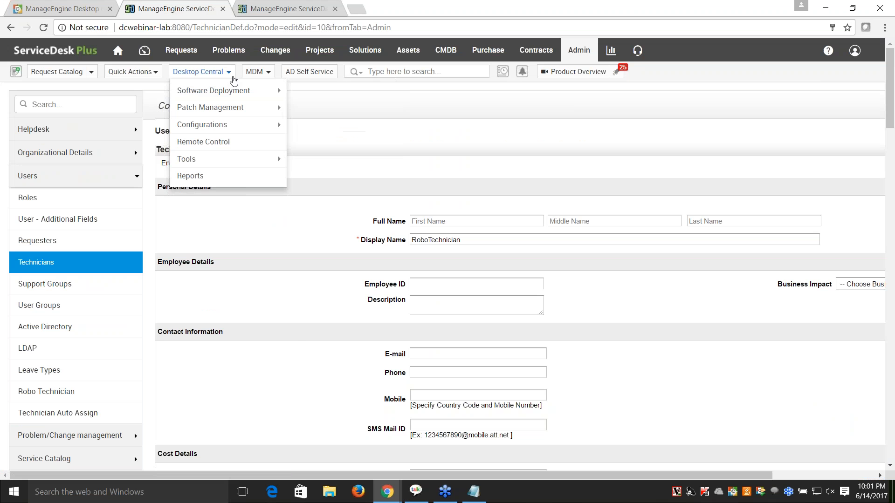
pyautogui.moveTo(232, 106)
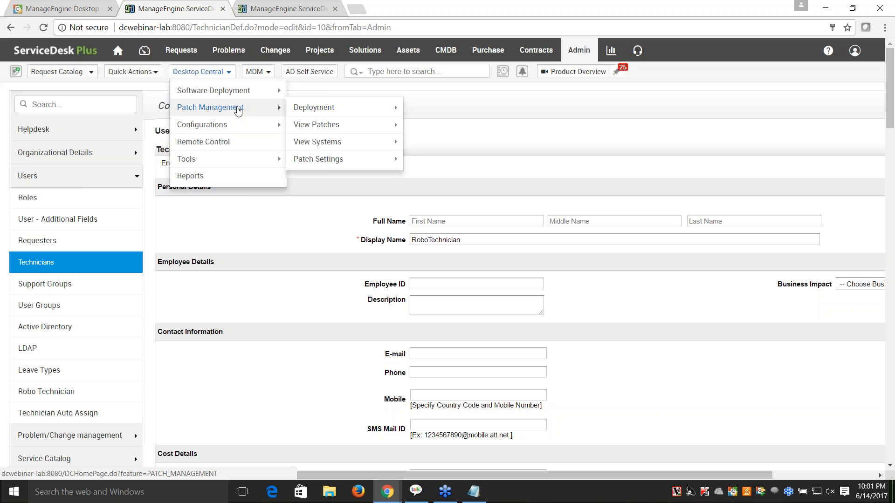
pyautogui.moveTo(300, 109)
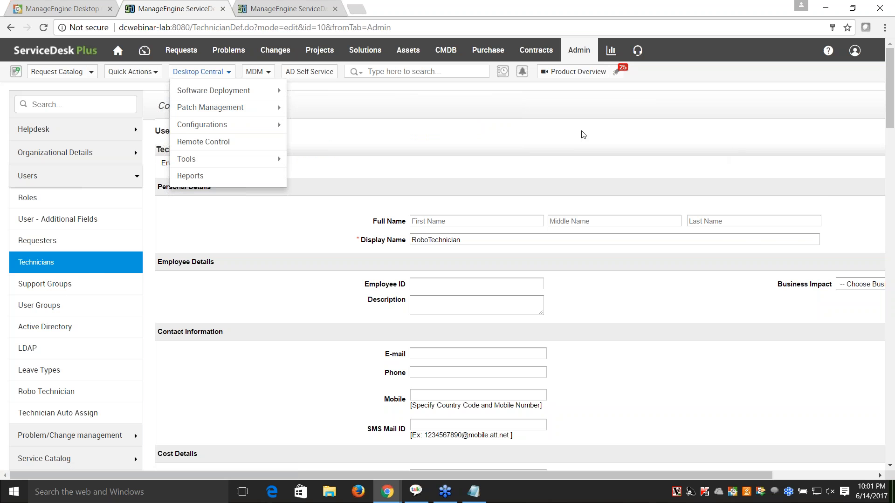
pyautogui.click(878, 490)
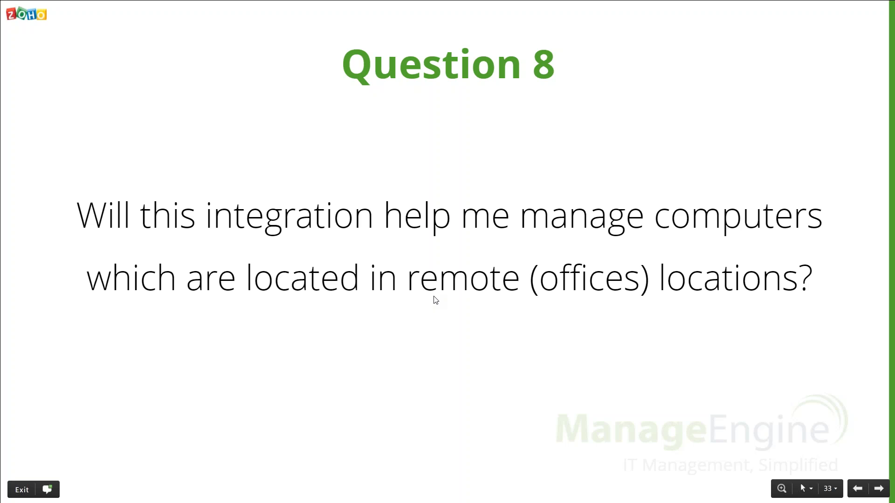